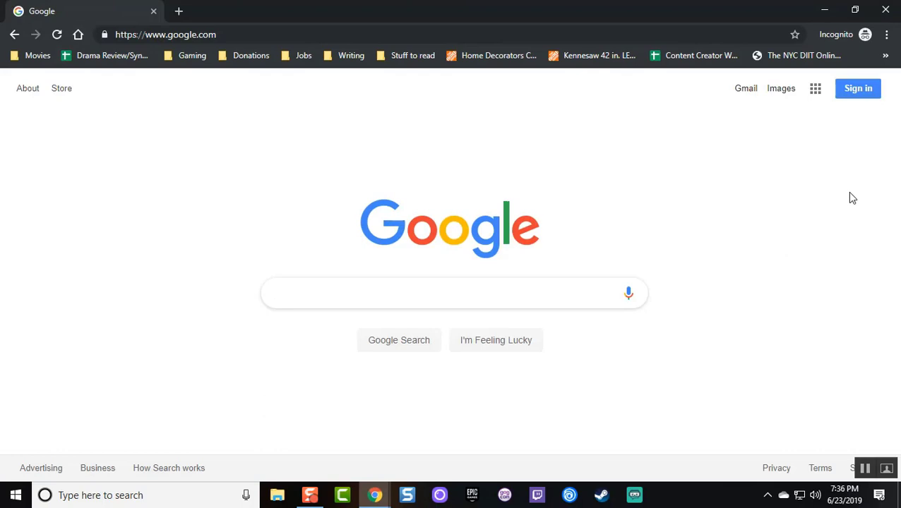
# Sign in to the school Google account using the saved email and password
pyautogui.click(858, 88)
pyautogui.click(436, 249)
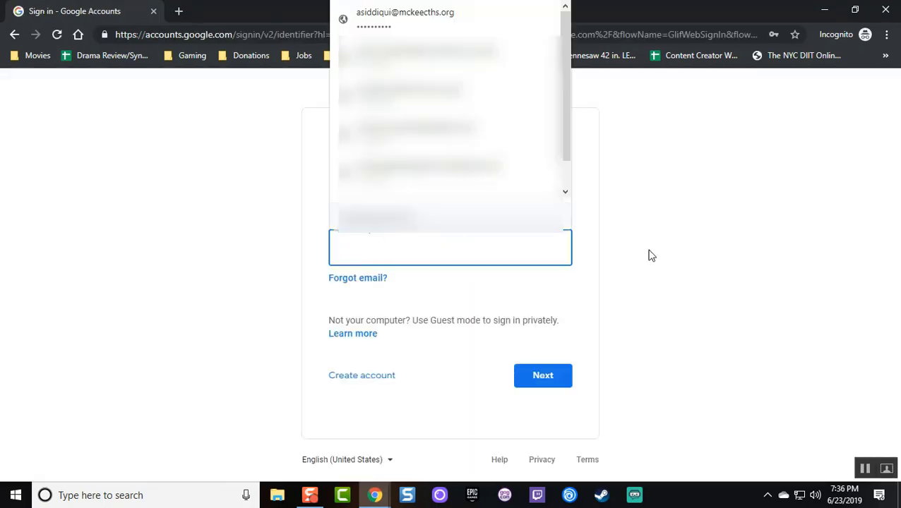
pyautogui.press('Down')
pyautogui.press('Return')
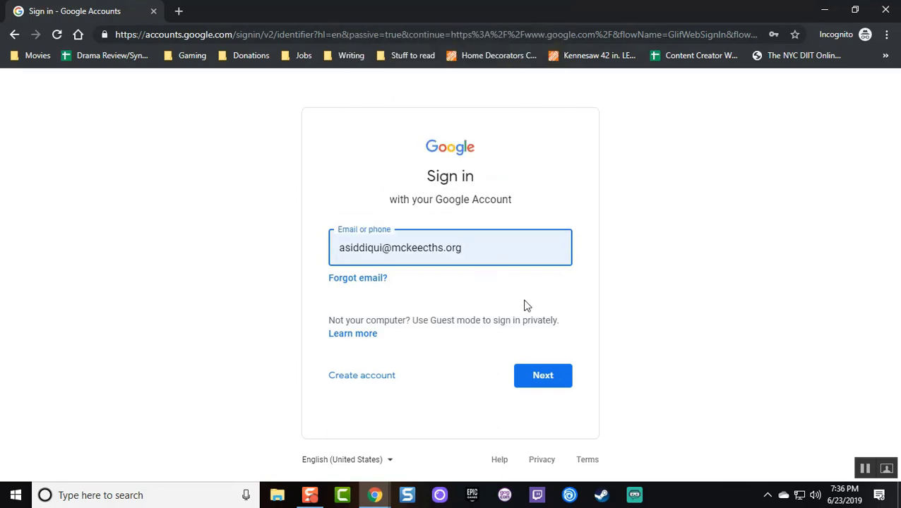
pyautogui.click(563, 381)
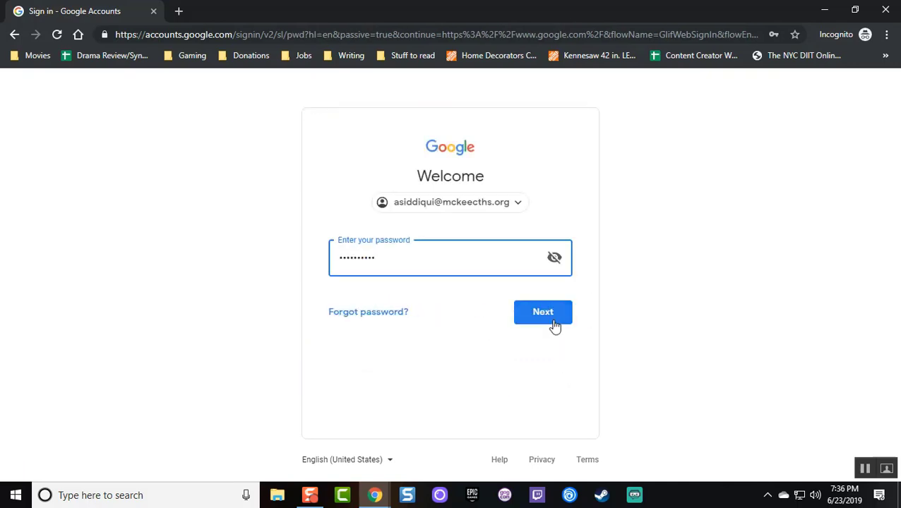
pyautogui.click(555, 325)
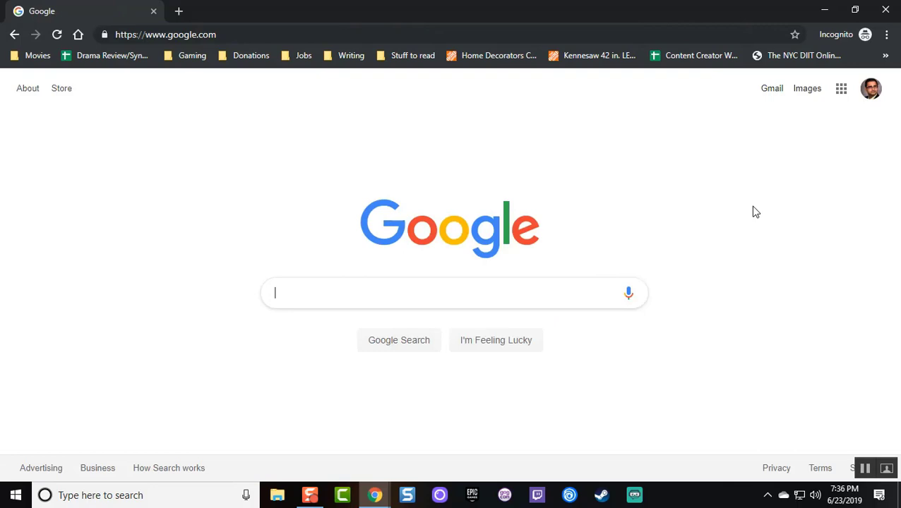
# Open Classroom from the Google apps grid and go to English Literature 01's Classwork page
pyautogui.click(842, 96)
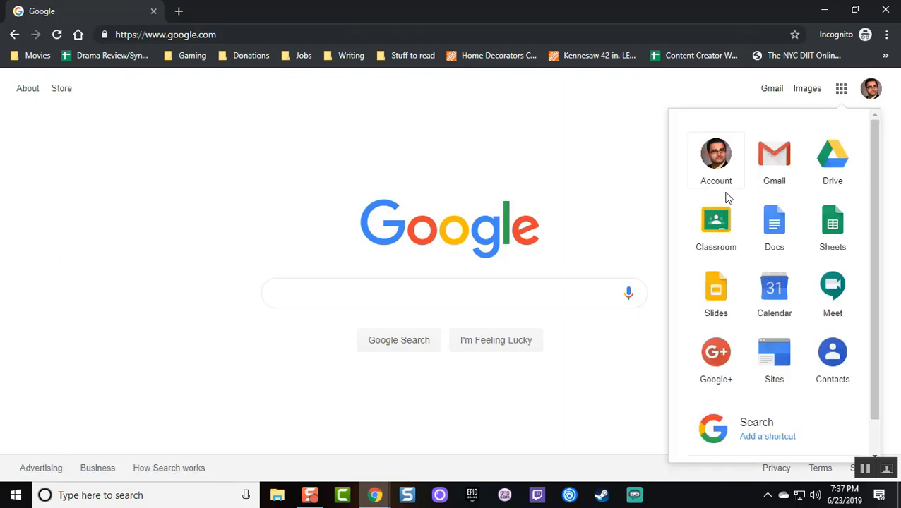
pyautogui.click(717, 218)
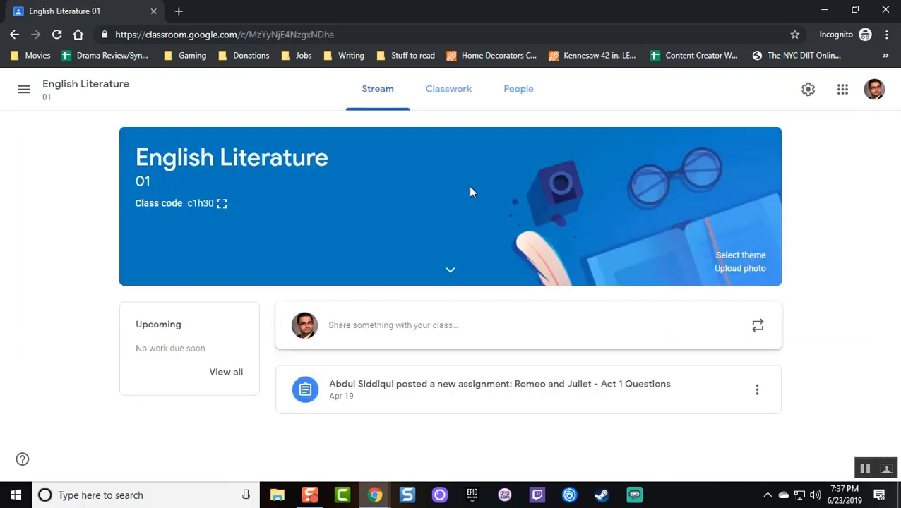
pyautogui.click(450, 105)
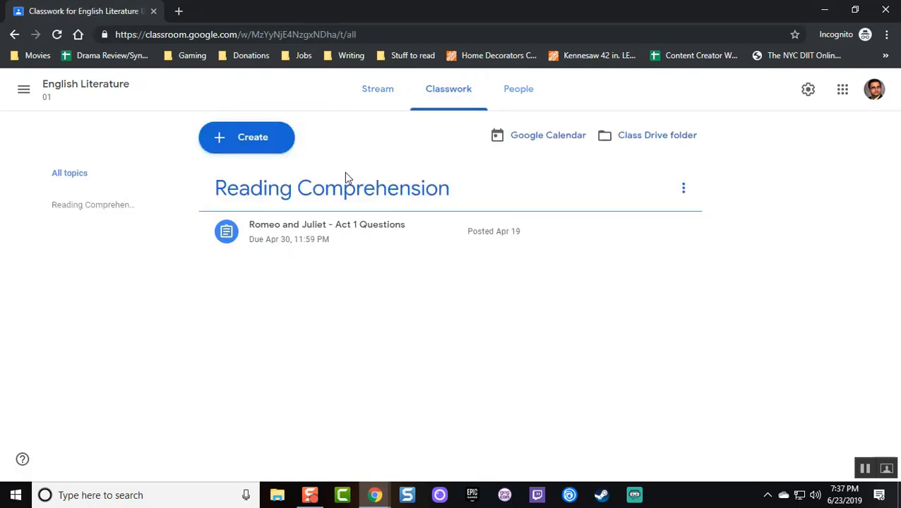
# Create a quiz assignment titled 'Romeo and Juliet Act I Quiz' and begin its completion instructions
pyautogui.click(231, 150)
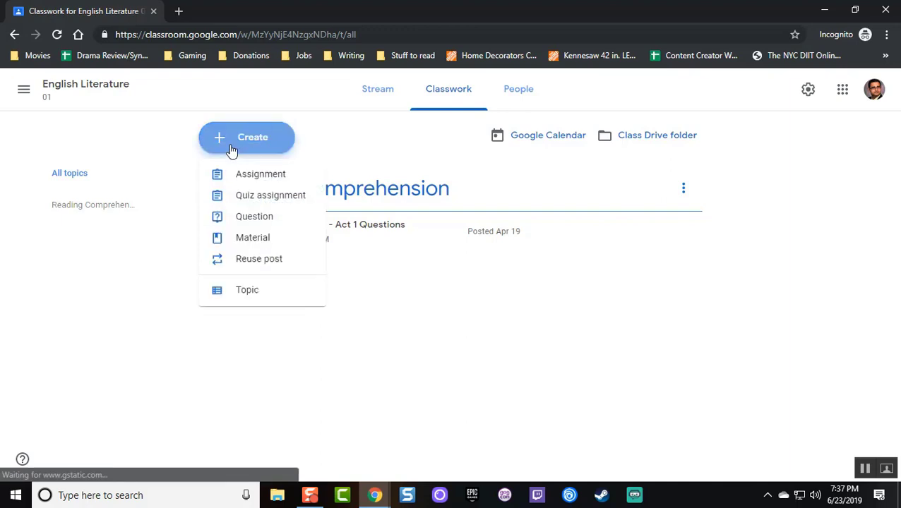
pyautogui.click(239, 196)
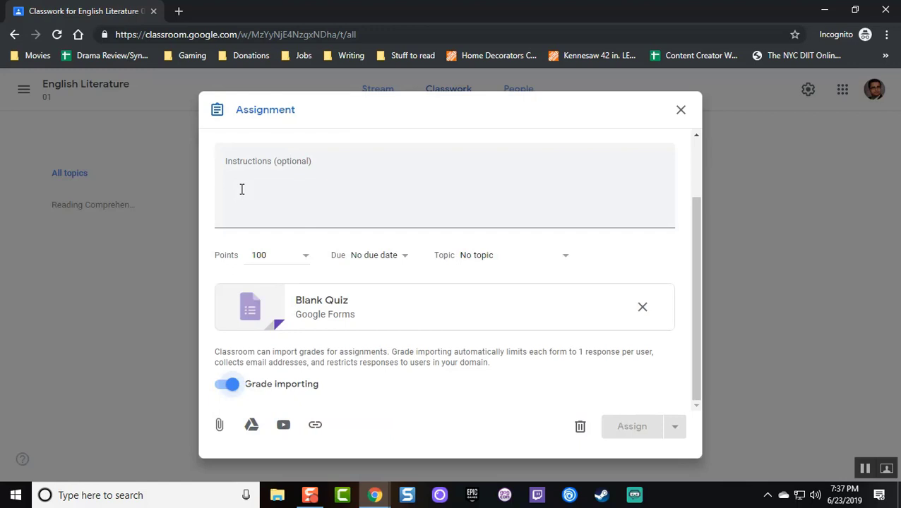
pyautogui.scroll(3, 290, 197)
pyautogui.click(263, 186)
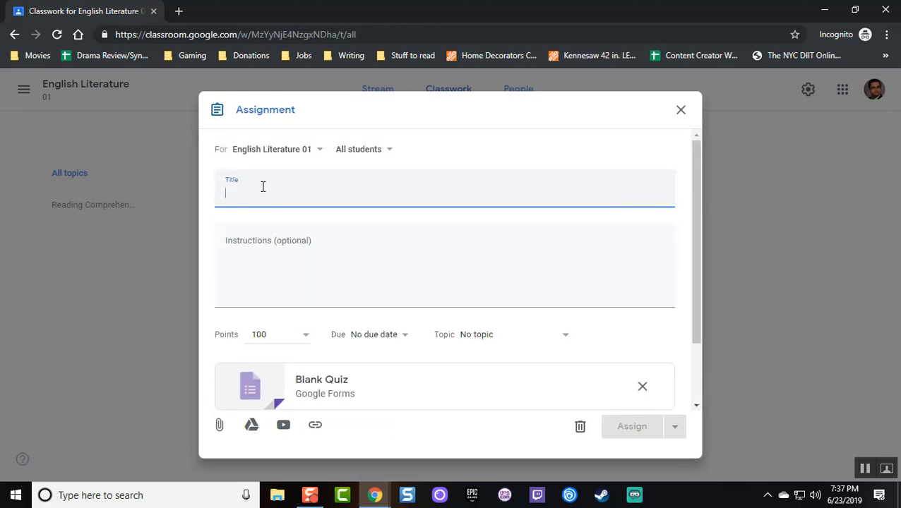
pyautogui.write('Romeo and')
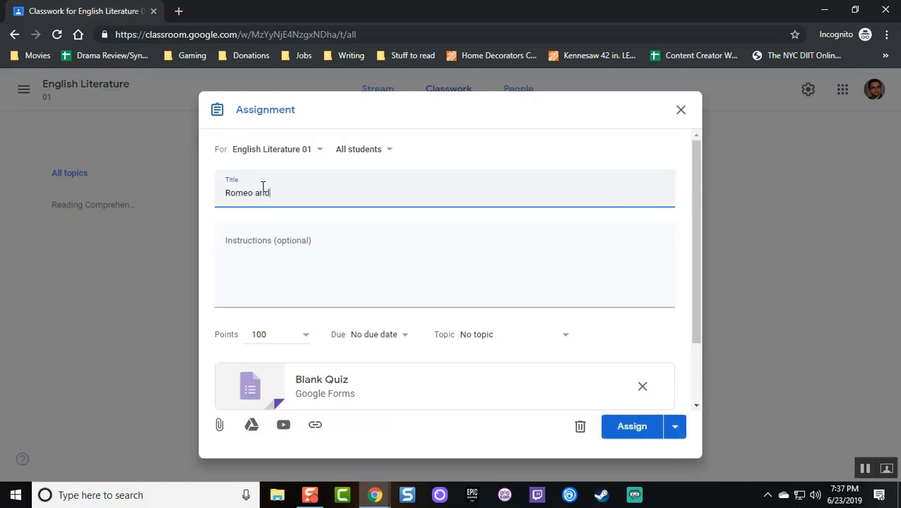
pyautogui.write(' Juliet Act I Quiz')
pyautogui.click(264, 267)
pyautogui.write('Co')
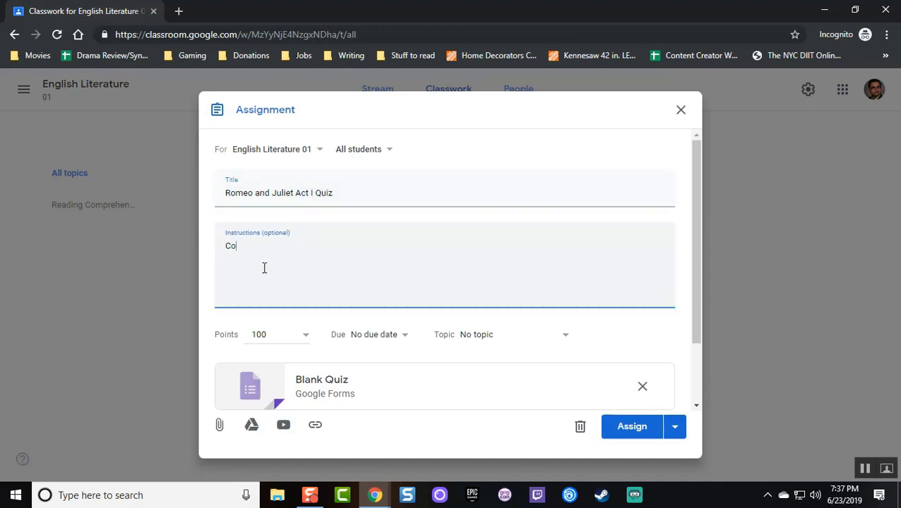
pyautogui.write('mplete all questions in')
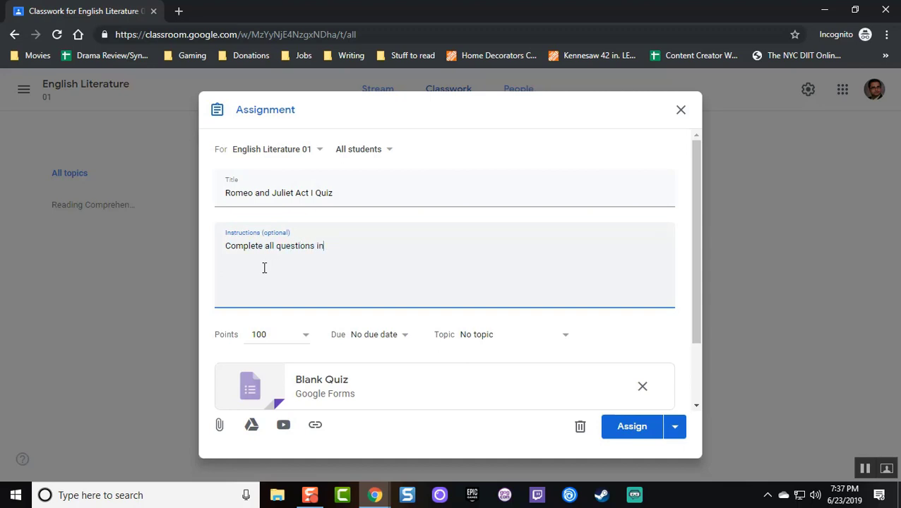
pyautogui.write(' the attached form.')
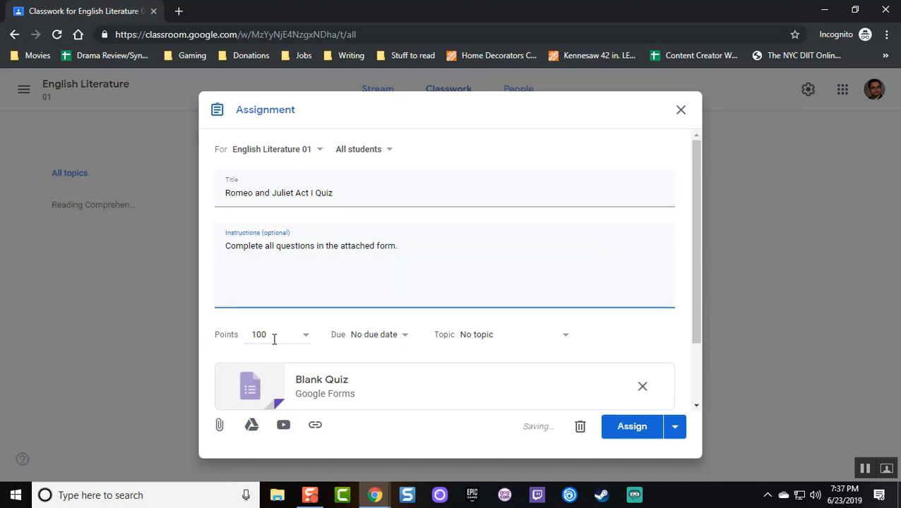
# Change the assignment's point value from 100 to 20
pyautogui.scroll(-2, 311, 332)
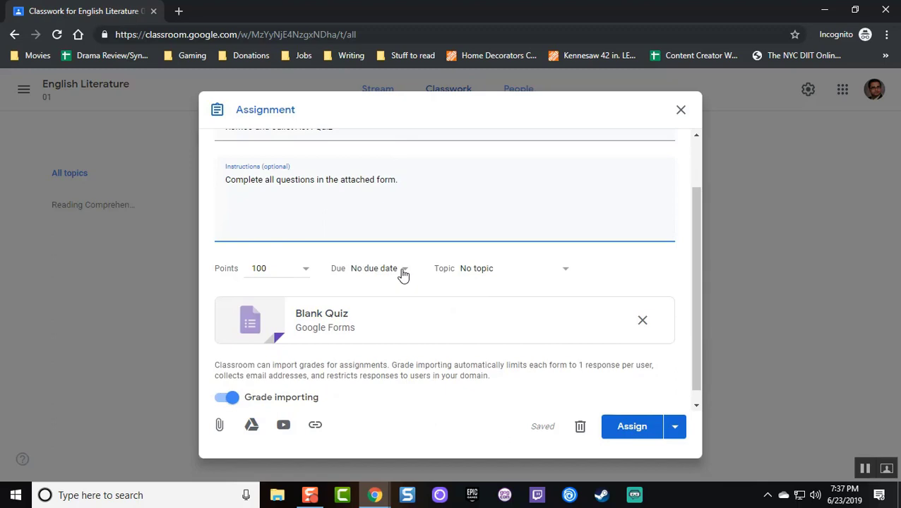
pyautogui.click(305, 274)
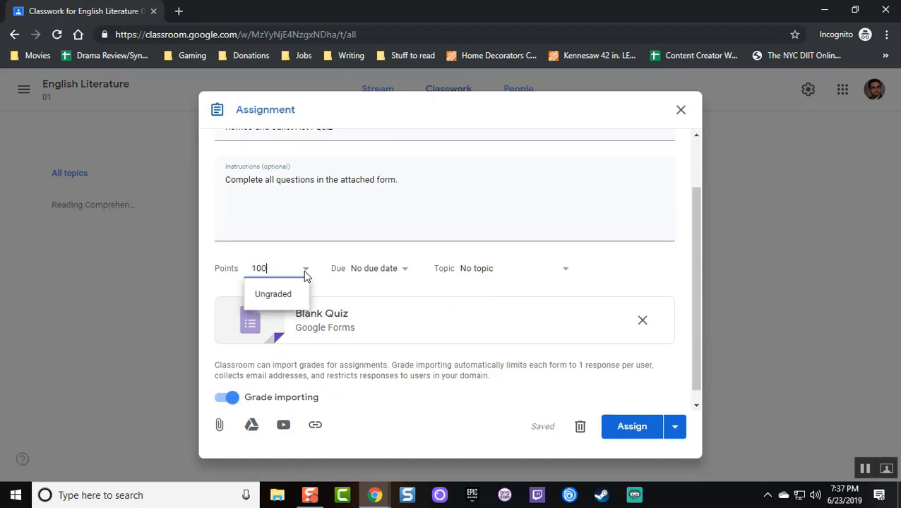
pyautogui.doubleClick(267, 273)
pyautogui.write('20')
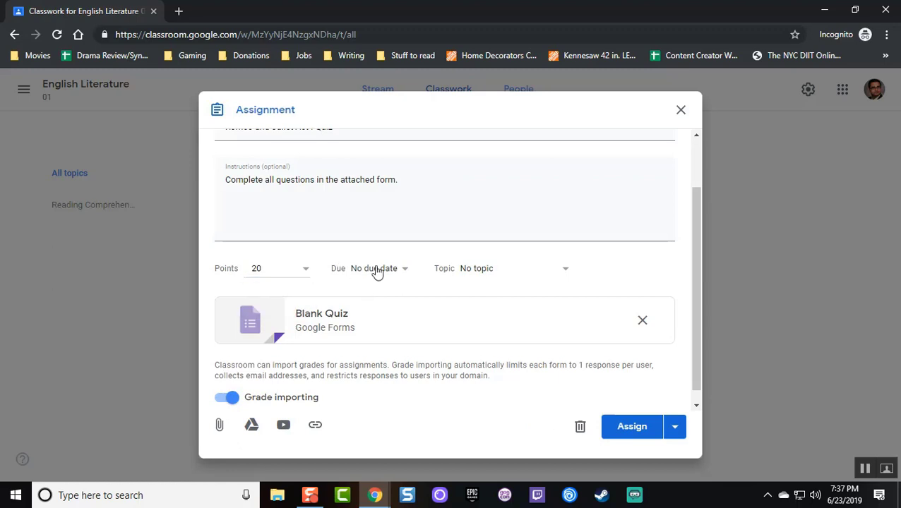
# Set the due date to June 24, 2019 at 11:59 PM
pyautogui.click(375, 269)
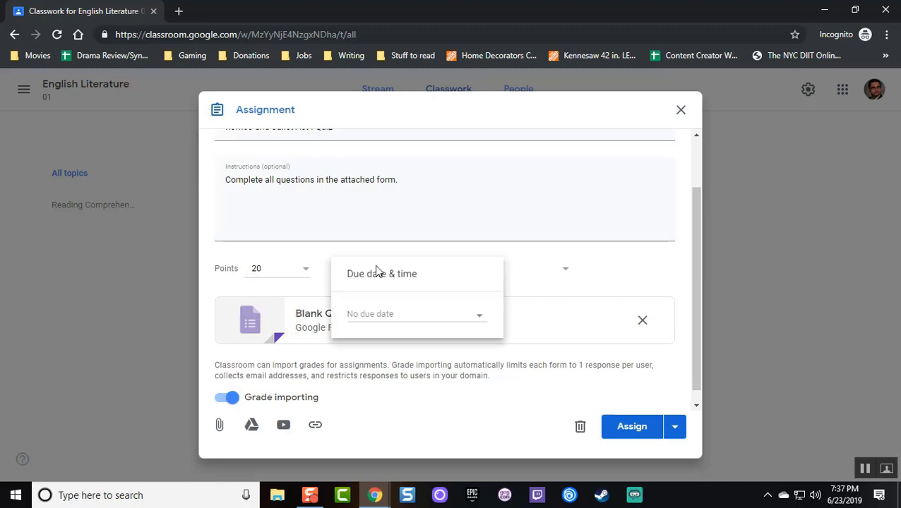
pyautogui.click(386, 319)
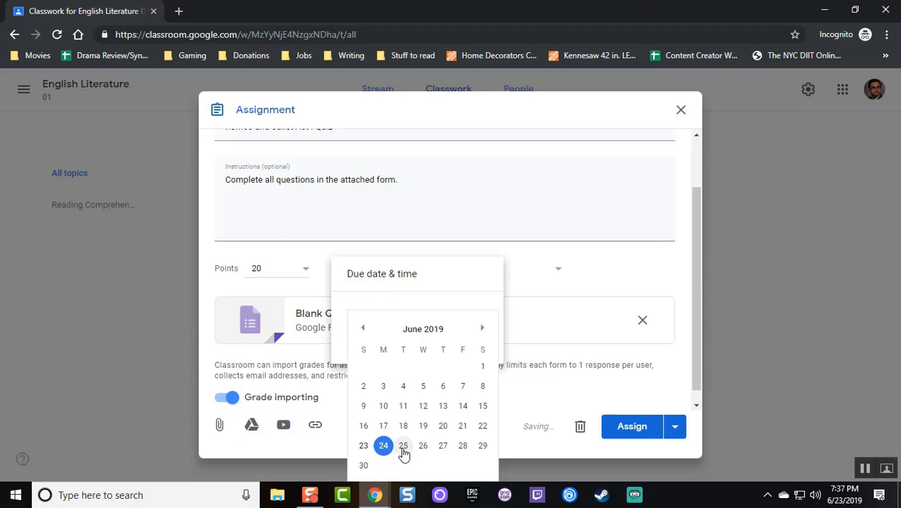
pyautogui.click(382, 447)
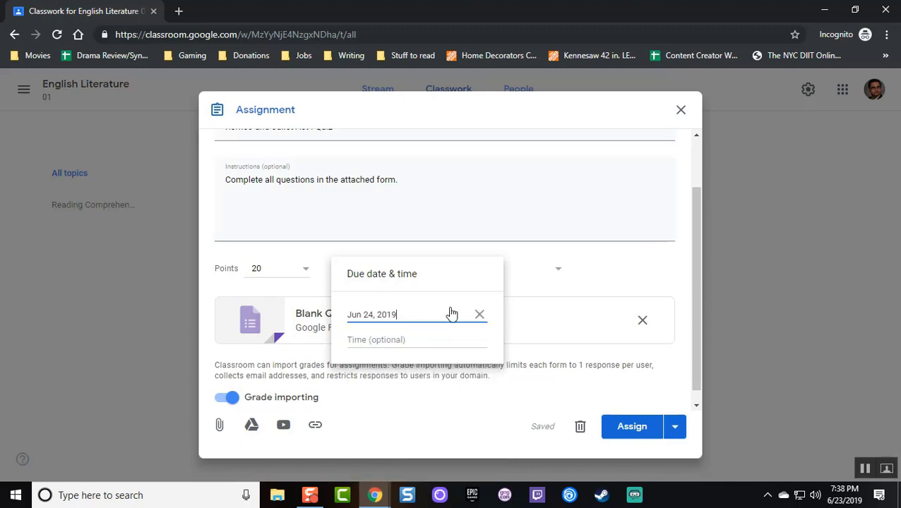
pyautogui.click(415, 340)
pyautogui.click(640, 280)
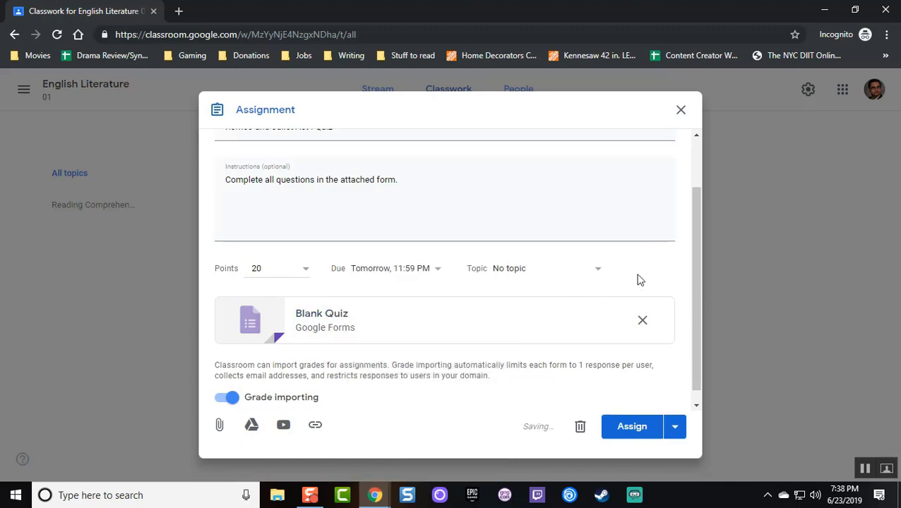
# File the assignment under the Reading Comprehension topic
pyautogui.click(519, 276)
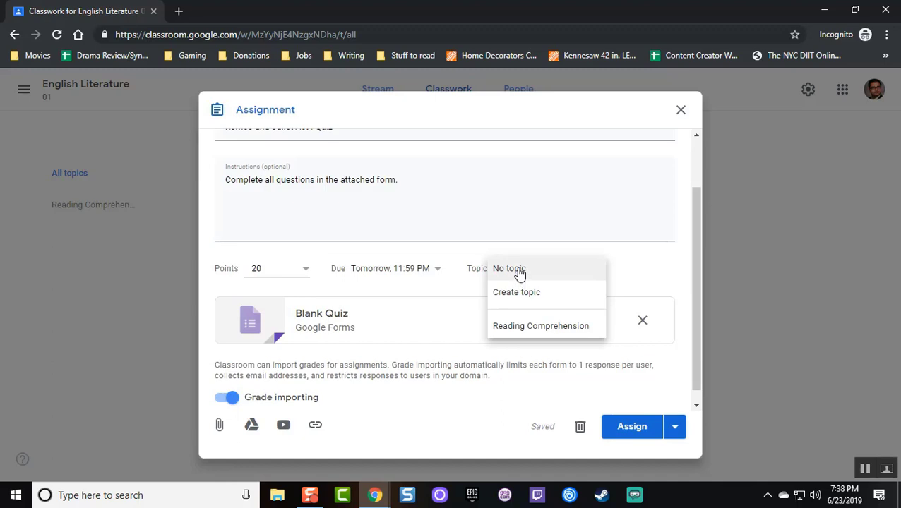
pyautogui.click(539, 327)
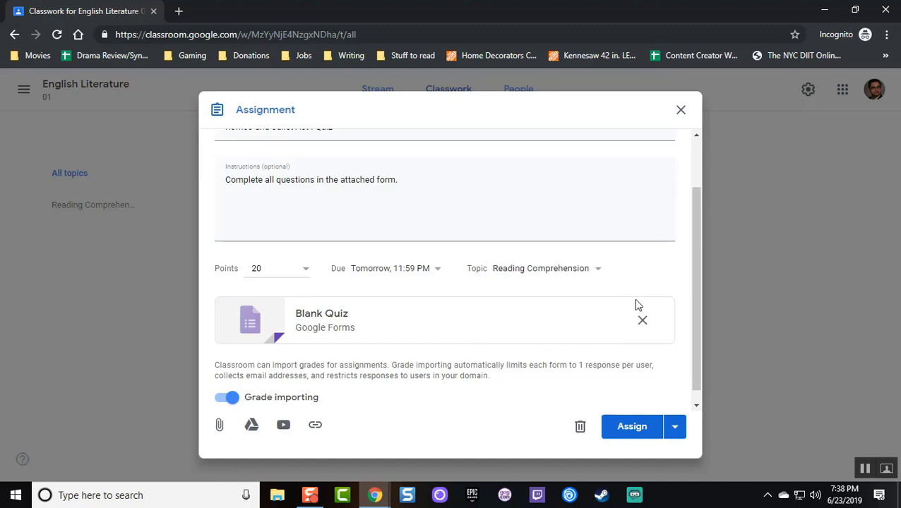
pyautogui.scroll(-1, 359, 411)
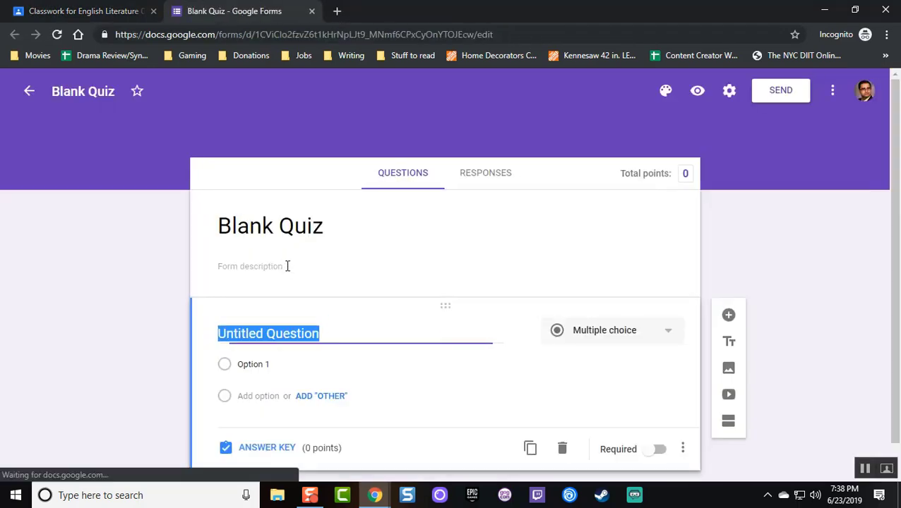
# Rename the Blank Quiz form file to 'Romeo and Juliet Act I Quiz'
pyautogui.click(79, 92)
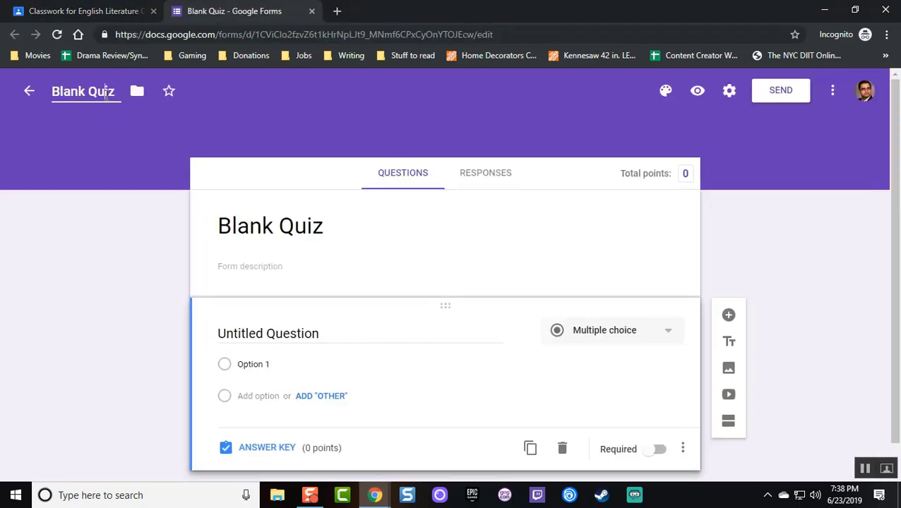
pyautogui.write('Romeo a')
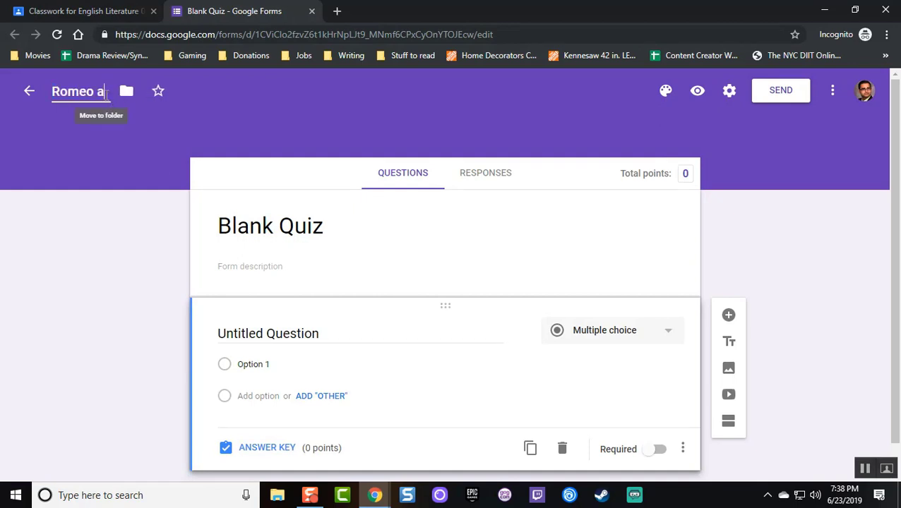
pyautogui.write('nd Juliet Act')
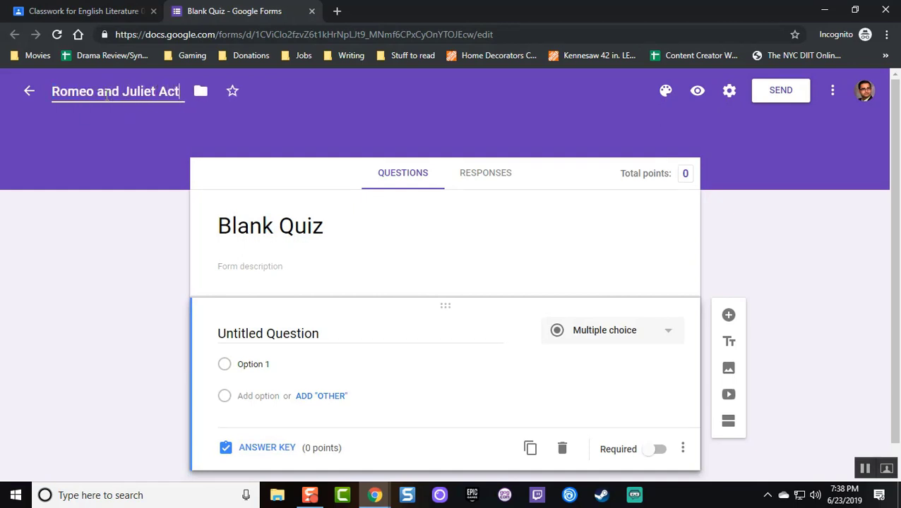
pyautogui.write(' I Quiz')
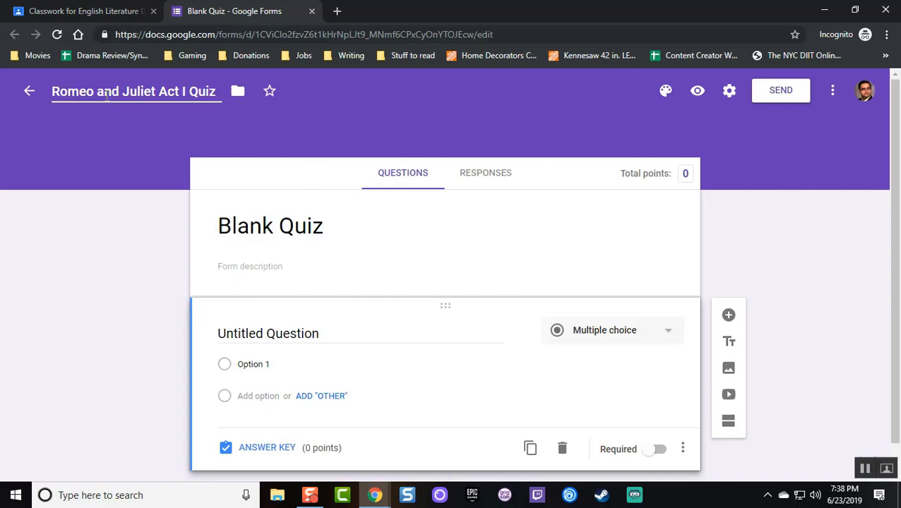
pyautogui.press('Return')
# Title the form 'Romeo and Juliet Act I Quiz' and begin the description 'Using the information from our class…'
pyautogui.press('Tab')
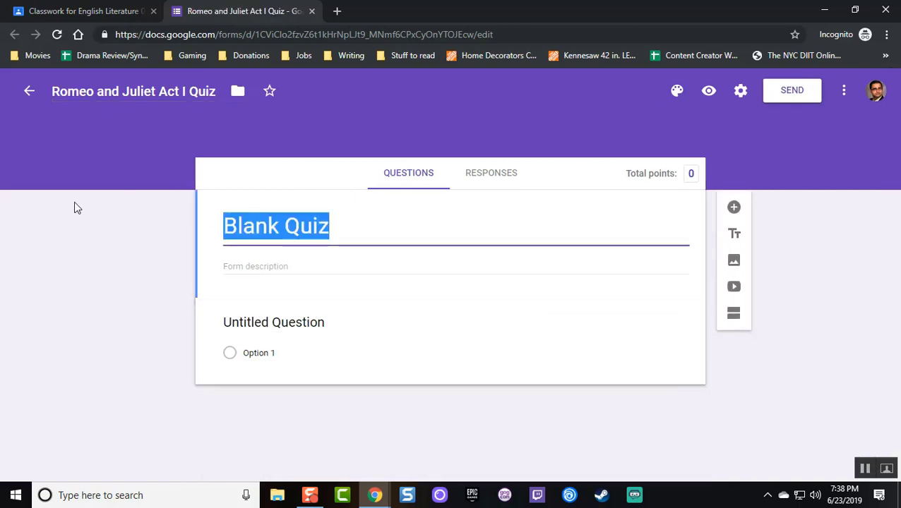
pyautogui.write('Romeo and ')
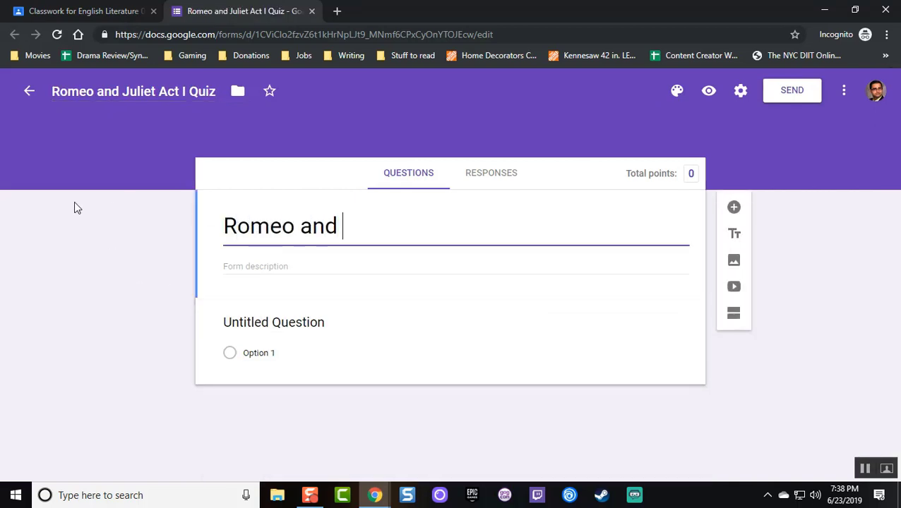
pyautogui.write('Juliet Act I Quiz')
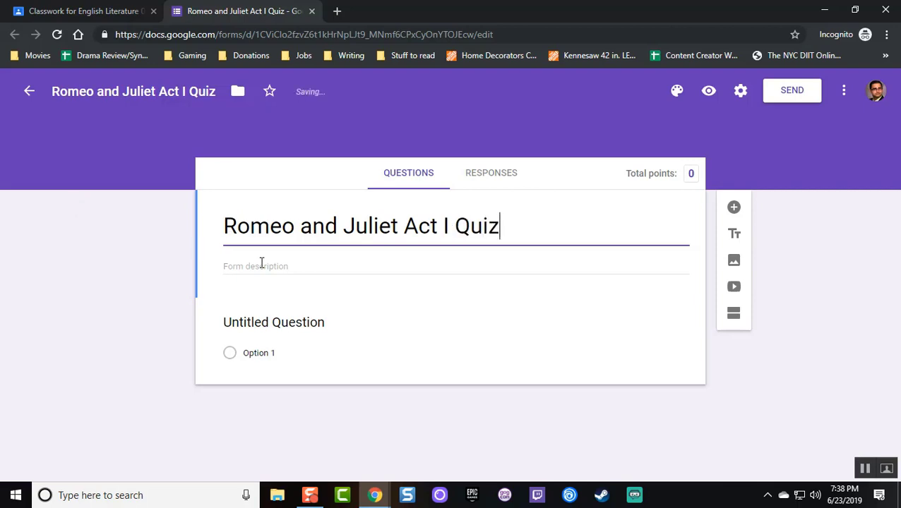
pyautogui.click(261, 265)
pyautogui.write('Using')
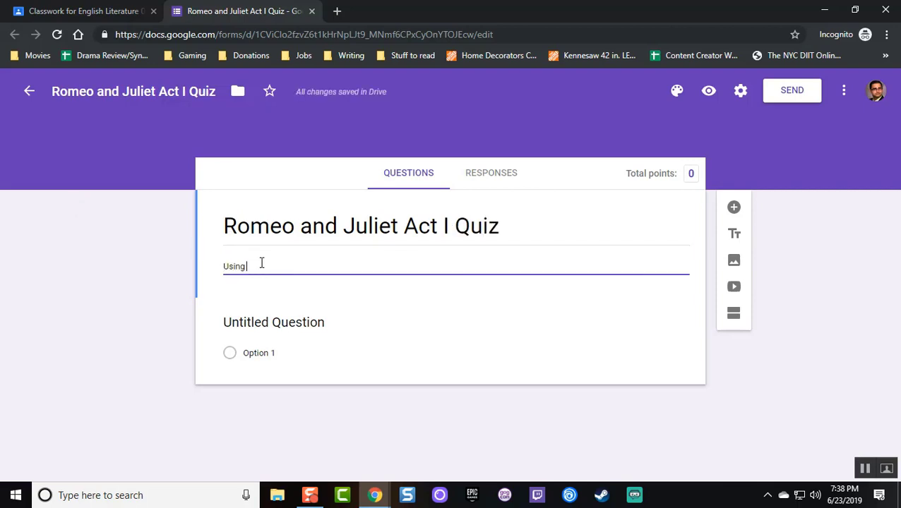
pyautogui.write(' the information from our class and your ')
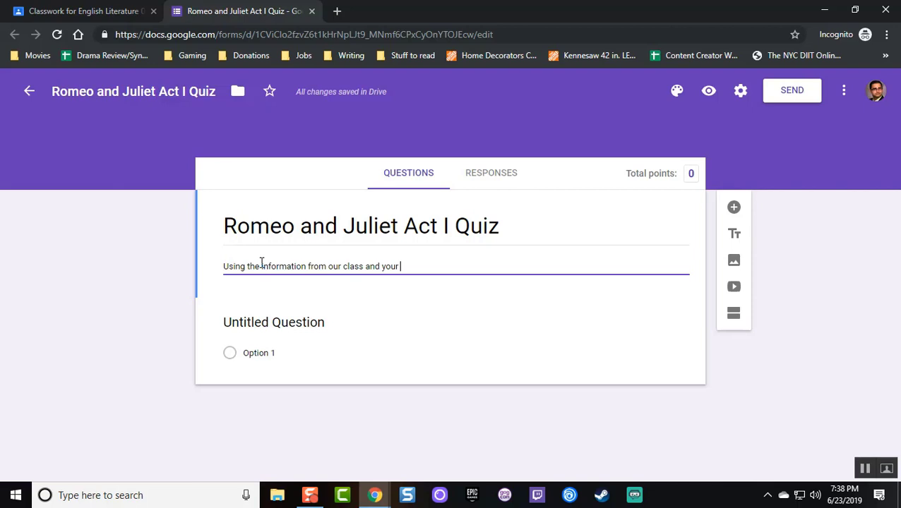
pyautogui.write('own reading of the')
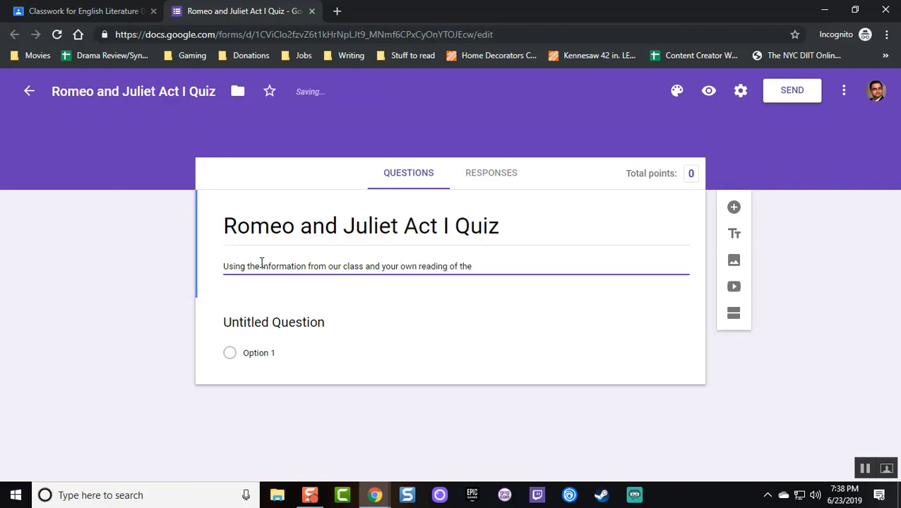
pyautogui.write(' play, answer all following questions.')
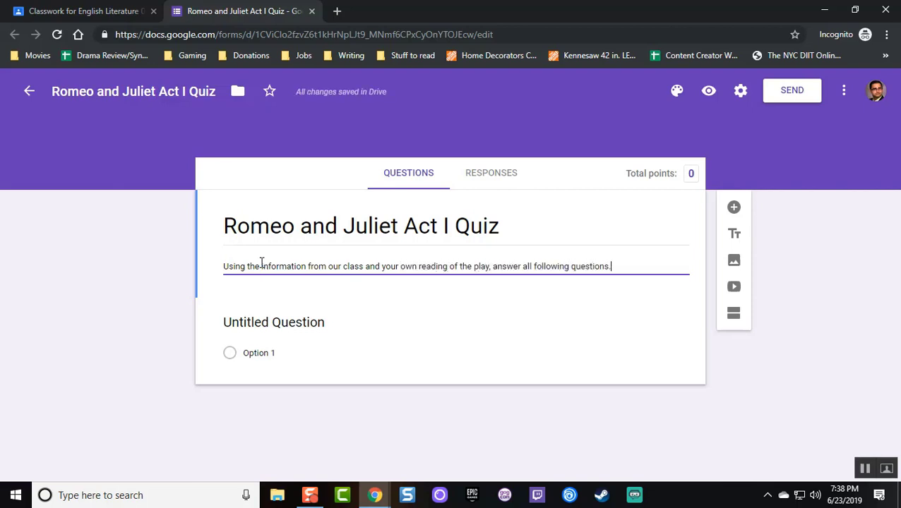
# Embed the Nerdstudy Act 1 Scene 1 summary video found by searching YouTube for 'Rome and Juliet'
pyautogui.click(42, 254)
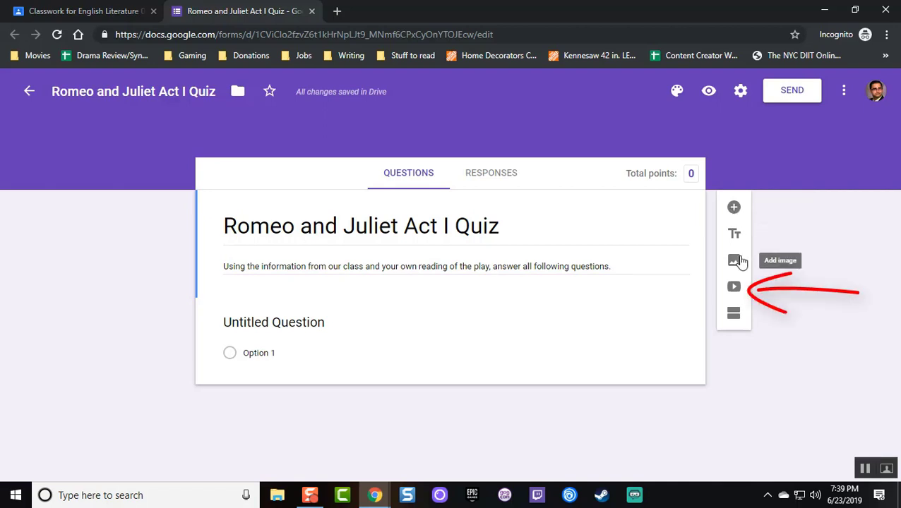
pyautogui.click(736, 289)
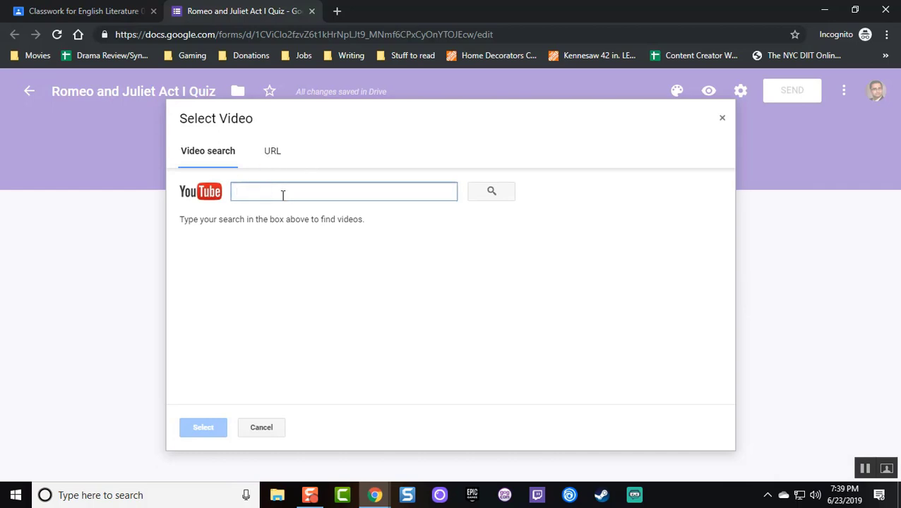
pyautogui.write('Rome and Ju')
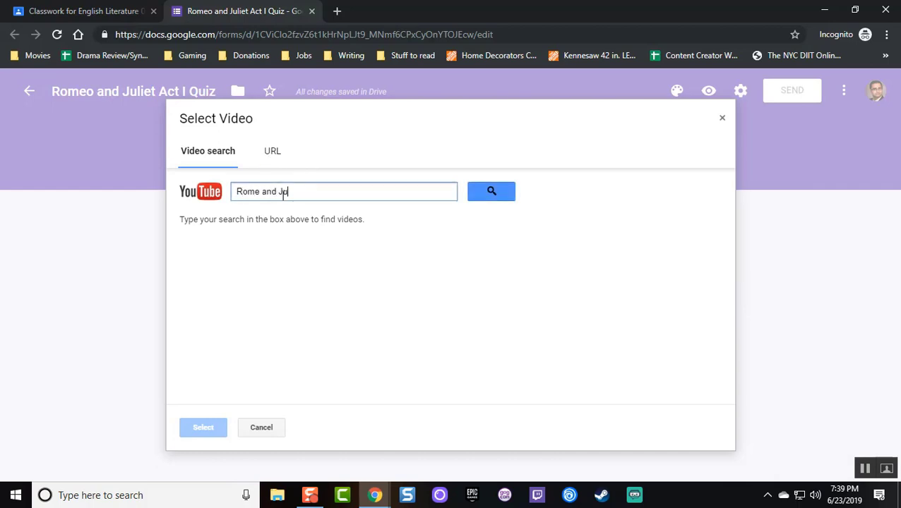
pyautogui.write('liet Act I Study')
pyautogui.press('Return')
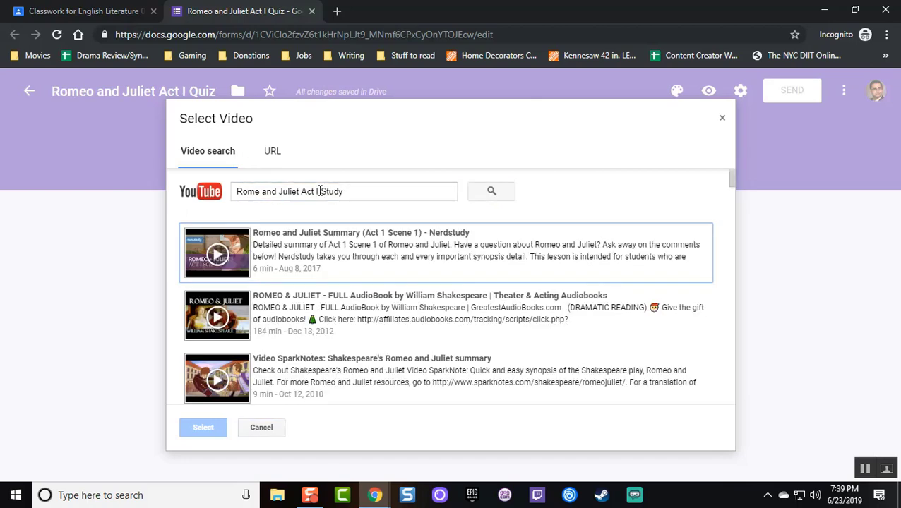
pyautogui.click(366, 265)
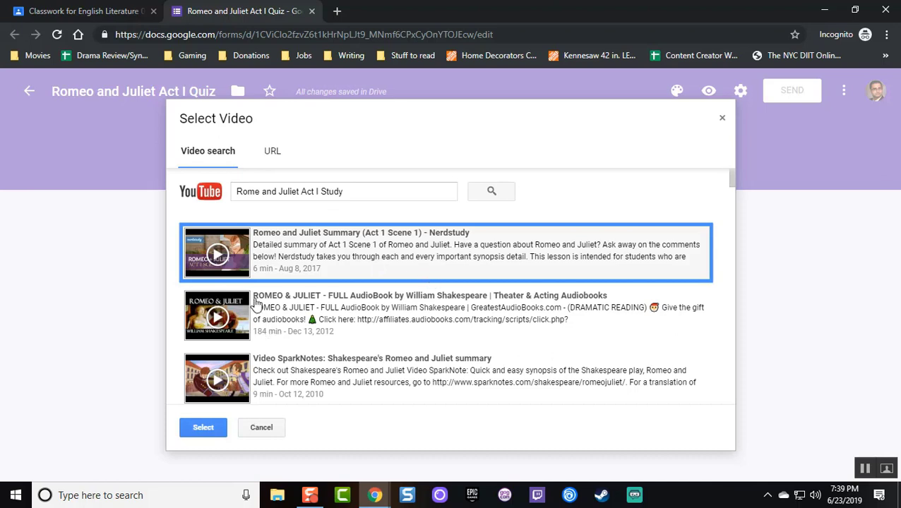
pyautogui.click(213, 428)
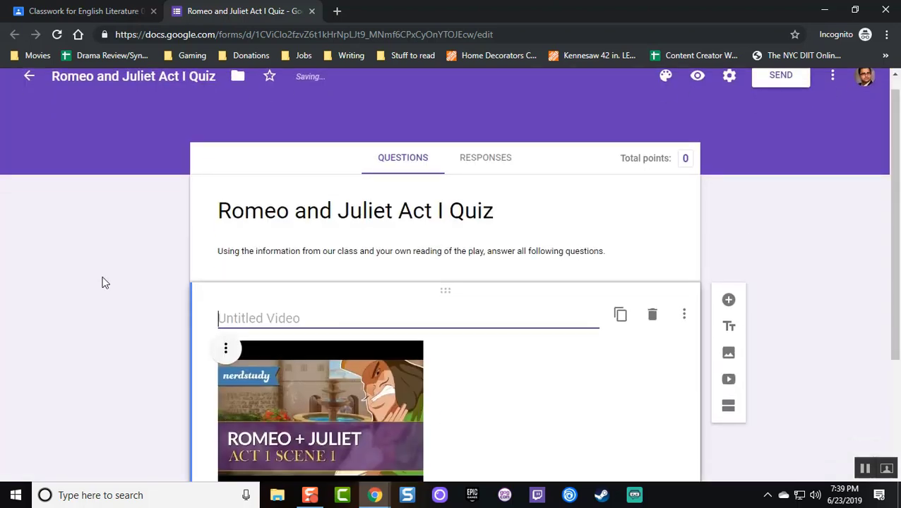
# Caption the video 'Watch this video summary before attempting the quiz' and add 'To read the full play, go to' to the description
pyautogui.write('Watch this video summary')
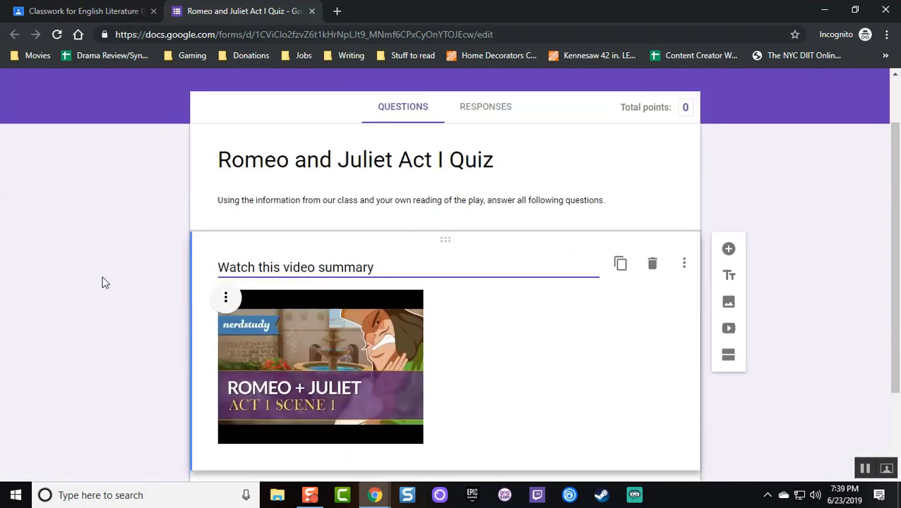
pyautogui.write(' before attempting the quiz.')
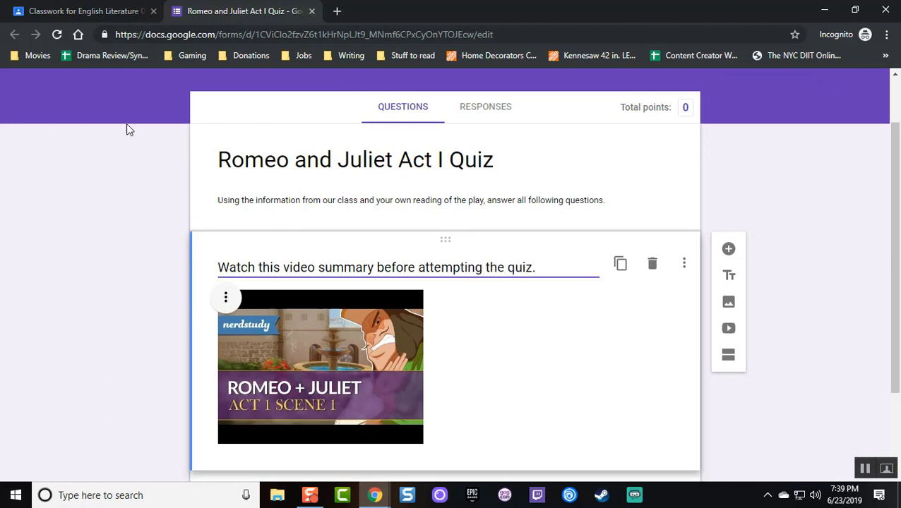
pyautogui.scroll(-2, 129, 130)
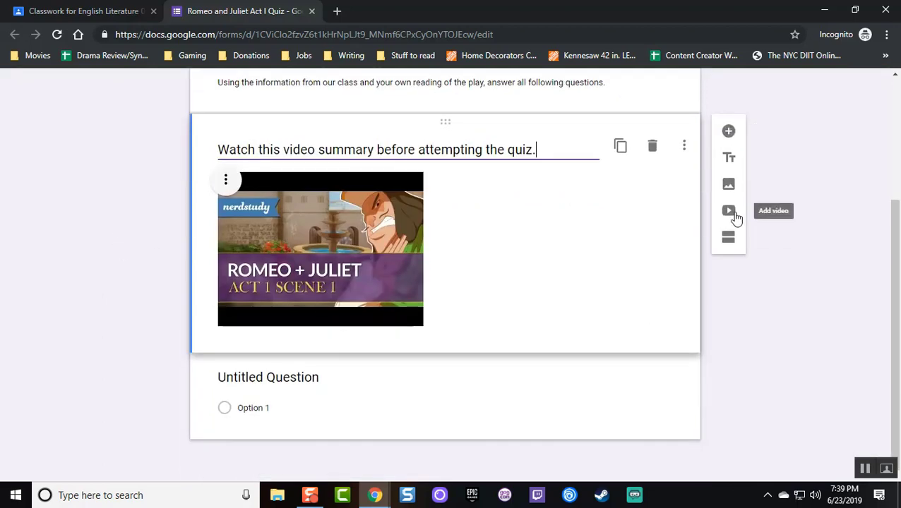
pyautogui.scroll(1, 613, 181)
pyautogui.click(637, 149)
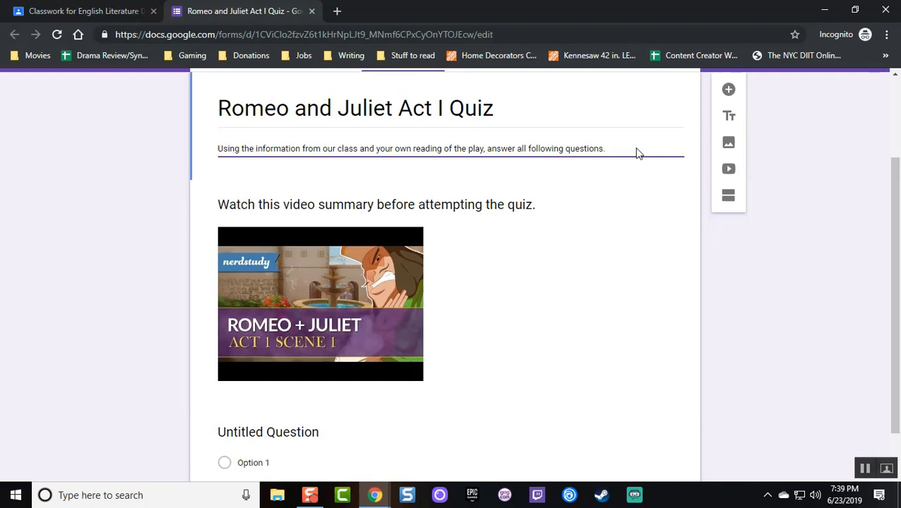
pyautogui.write('To read the full play, go t')
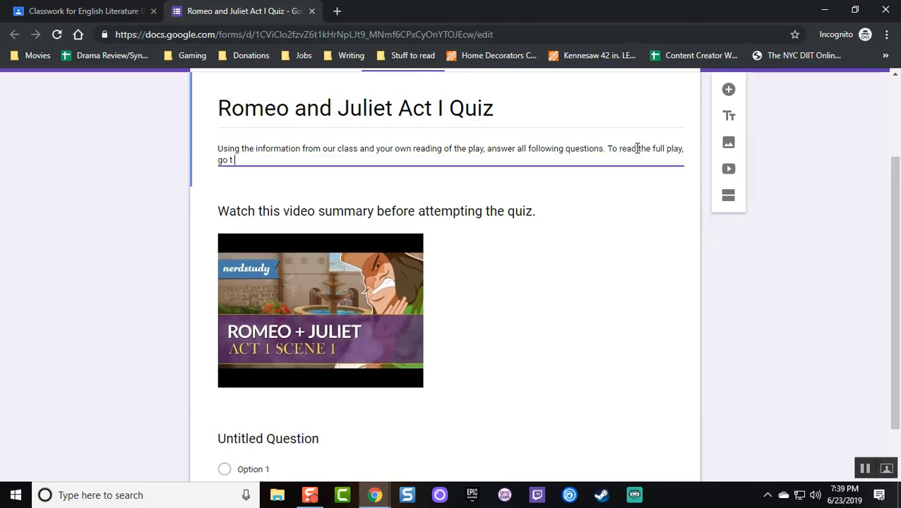
pyautogui.write('o')
# Search Google for 'romeo and juliet act 1', open the full Act I script page and select its URL
pyautogui.click(337, 12)
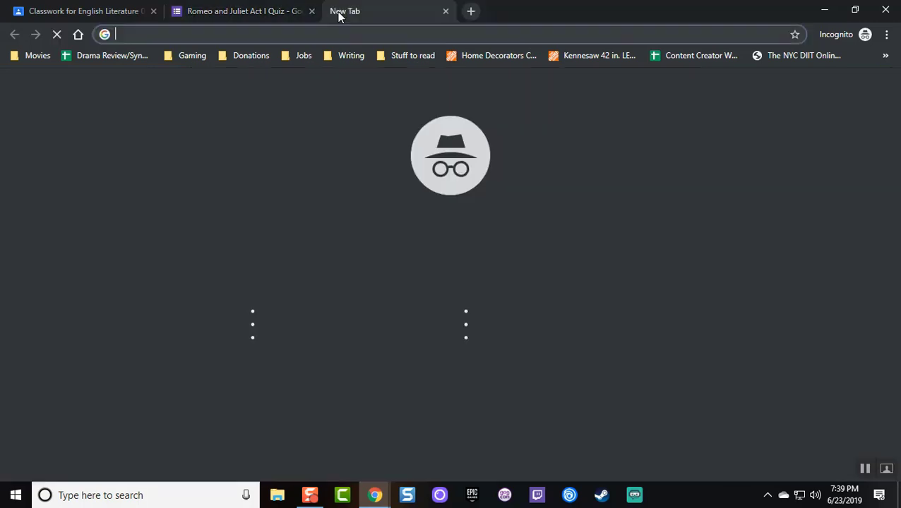
pyautogui.write('romeo and j')
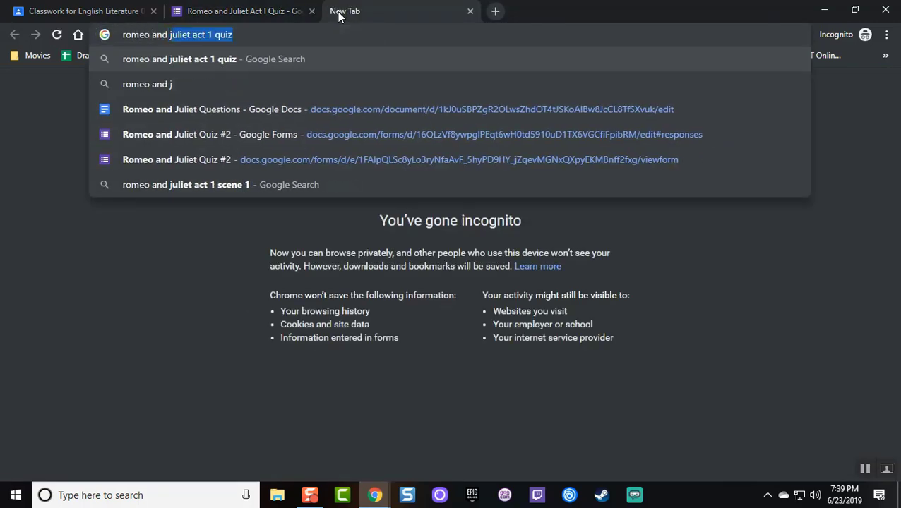
pyautogui.write('uliet act 1 qui')
pyautogui.press('BackSpace')
pyautogui.press('BackSpace')
pyautogui.press('BackSpace')
pyautogui.press('BackSpace')
pyautogui.press('Return')
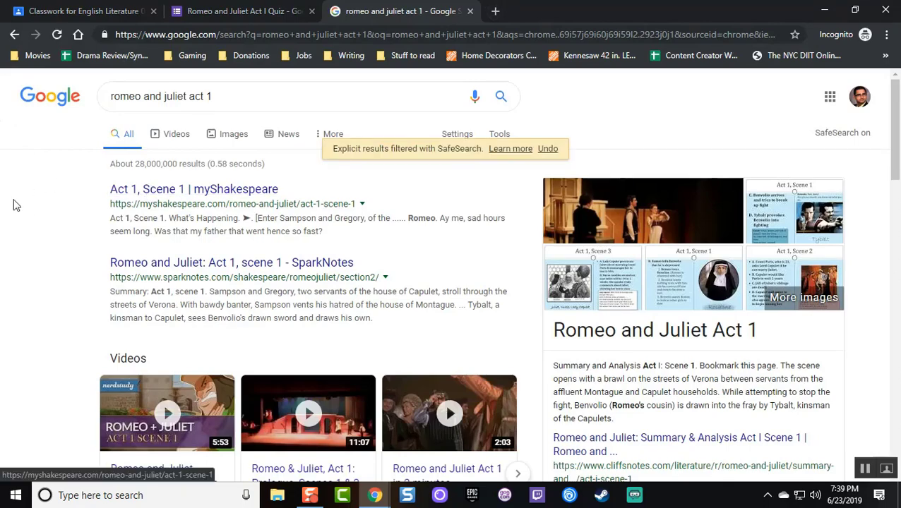
pyautogui.scroll(-5, 50, 201)
pyautogui.scroll(-6, 49, 201)
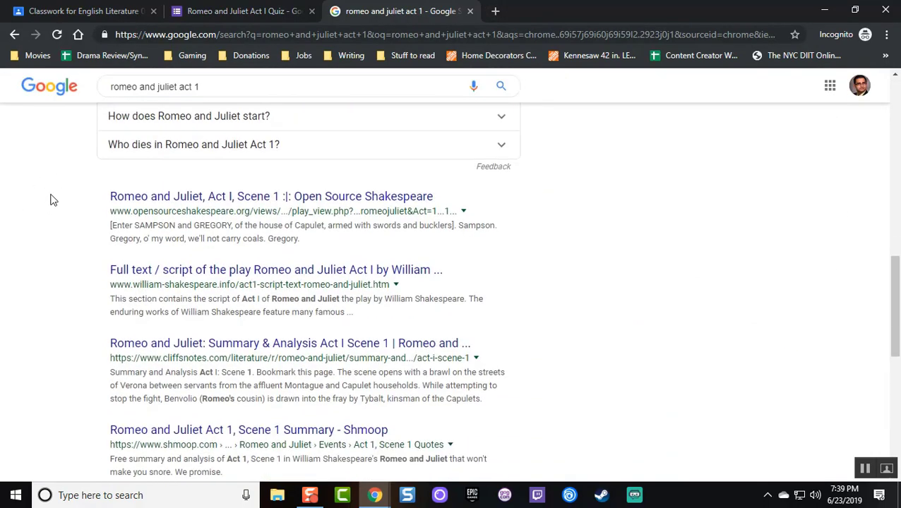
pyautogui.scroll(-2, 49, 201)
pyautogui.click(170, 148)
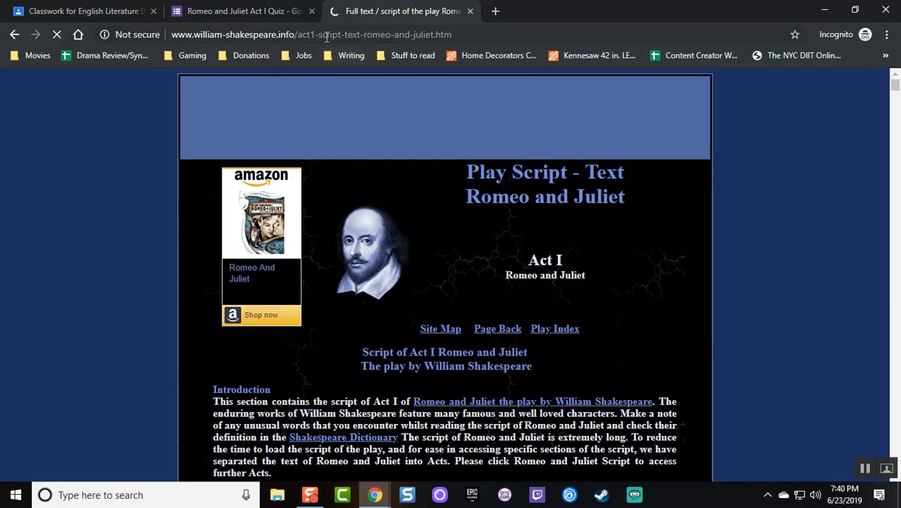
pyautogui.click(248, 5)
# Paste the script URL into the description and open the first untitled question for editing
pyautogui.write('http://www.william-shakespeare.info/act1-script-text-romeo-and-juliet.htm')
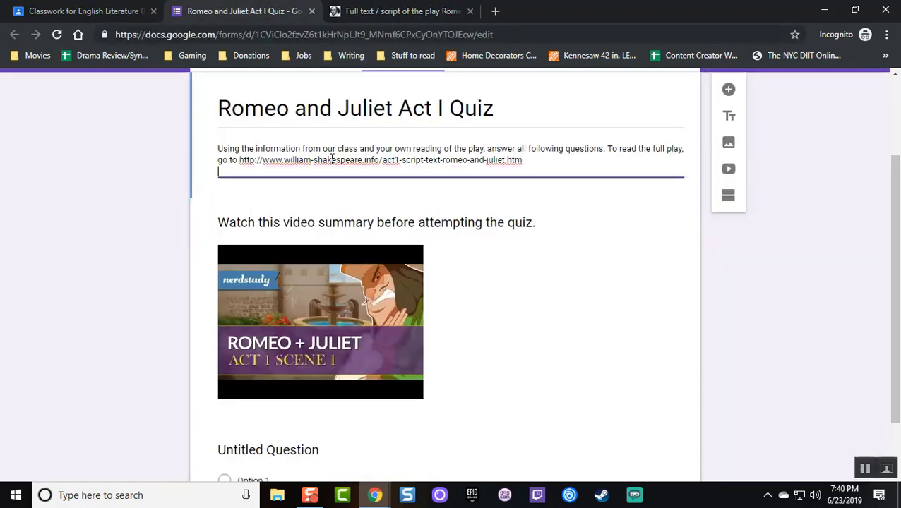
pyautogui.scroll(-1, 143, 191)
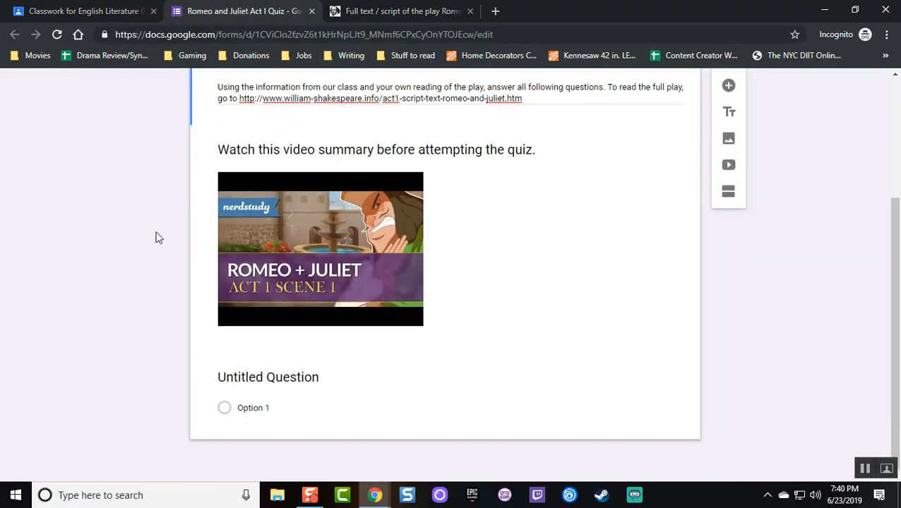
pyautogui.click(313, 377)
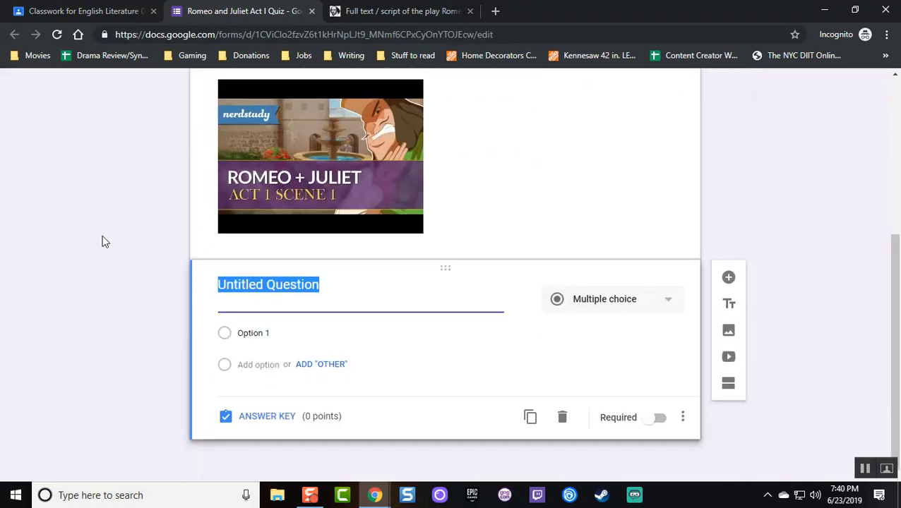
# Open the 'Romeo and Juliet Questions' doc in a new tab and select question 1's text
pyautogui.click(495, 12)
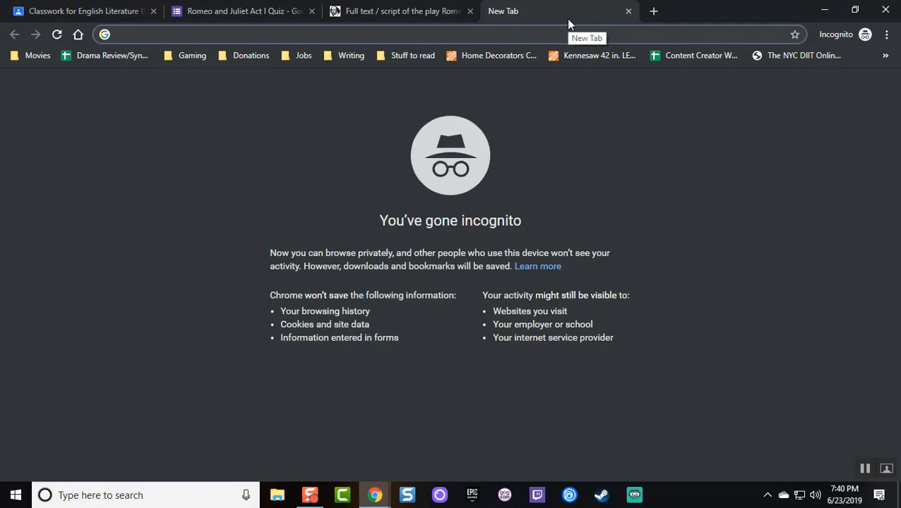
pyautogui.write('romeo and')
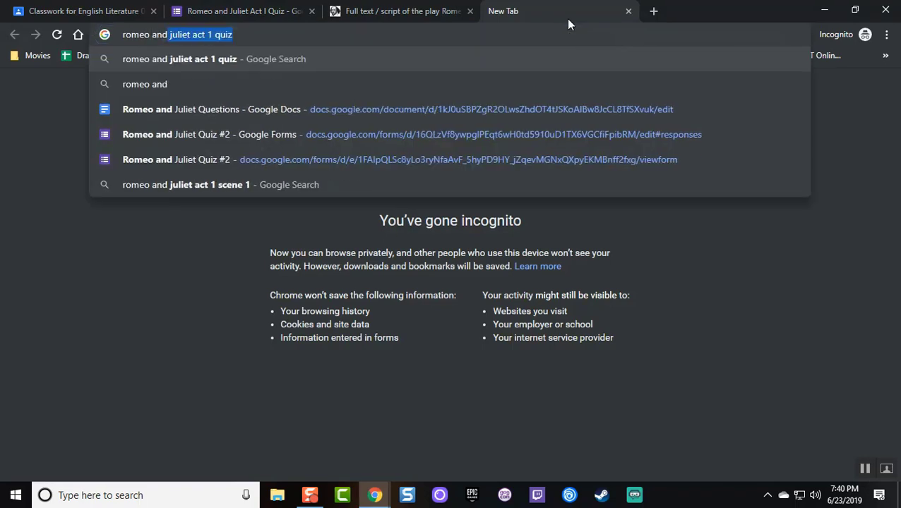
pyautogui.press('Down')
pyautogui.press('Down')
pyautogui.press('Return')
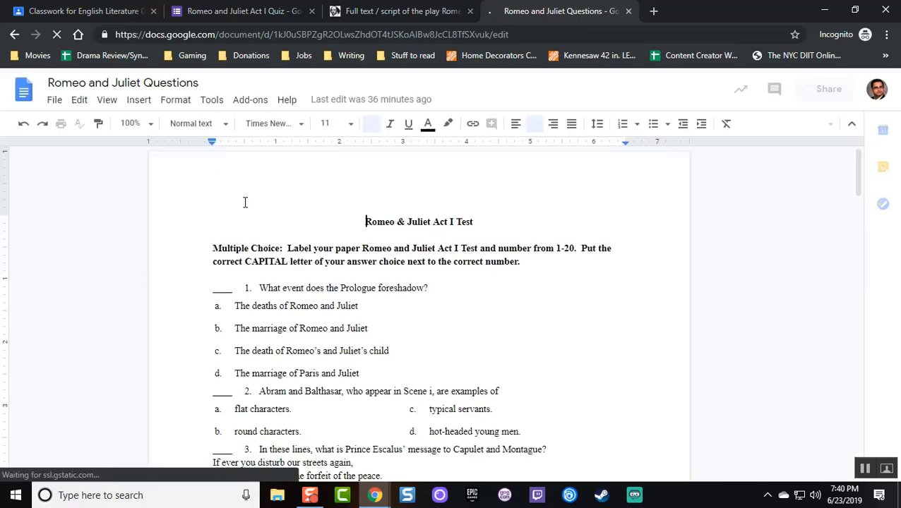
pyautogui.scroll(-1, 243, 201)
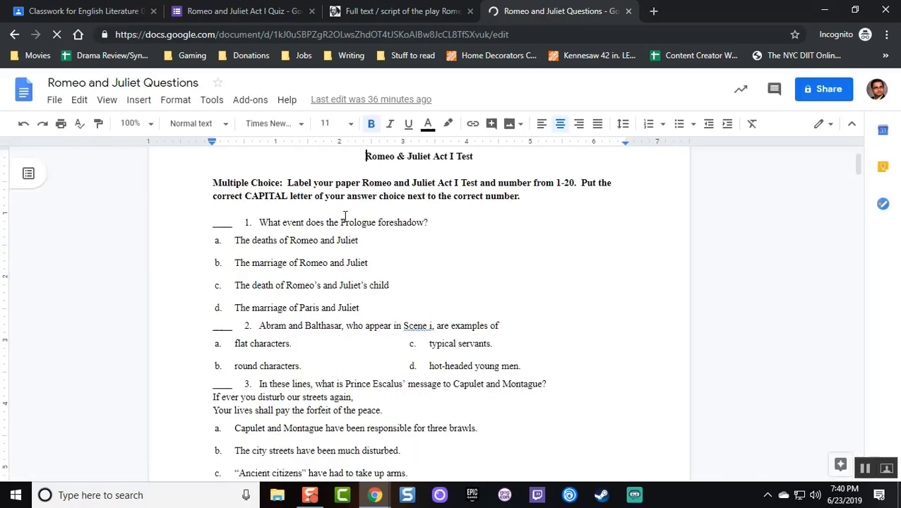
pyautogui.moveTo(430, 223); pyautogui.dragTo(261, 219)
# Paste 'What event does the Prologue foreshadow?' as the first question's title
pyautogui.hotkey('ctrl', 'c')
pyautogui.click(424, 11)
pyautogui.click(240, 11)
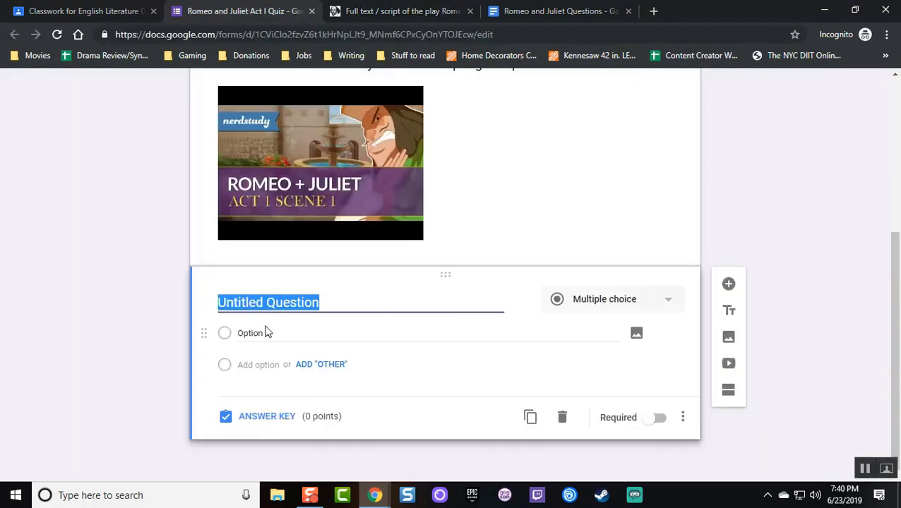
pyautogui.hotkey('ctrl', 'v')
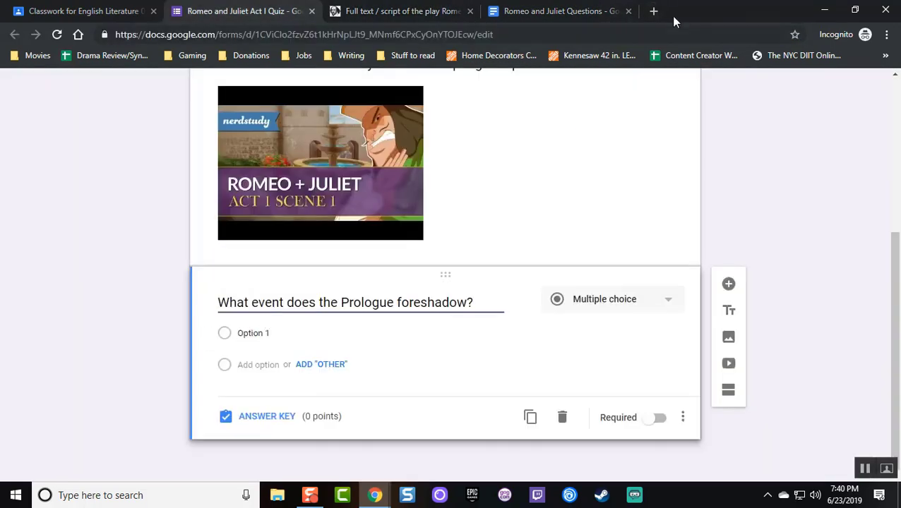
# Paste question 1's four answer choices as options and delete the placeholder Option 1
pyautogui.click(535, 7)
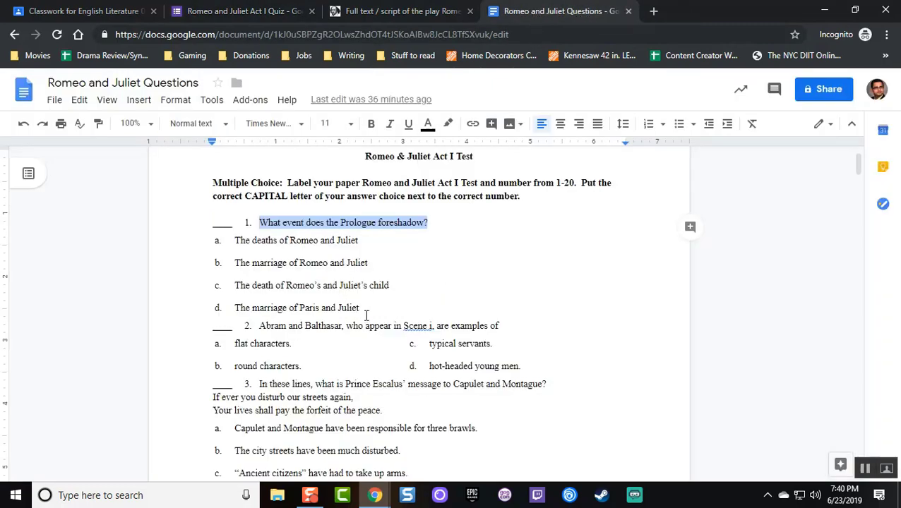
pyautogui.moveTo(366, 316); pyautogui.dragTo(235, 240)
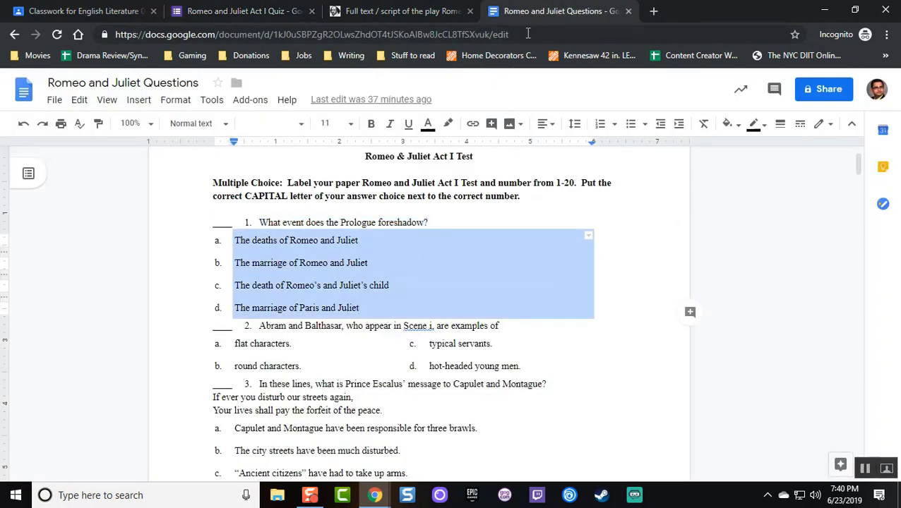
pyautogui.click(416, 11)
pyautogui.click(233, 11)
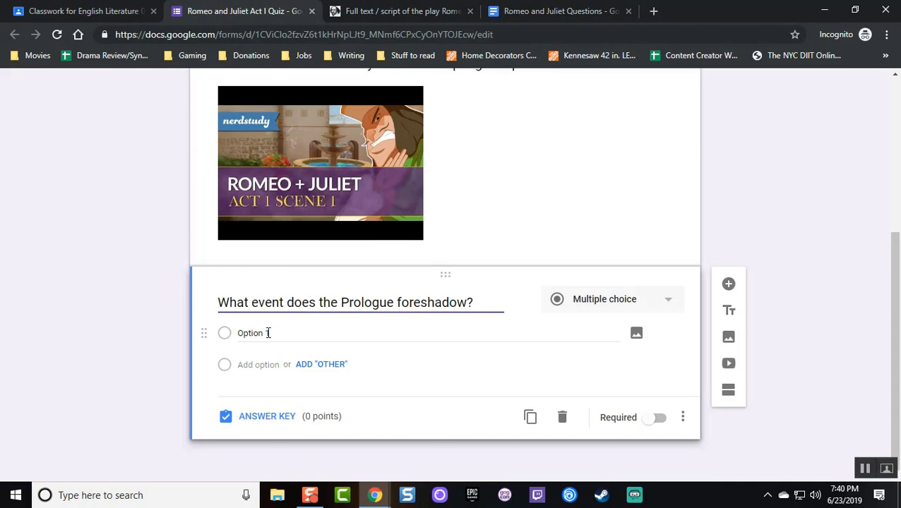
pyautogui.click(267, 333)
pyautogui.hotkey('ctrl', 'v')
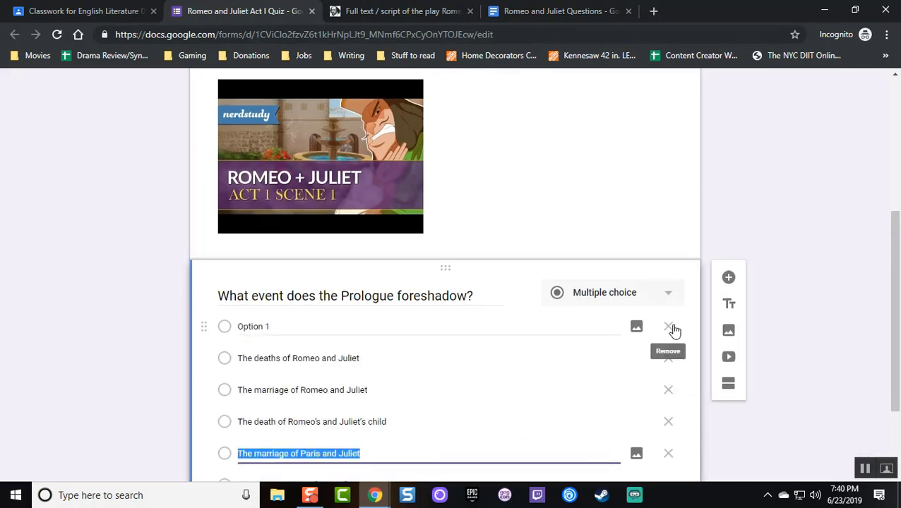
pyautogui.click(668, 327)
pyautogui.scroll(-1, 129, 221)
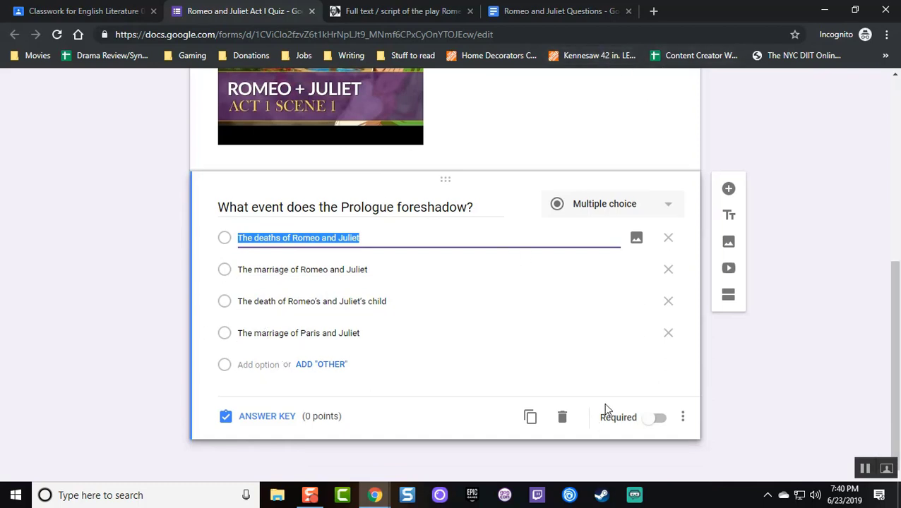
# Toggle Required, key 'The deaths of Romeo and Juliet' as correct for 2 points, and add a new question
pyautogui.click(657, 419)
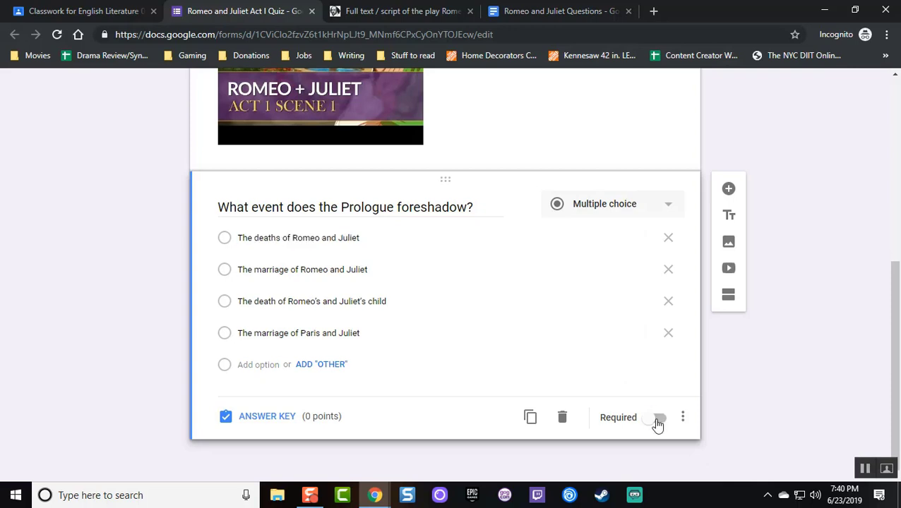
pyautogui.click(268, 418)
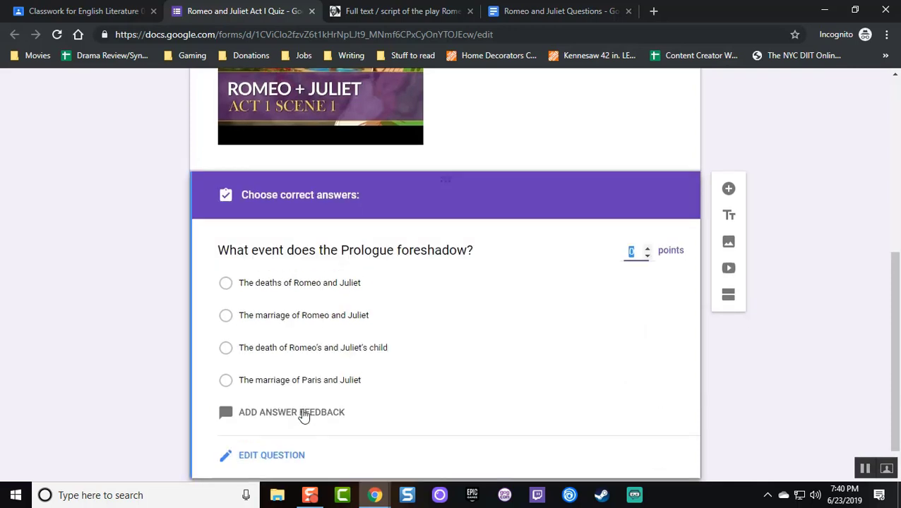
pyautogui.click(648, 211)
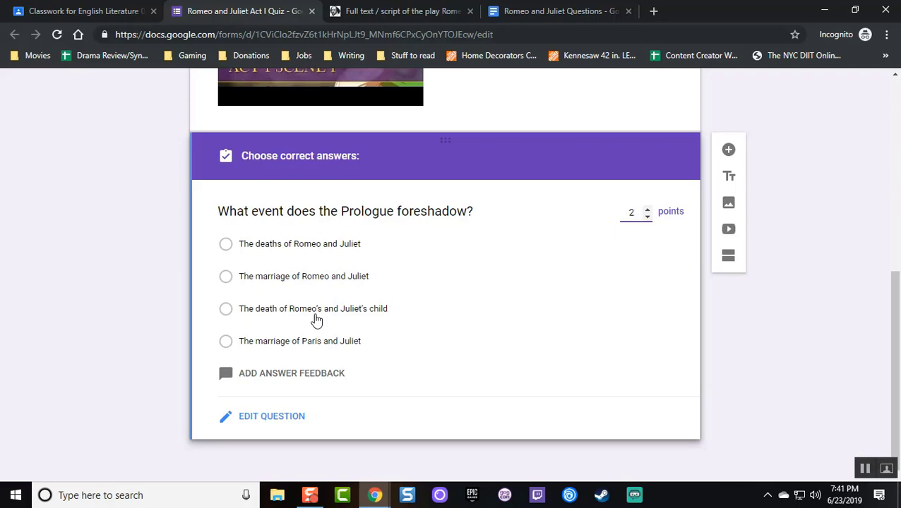
pyautogui.click(295, 248)
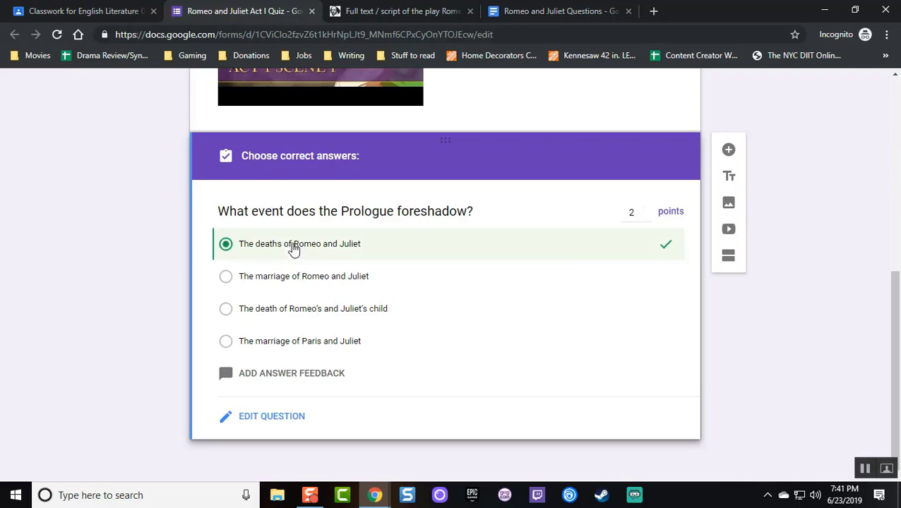
pyautogui.click(732, 152)
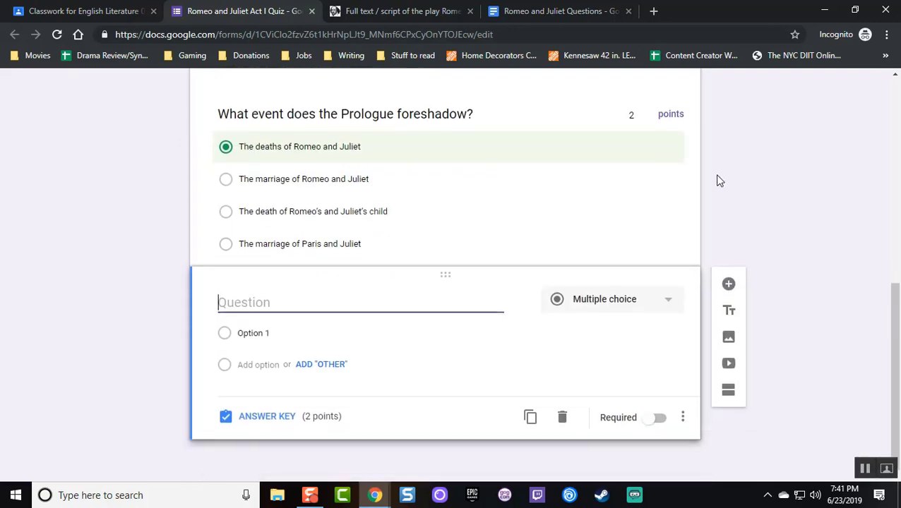
# Copy question 2 about Abram and Balthasar from the questions document into the blank question's title
pyautogui.click(599, 8)
pyautogui.scroll(-2, 221, 318)
pyautogui.click(429, 194)
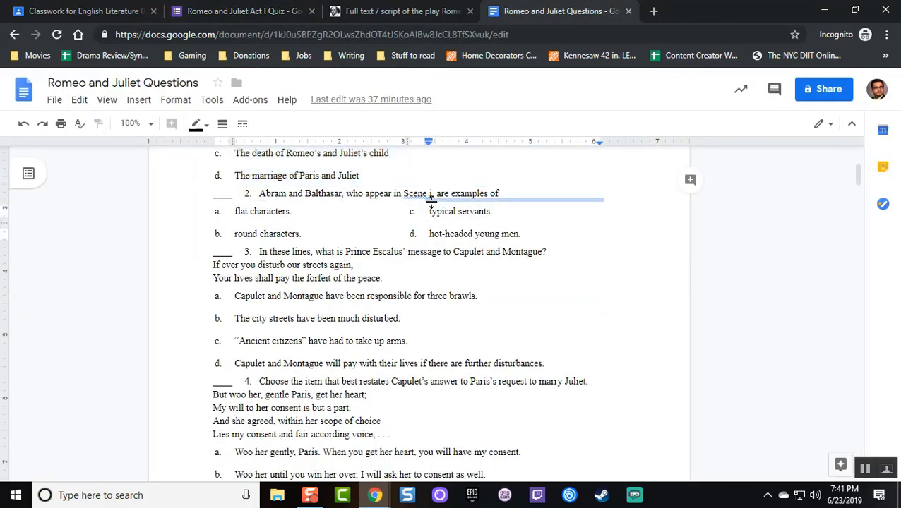
pyautogui.click(459, 194)
pyautogui.moveTo(502, 193); pyautogui.dragTo(262, 194)
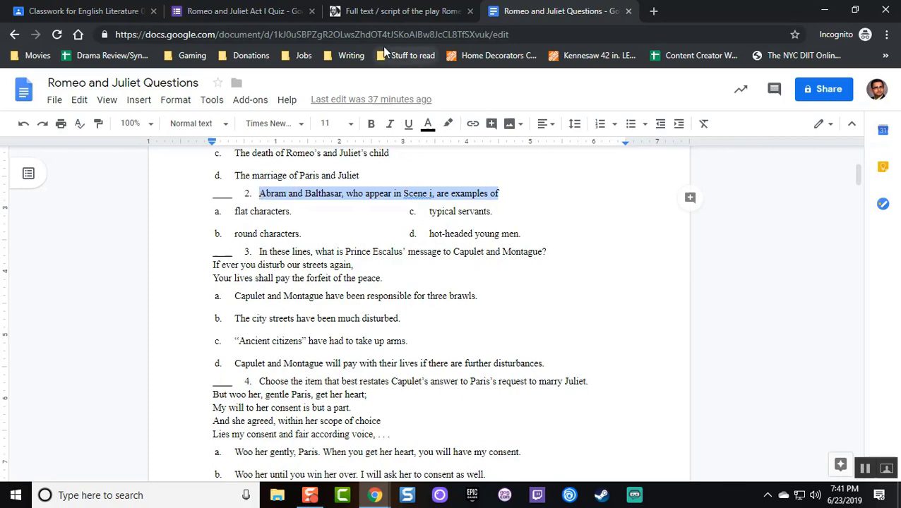
pyautogui.click(393, 9)
pyautogui.click(293, 5)
pyautogui.hotkey('ctrl', 'v')
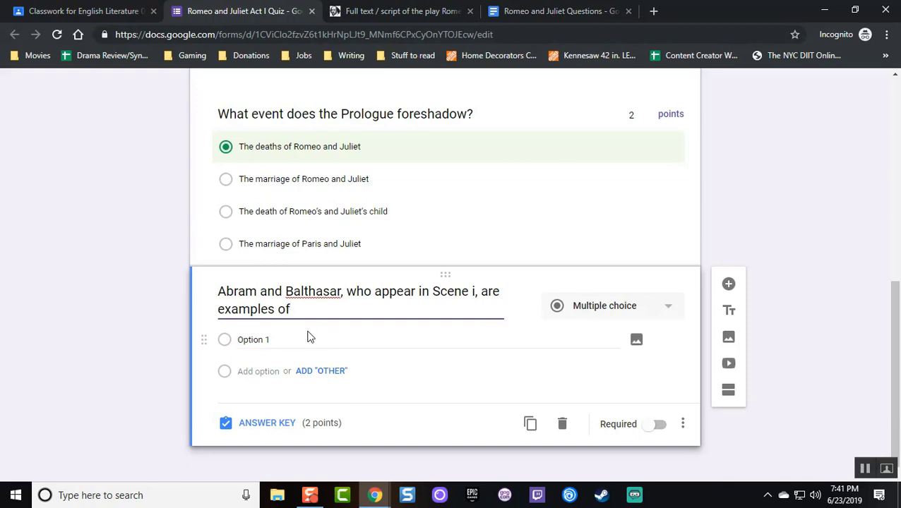
# Paste question 2's four answer choices as options, deleting Option 1, c. and d
pyautogui.click(549, 10)
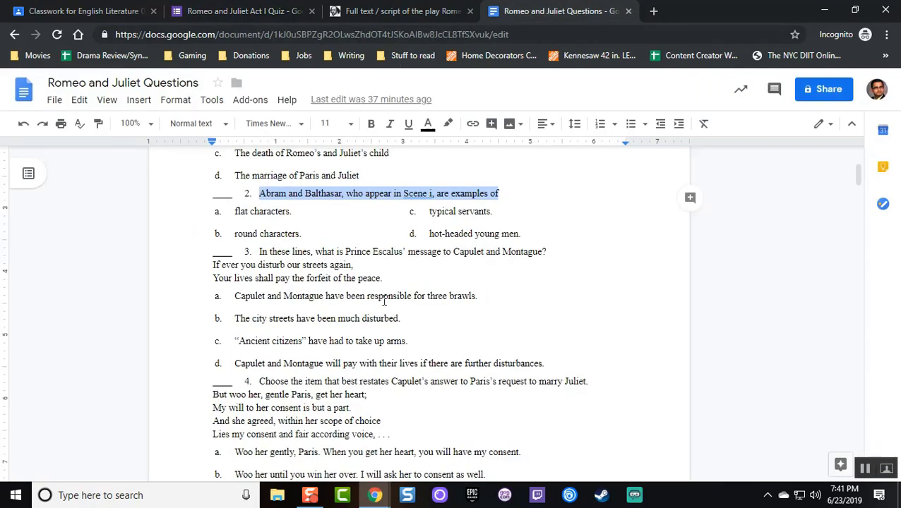
pyautogui.moveTo(524, 236); pyautogui.dragTo(285, 223)
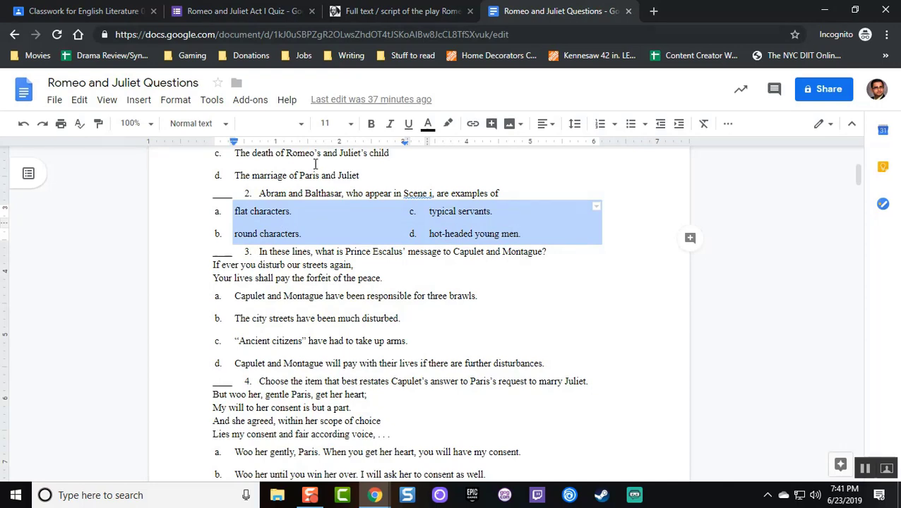
pyautogui.hotkey('ctrl', 'shift', 'Tab')
pyautogui.hotkey('ctrl', 'shift', 'Tab')
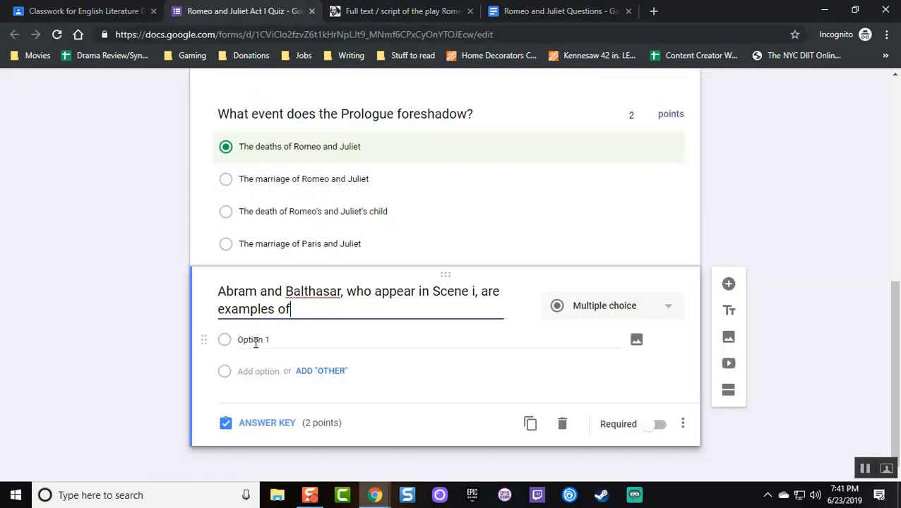
pyautogui.click(255, 343)
pyautogui.hotkey('ctrl', 'v')
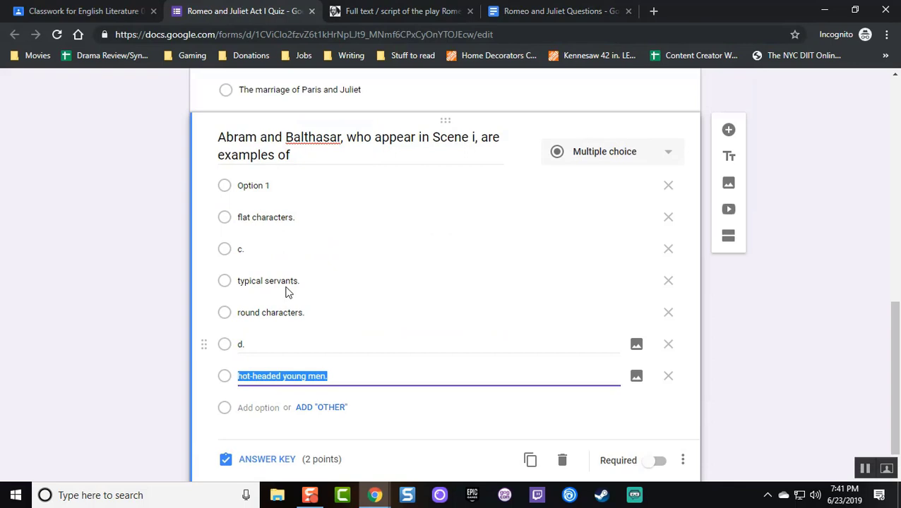
pyautogui.click(668, 209)
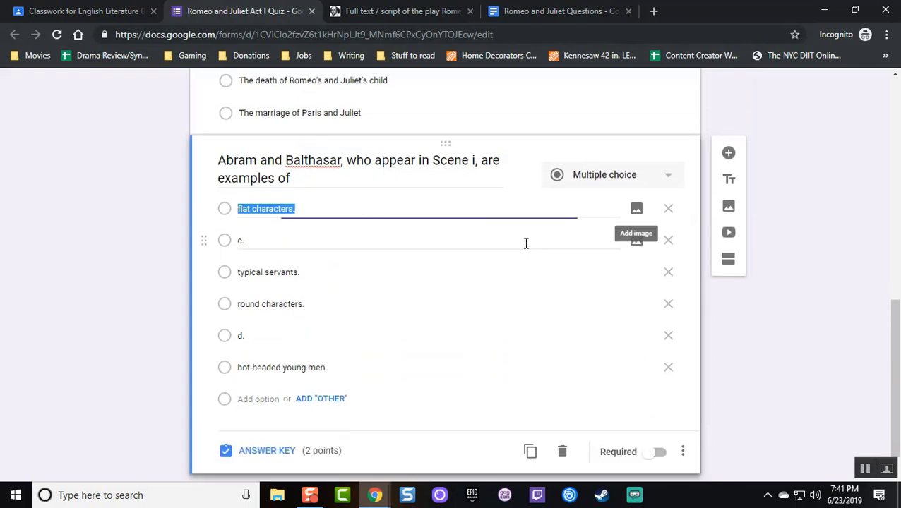
pyautogui.click(669, 242)
pyautogui.click(668, 304)
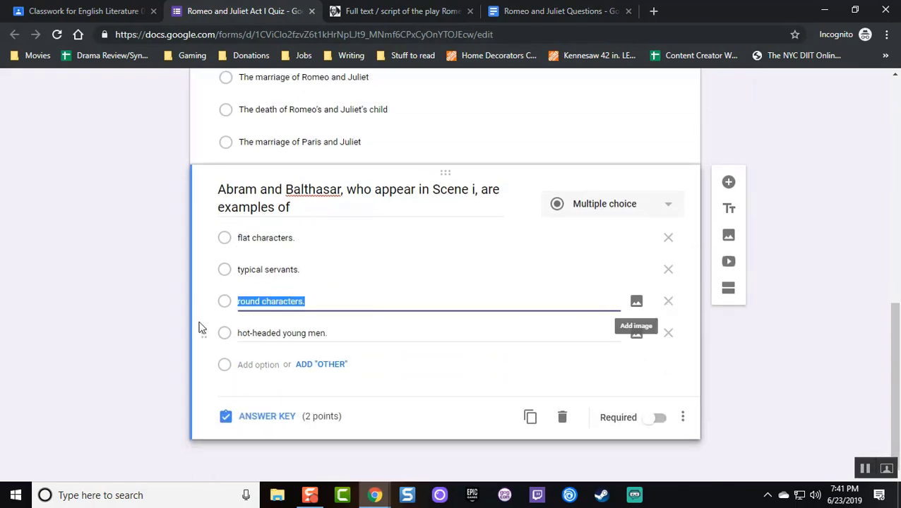
# Key question 2 to 'flat characters.' worth 2 points and add a new blank question
pyautogui.click(275, 419)
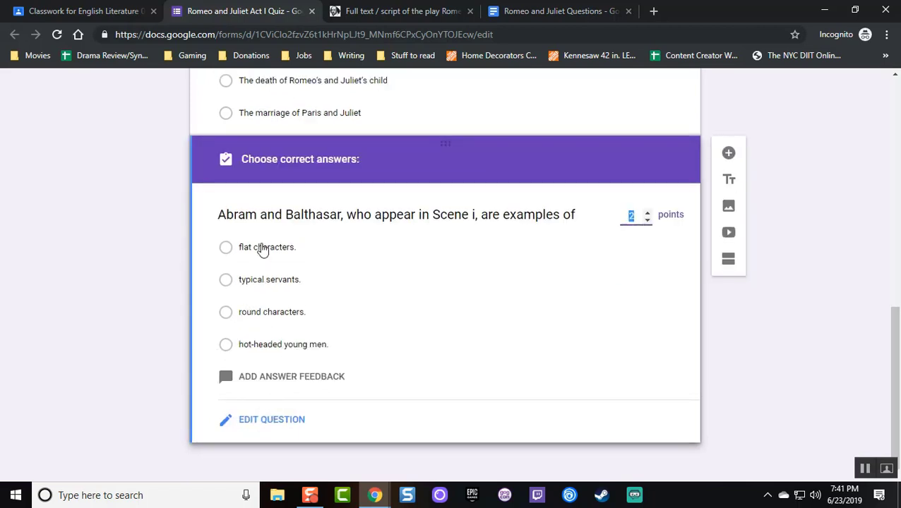
pyautogui.click(262, 249)
pyautogui.click(731, 154)
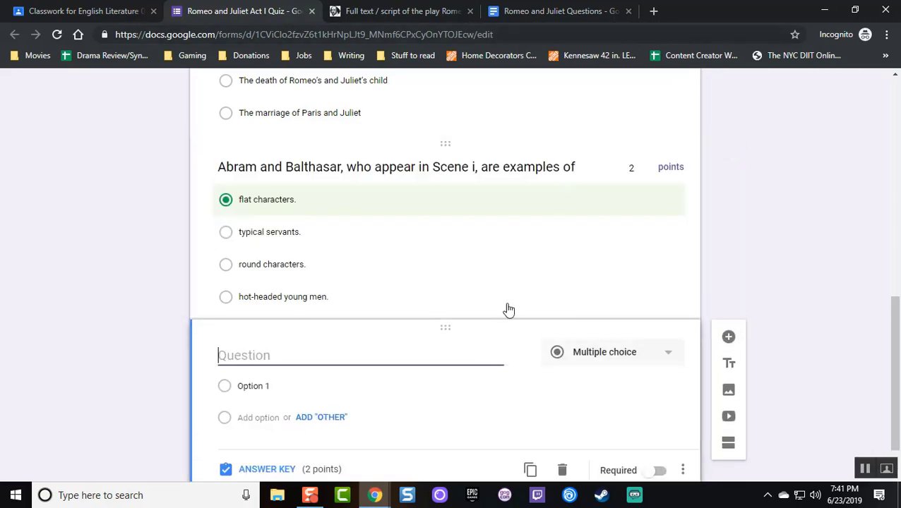
# Copy question 3's Prince Escalus prompt with its quoted lines into the blank question's title
pyautogui.scroll(-1, 498, 303)
pyautogui.click(558, 11)
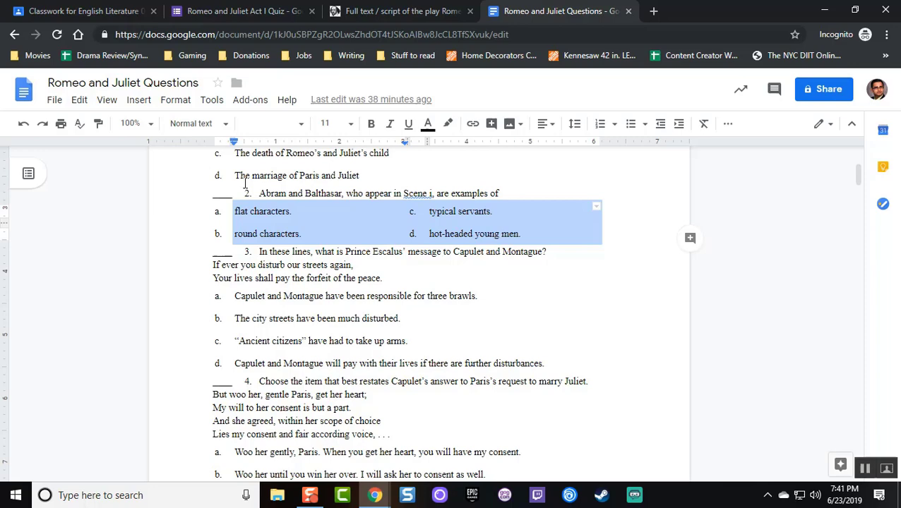
pyautogui.scroll(-3, 223, 240)
pyautogui.scroll(2, 225, 225)
pyautogui.moveTo(554, 363); pyautogui.dragTo(267, 304)
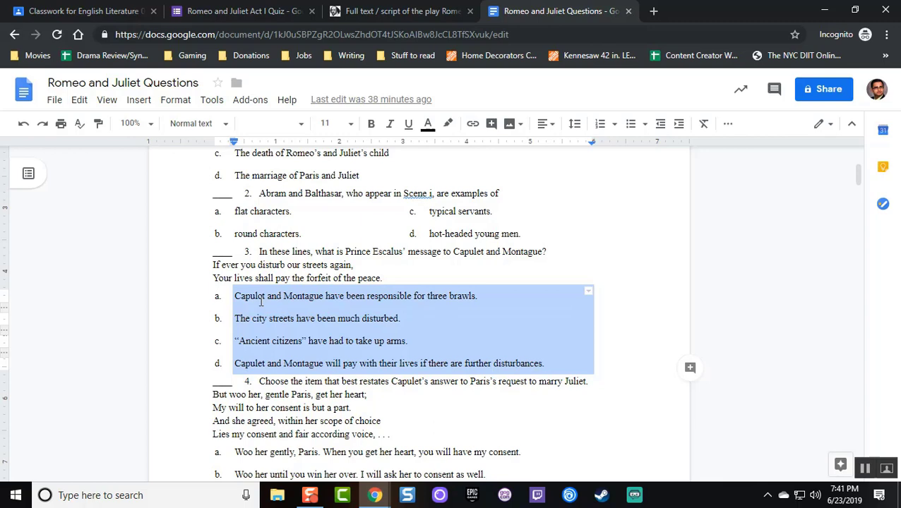
pyautogui.moveTo(388, 278); pyautogui.dragTo(263, 255)
pyautogui.hotkey('ctrl', 'c')
pyautogui.click(399, 10)
pyautogui.click(242, 11)
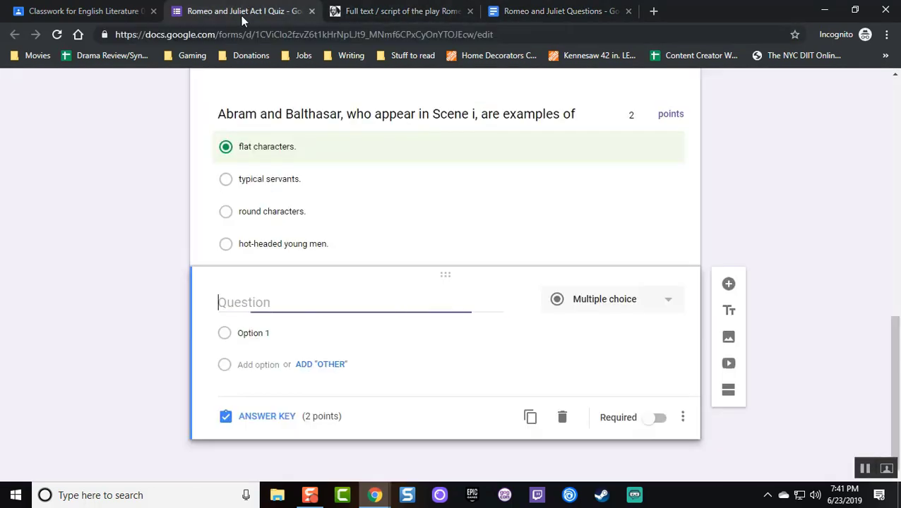
pyautogui.hotkey('ctrl', 'v')
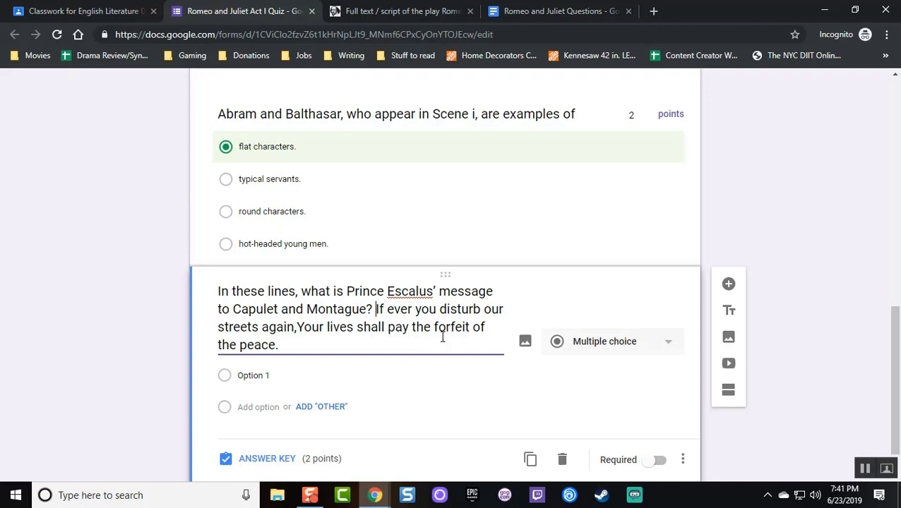
# Paste question 3's four answer choices into the Option 1 field as separate options
pyautogui.scroll(-1, 326, 305)
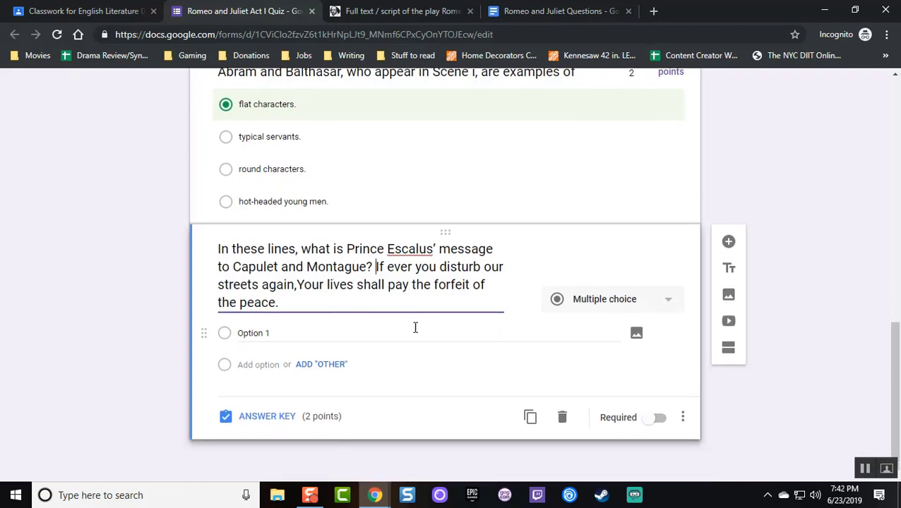
pyautogui.click(563, 12)
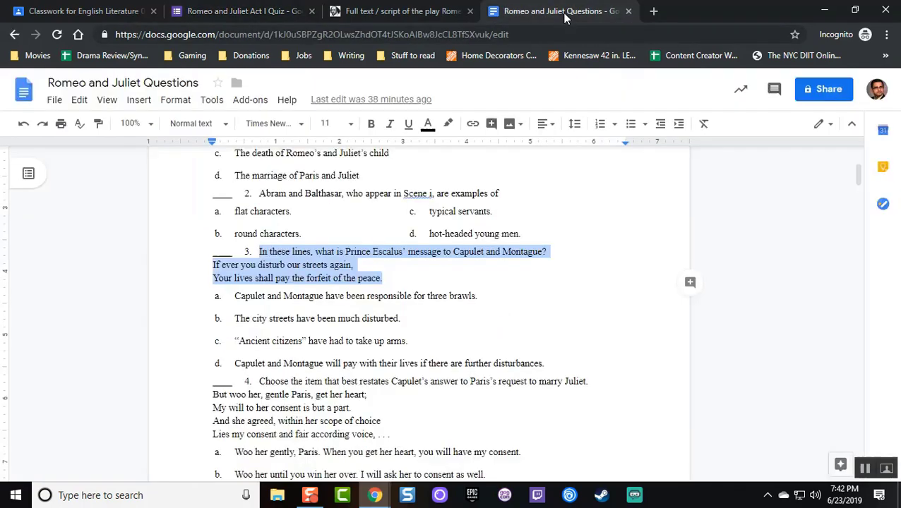
pyautogui.click(289, 361)
pyautogui.moveTo(548, 367); pyautogui.dragTo(233, 297)
pyautogui.click(379, 11)
pyautogui.click(243, 10)
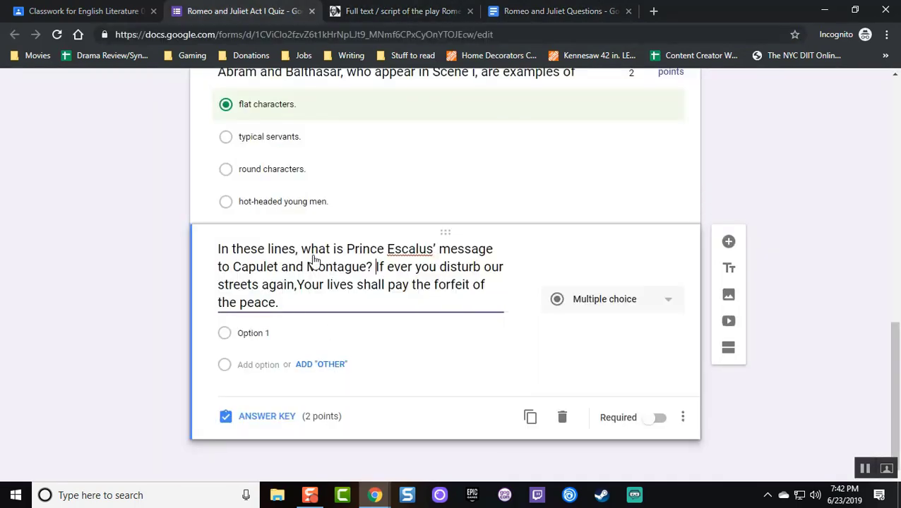
pyautogui.click(263, 334)
pyautogui.hotkey('ctrl', 'v')
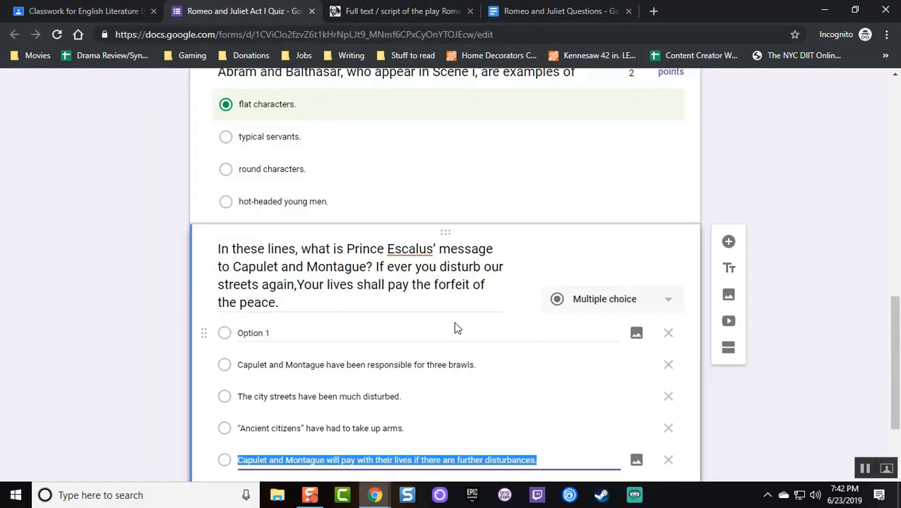
# Delete the leftover Option 1 and change question 3 to a checkboxes question
pyautogui.click(668, 334)
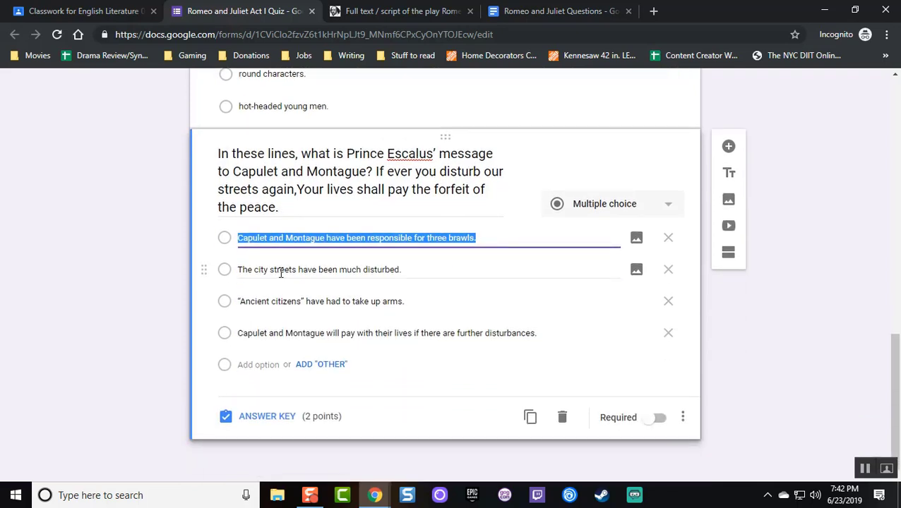
pyautogui.click(596, 205)
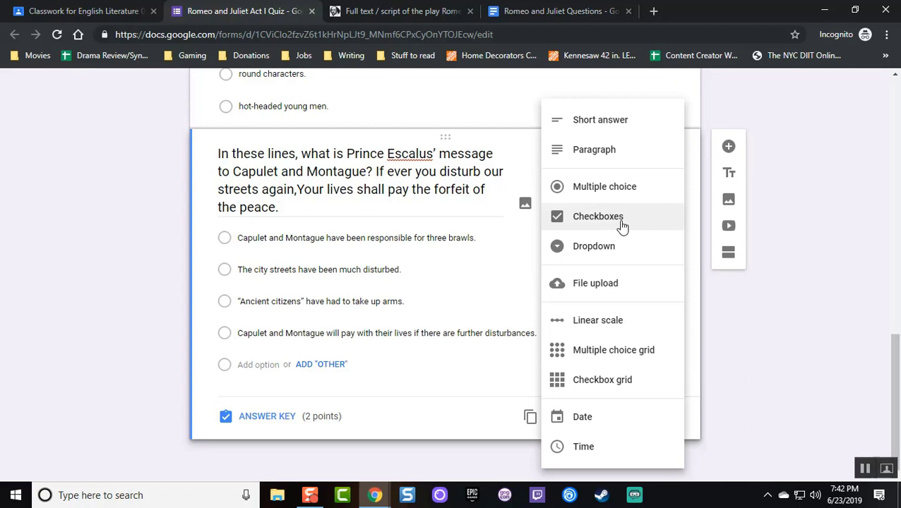
pyautogui.click(622, 224)
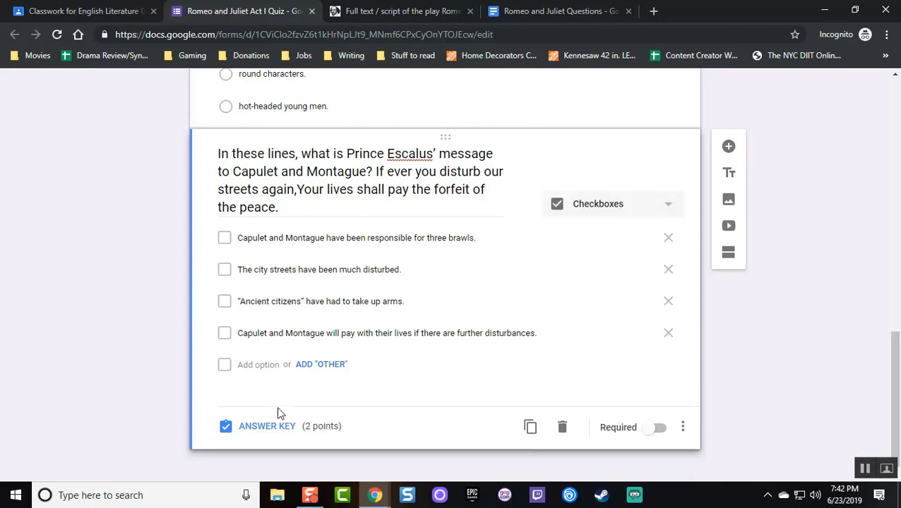
# Key the three brawls, Ancient citizens and city streets answers as correct, and add a question
pyautogui.click(267, 426)
pyautogui.click(268, 265)
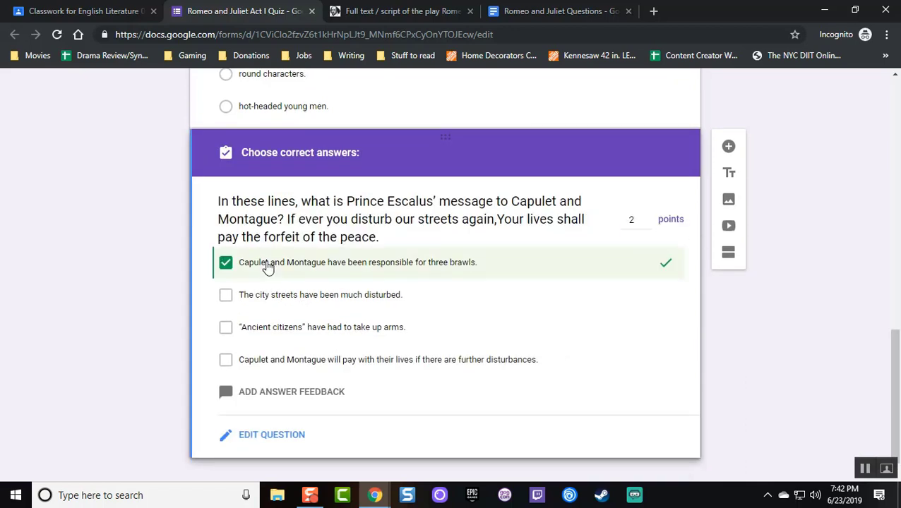
pyautogui.click(262, 330)
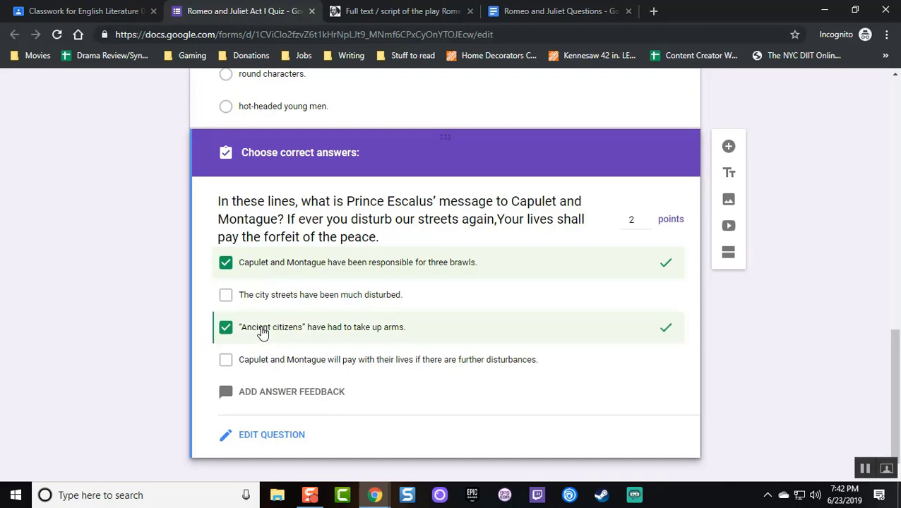
pyautogui.click(262, 302)
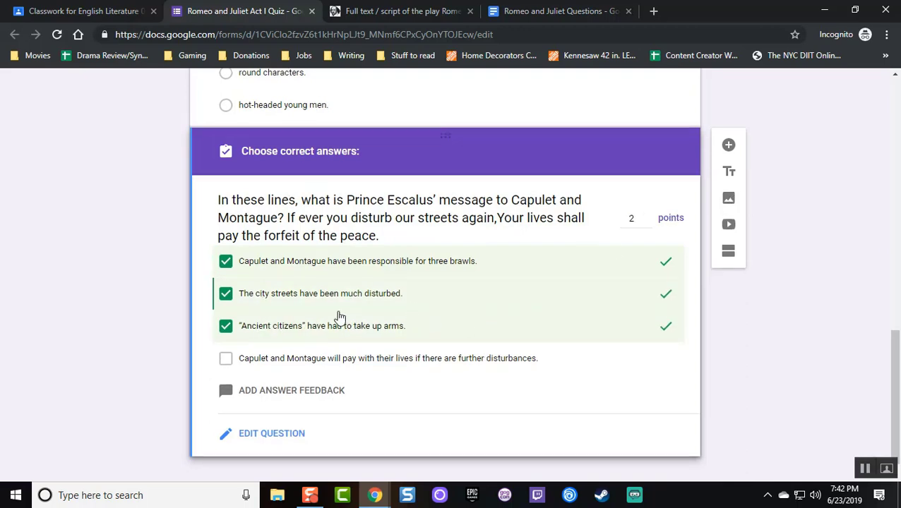
pyautogui.click(730, 132)
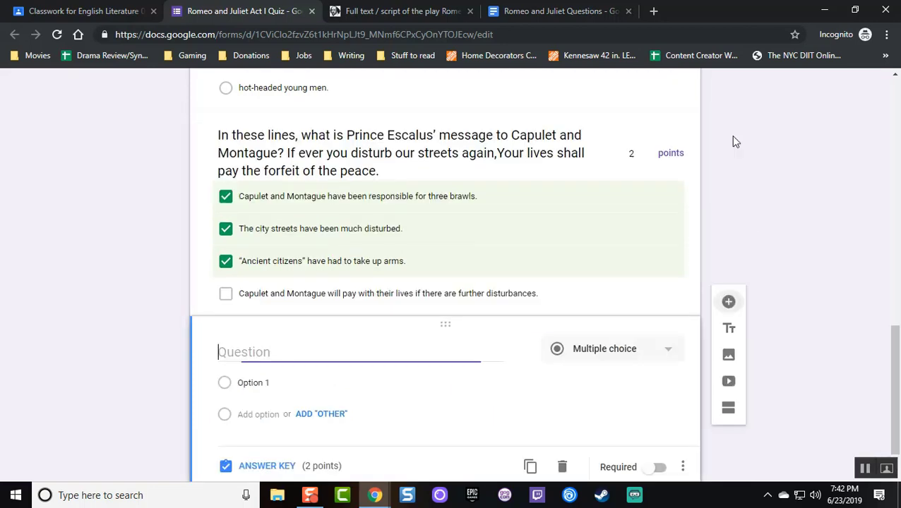
# Select question 5's Juliet's birthday text in the questions document and go back to the quiz form
pyautogui.click(508, 11)
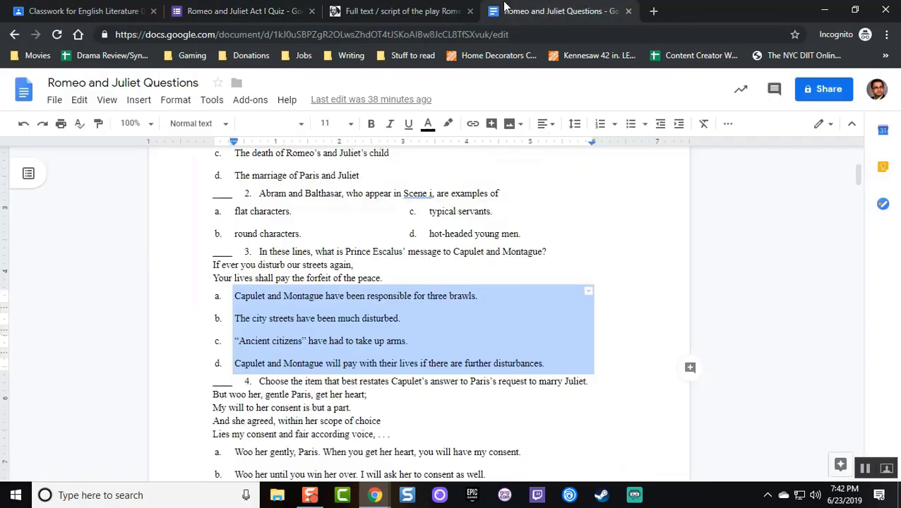
pyautogui.scroll(-10, 303, 217)
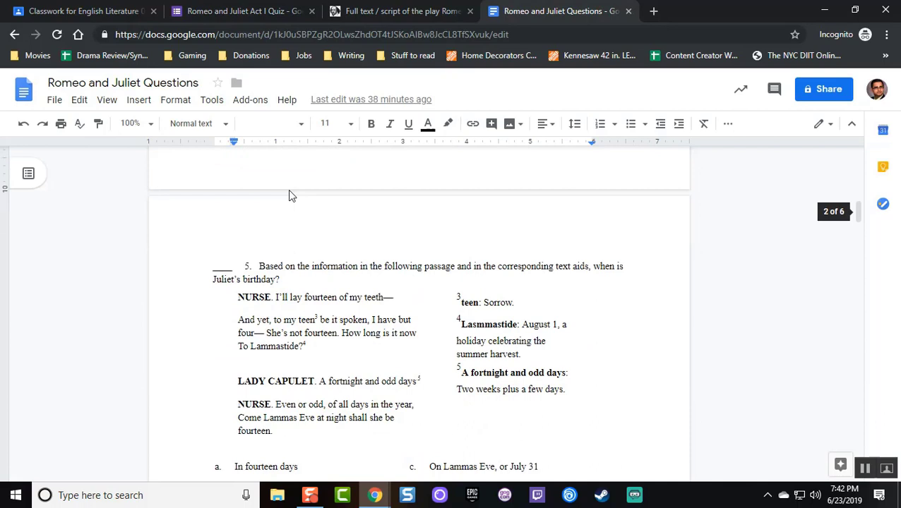
pyautogui.moveTo(291, 217); pyautogui.dragTo(259, 201)
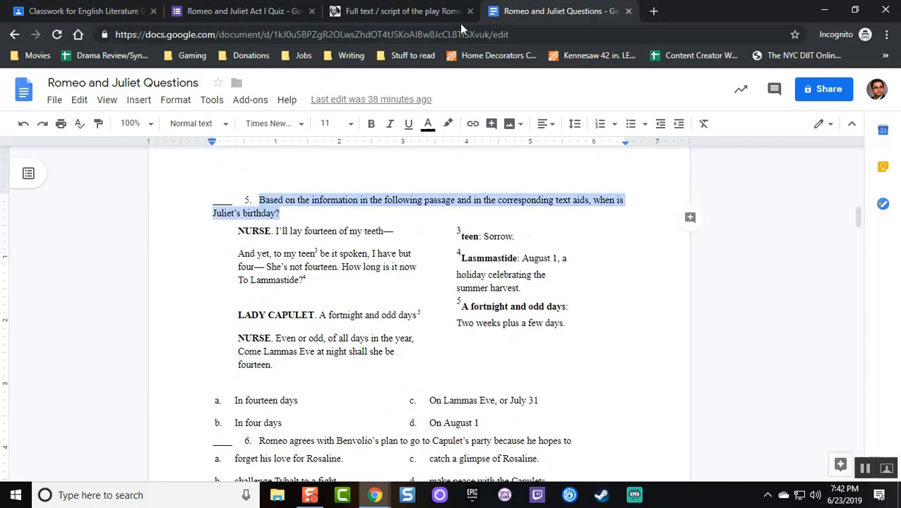
pyautogui.click(319, 279)
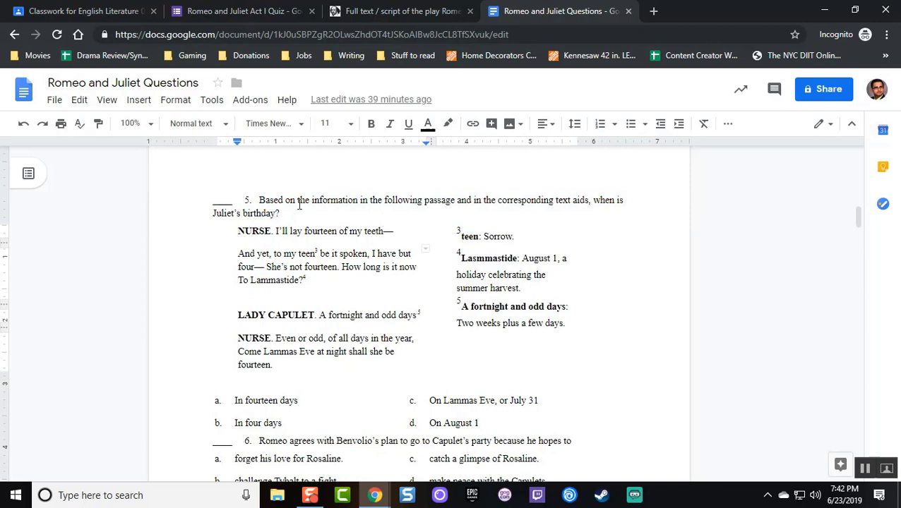
pyautogui.moveTo(285, 215); pyautogui.dragTo(259, 202)
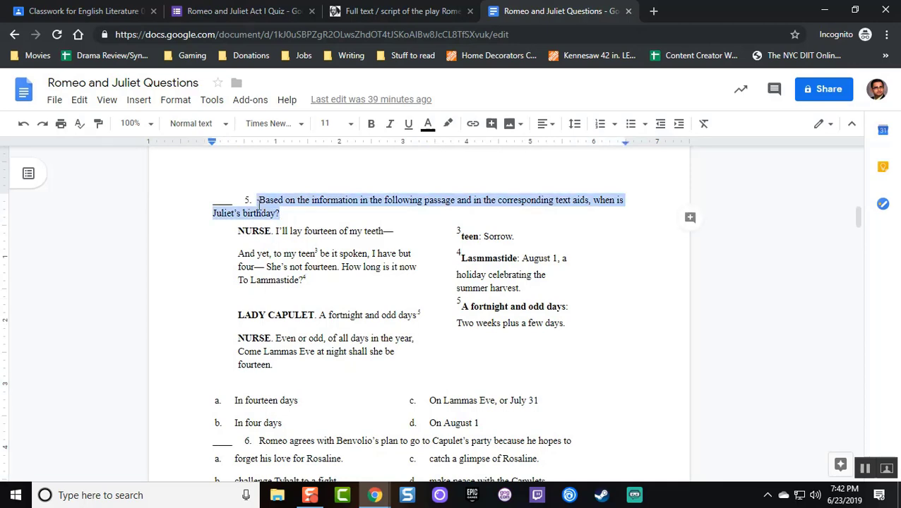
pyautogui.click(389, 7)
pyautogui.click(260, 8)
# Paste the Juliet's birthday prompt as the question title and remove its leading space
pyautogui.hotkey('ctrl', 'v')
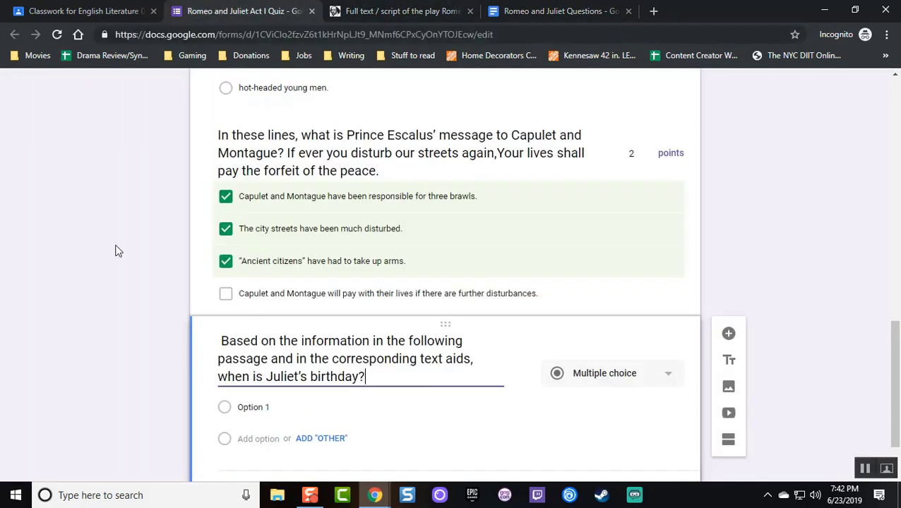
pyautogui.click(220, 343)
pyautogui.press('BackSpace')
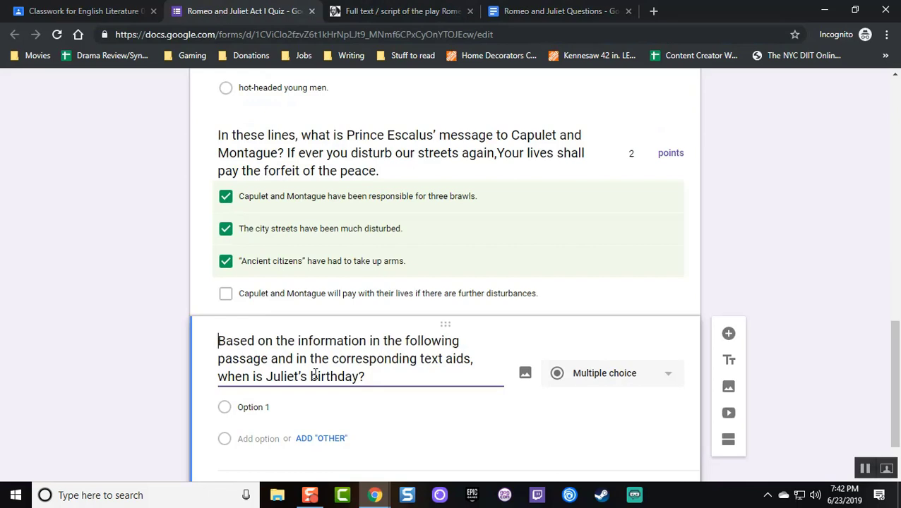
# Make the birthday question short answer worth 5 points, then add another question
pyautogui.scroll(-1, 340, 272)
pyautogui.click(611, 302)
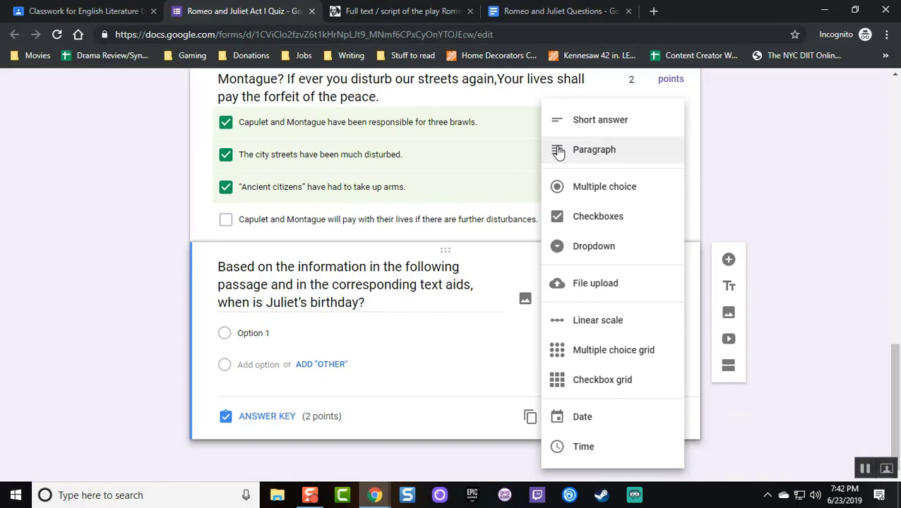
pyautogui.click(586, 127)
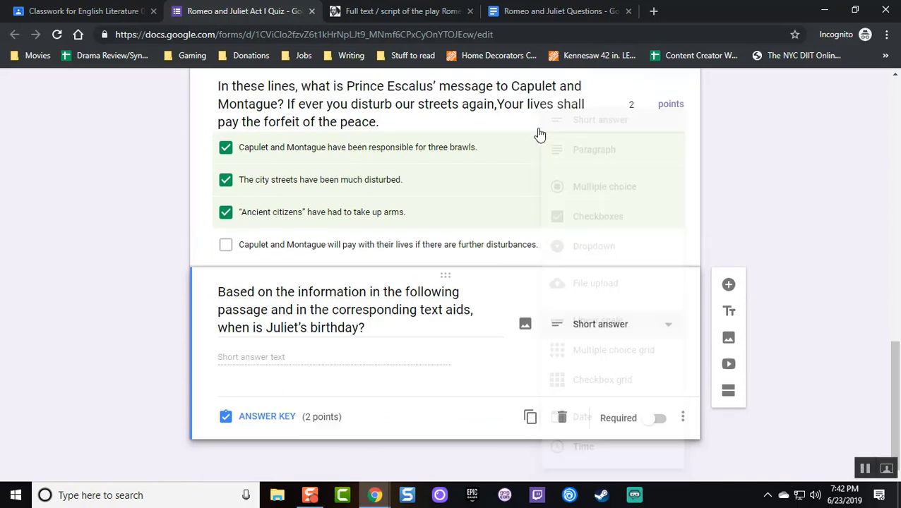
pyautogui.click(269, 420)
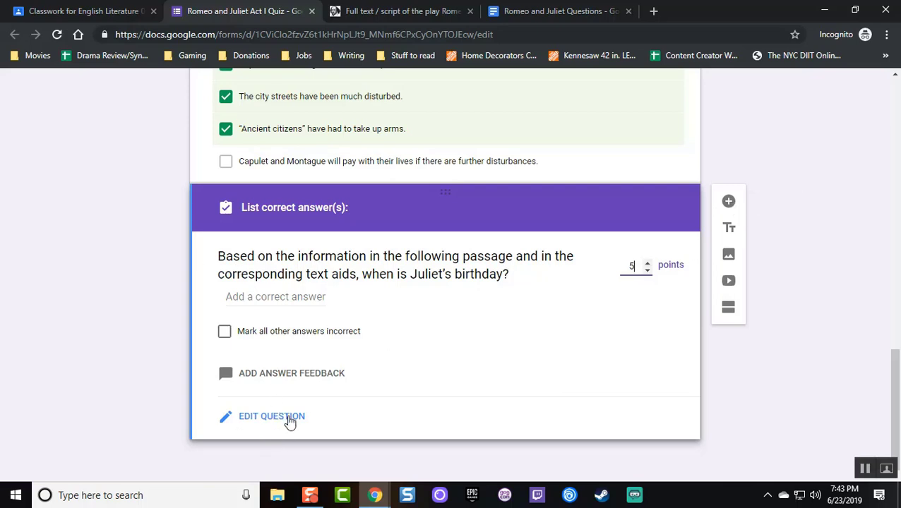
pyautogui.click(730, 204)
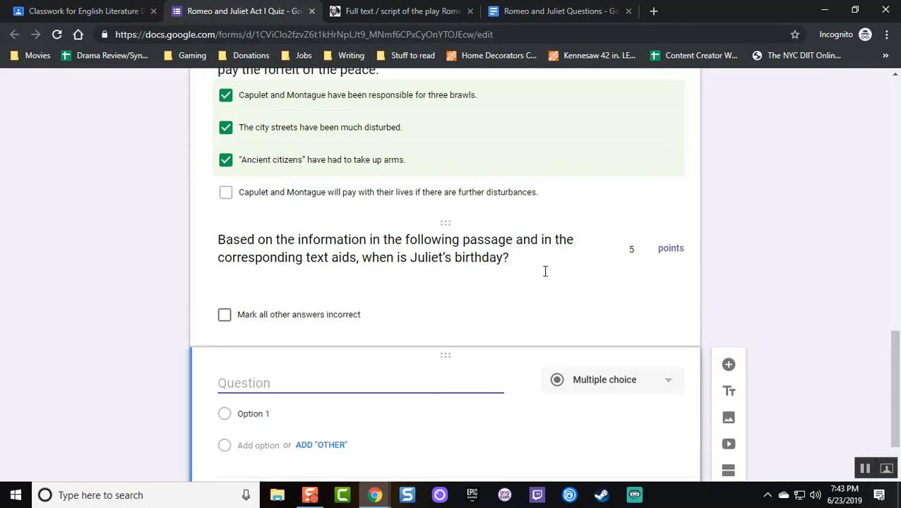
# Start the new question's title with 'Final Q', replacing the stray 'Sh' and fixing a typo
pyautogui.scroll(15, 550, 270)
pyautogui.scroll(-1, 719, 194)
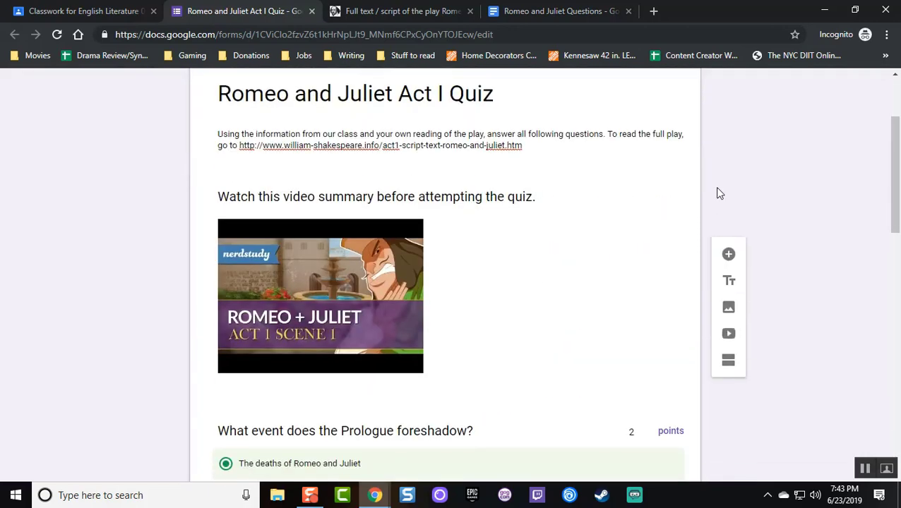
pyautogui.scroll(-10, 718, 191)
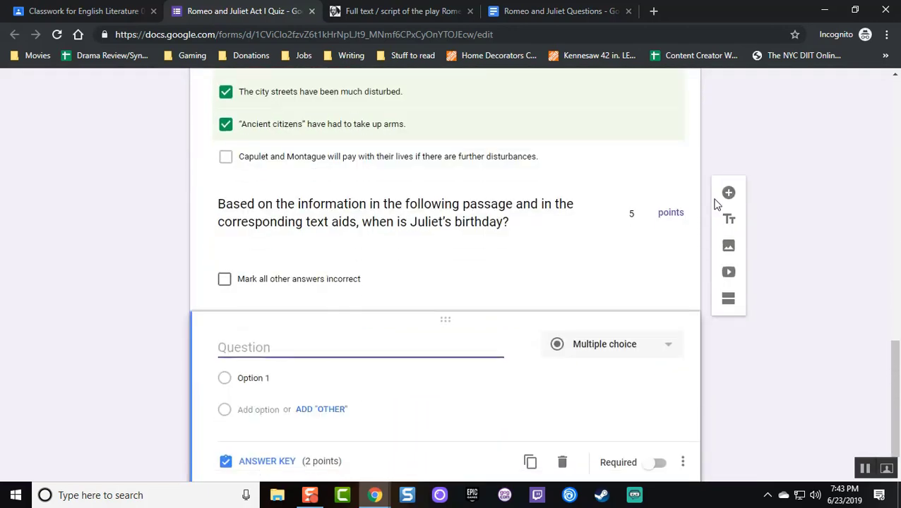
pyautogui.scroll(-1, 713, 262)
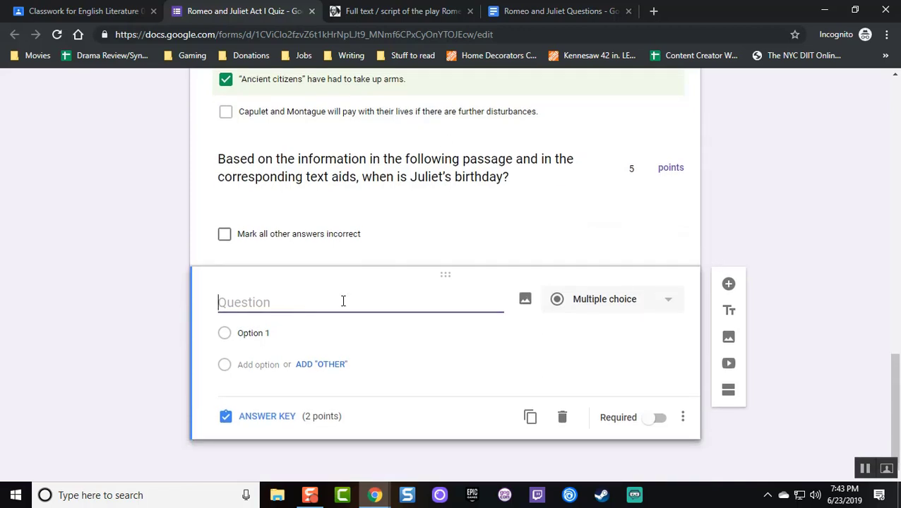
pyautogui.write('Sh')
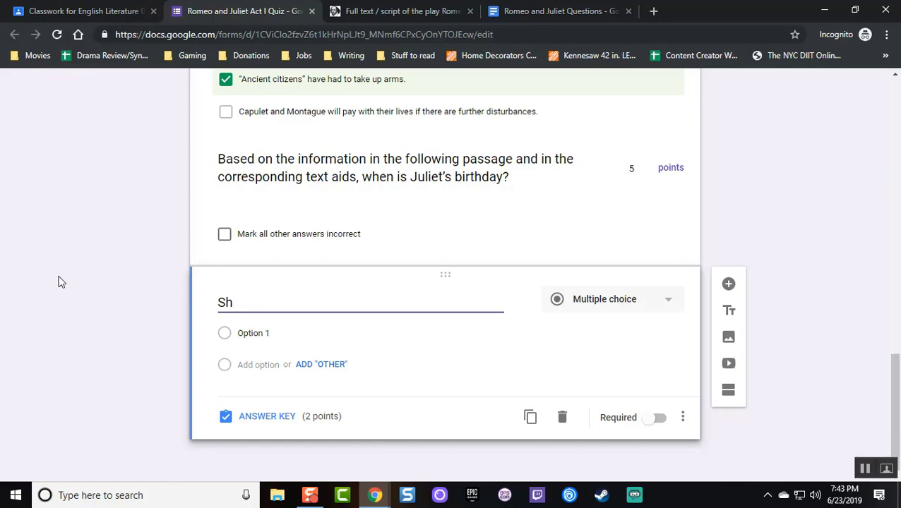
pyautogui.press('BackSpace')
pyautogui.press('BackSpace')
pyautogui.write('Final QWu')
pyautogui.press('BackSpace')
pyautogui.press('BackSpace')
# Complete the 'Final Question' title, then select question 10's family feud text in the document and return
pyautogui.write('uestion')
pyautogui.click(558, 10)
pyautogui.scroll(-10, 325, 278)
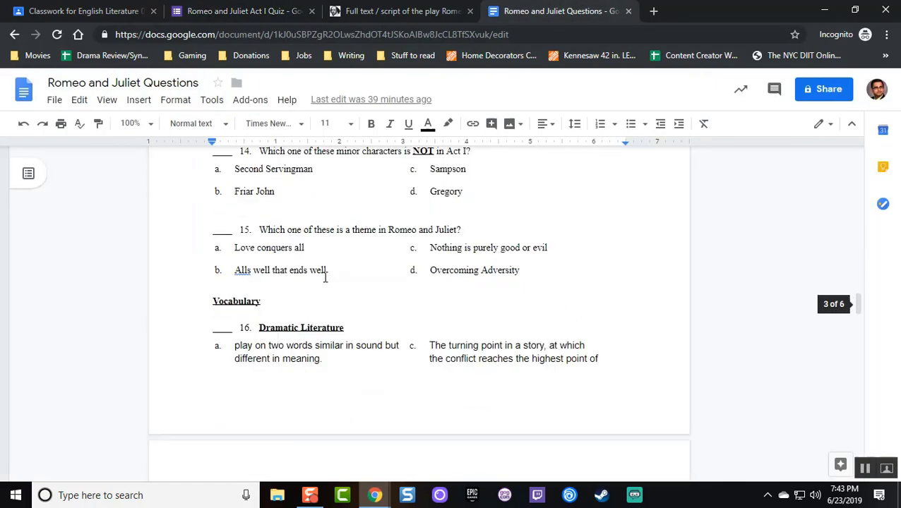
pyautogui.scroll(-15, 325, 277)
pyautogui.scroll(14, 328, 270)
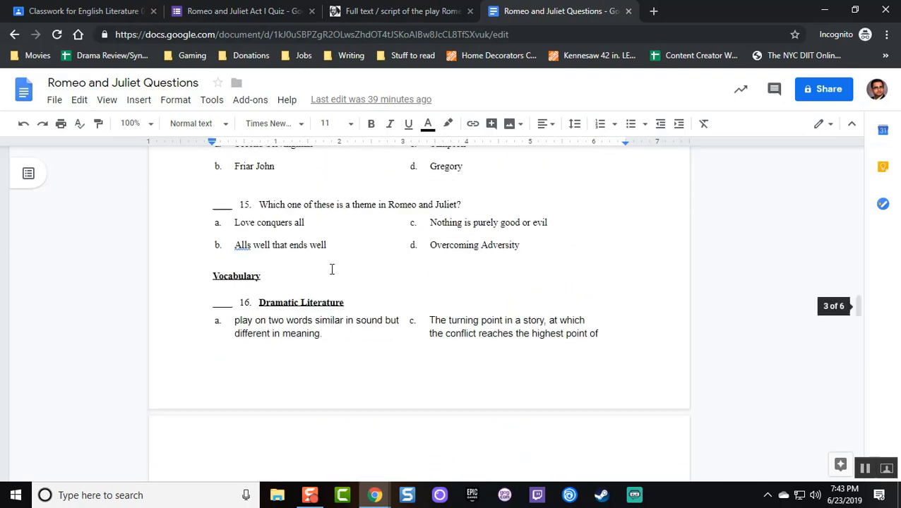
pyautogui.scroll(6, 332, 269)
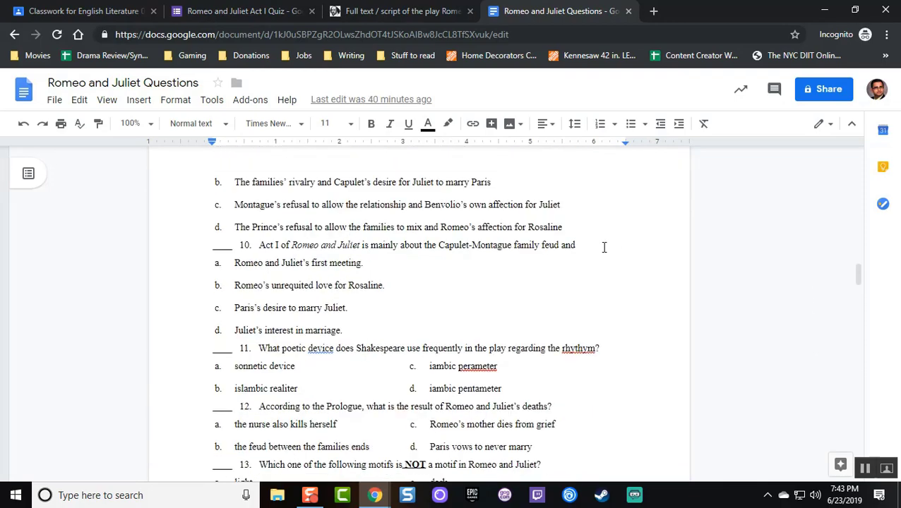
pyautogui.moveTo(604, 247); pyautogui.dragTo(256, 249)
pyautogui.hotkey('ctrl', 'c')
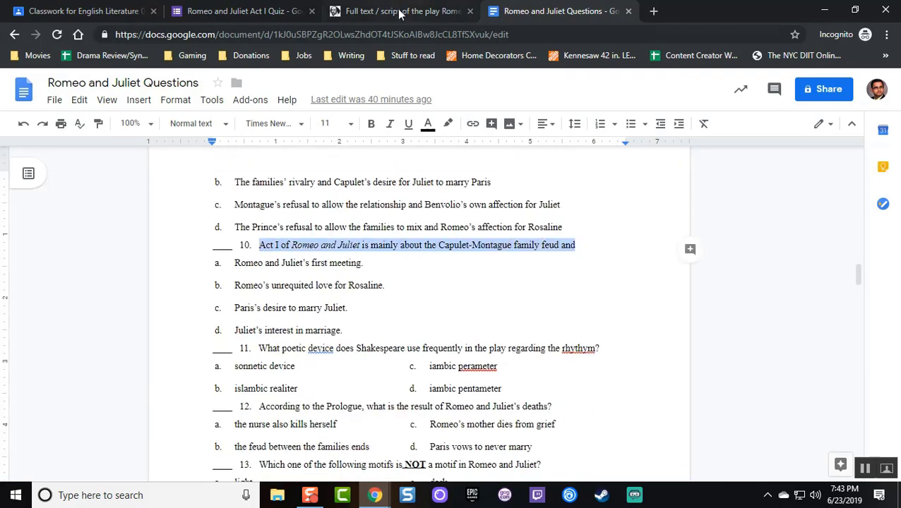
pyautogui.click(400, 11)
pyautogui.click(228, 11)
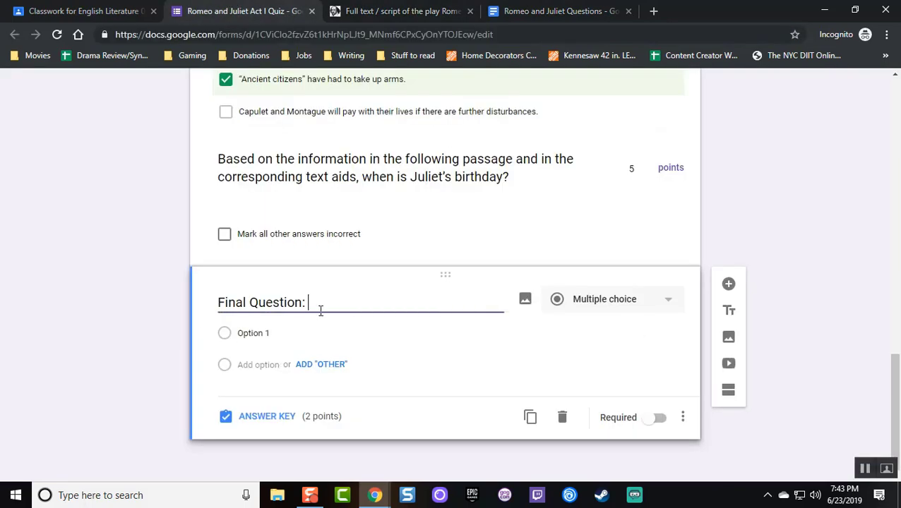
# Paste question 10's feud text, prefixed 'In your own words, describe how' and ending 'something larger in society.'
pyautogui.hotkey('ctrl', 'v')
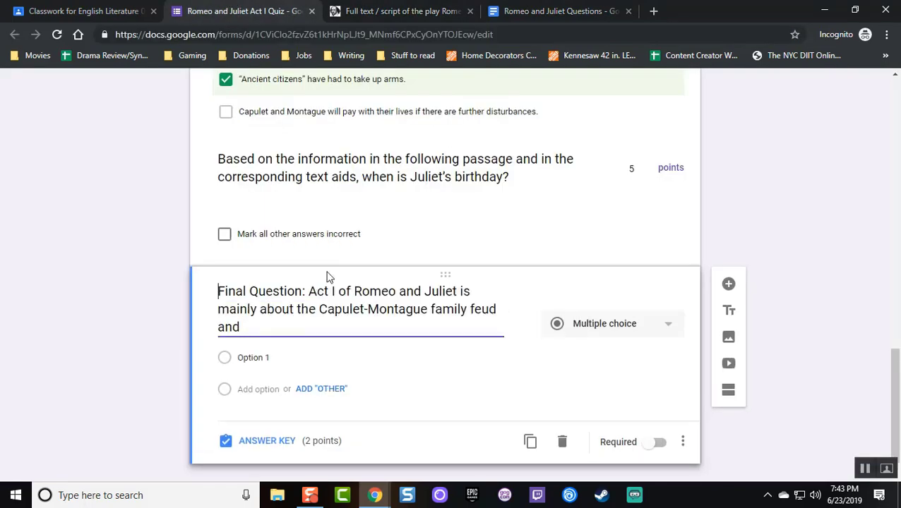
pyautogui.hotkey('ctrl', 'Right')
pyautogui.hotkey('ctrl', 'Right')
pyautogui.write('In your')
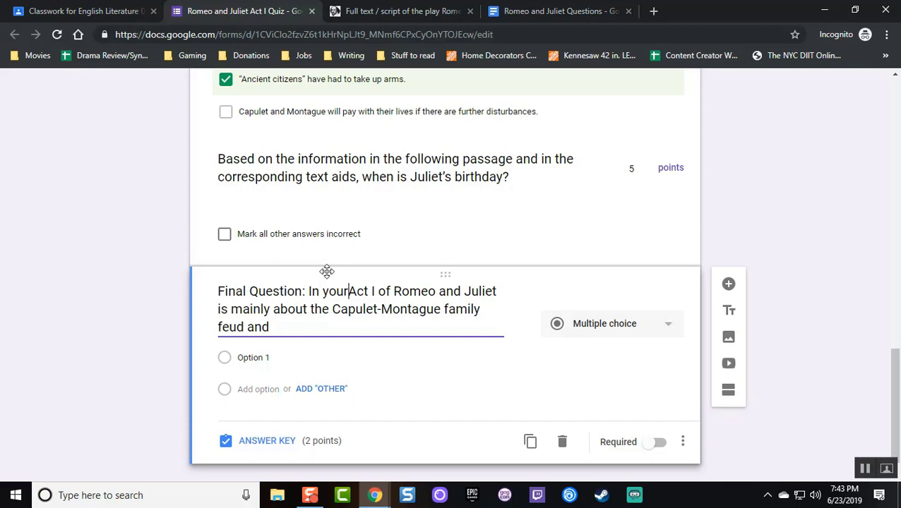
pyautogui.write(' own words, d')
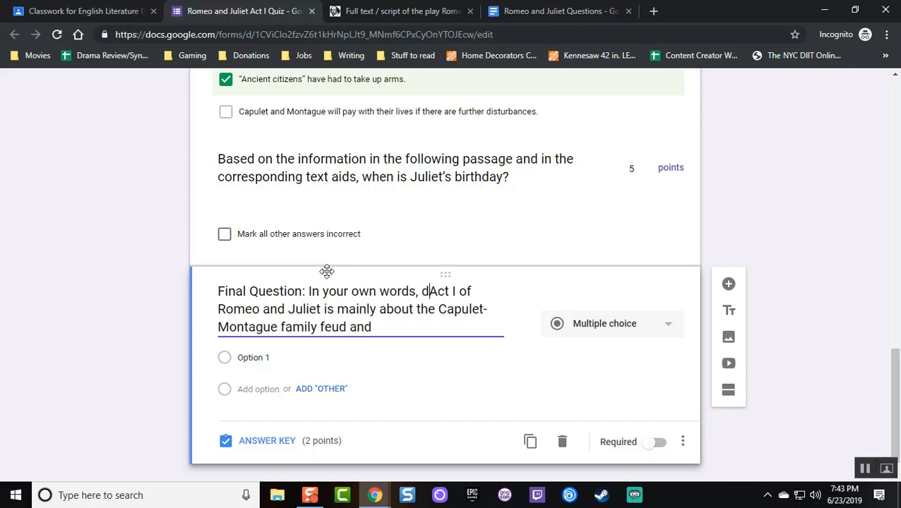
pyautogui.write('escribe how')
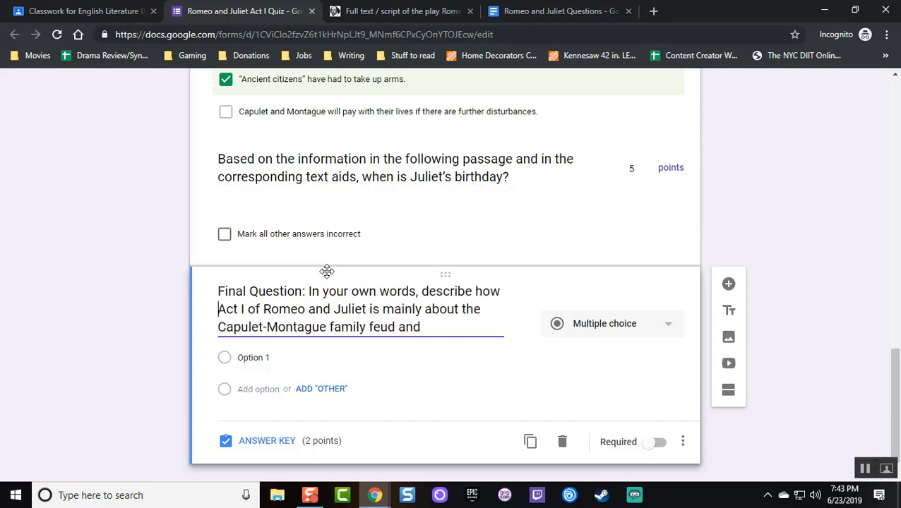
pyautogui.hotkey('ctrl', 'Right')
pyautogui.hotkey('ctrl', 'Right')
pyautogui.hotkey('ctrl', 'Right')
pyautogui.hotkey('ctrl', 'Right')
pyautogui.hotkey('ctrl', 'Right')
pyautogui.hotkey('ctrl', 'Right')
pyautogui.hotkey('ctrl', 'Right')
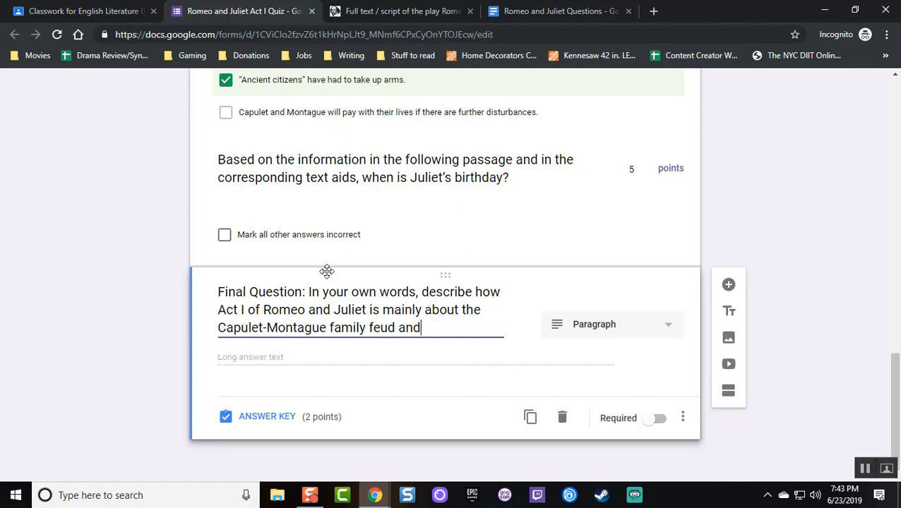
pyautogui.hotkey('ctrl', 'shift', 'Left')
pyautogui.press('BackSpace')
pyautogui.write('but also speaks')
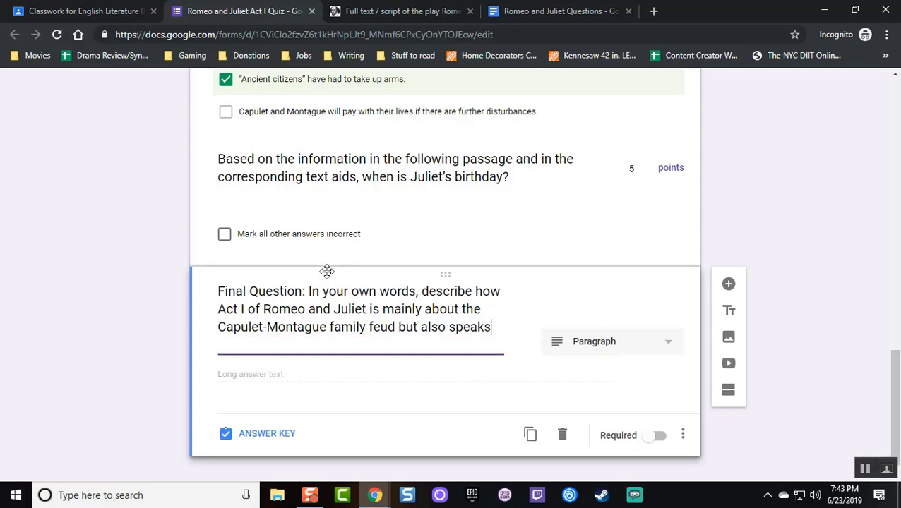
pyautogui.write(' to something lar')
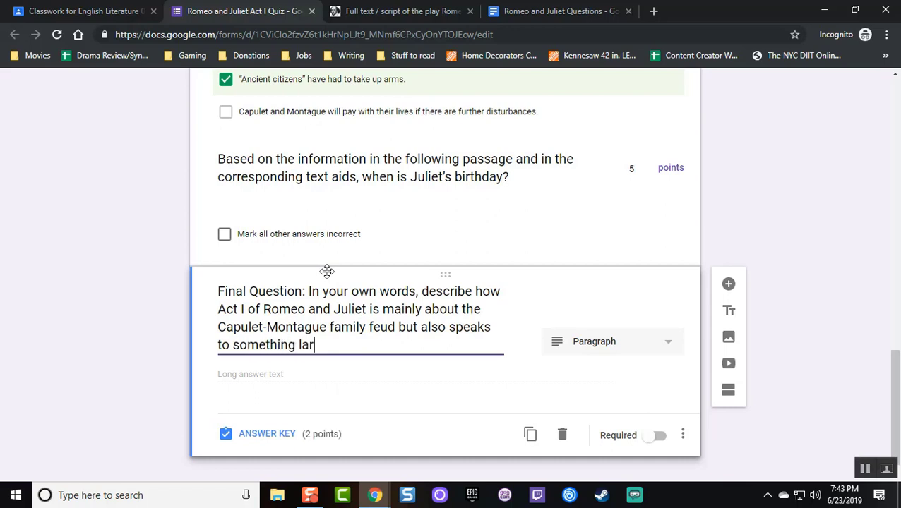
pyautogui.write('ger in societ')
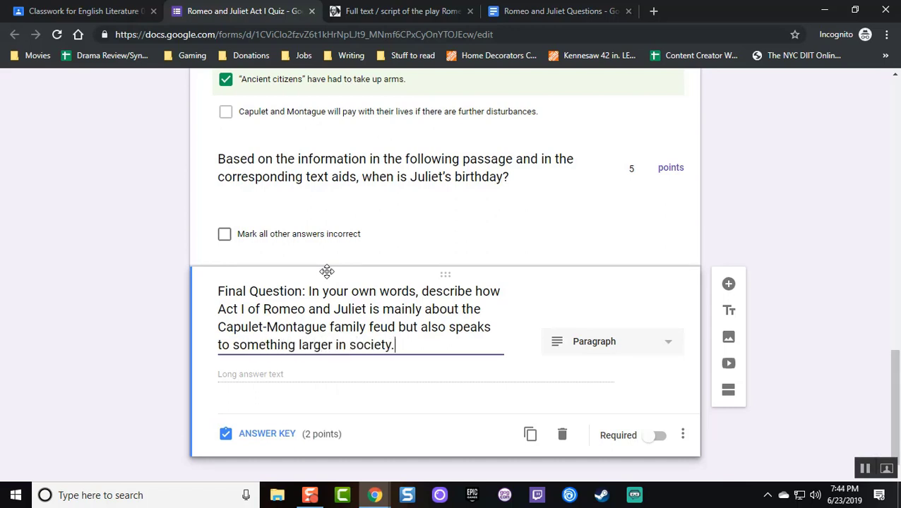
pyautogui.write('y.')
# Give the final paragraph question 9 points in the answer key and return to editing
pyautogui.click(287, 434)
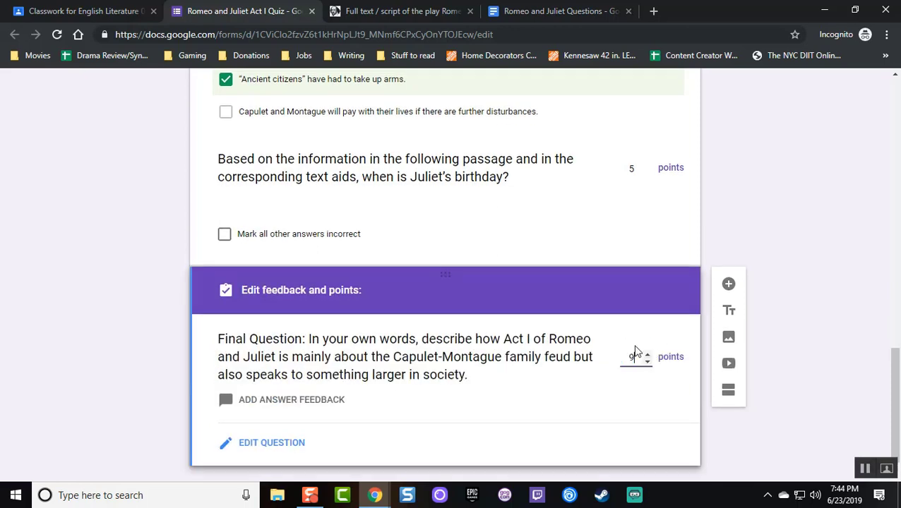
pyautogui.scroll(20, 775, 306)
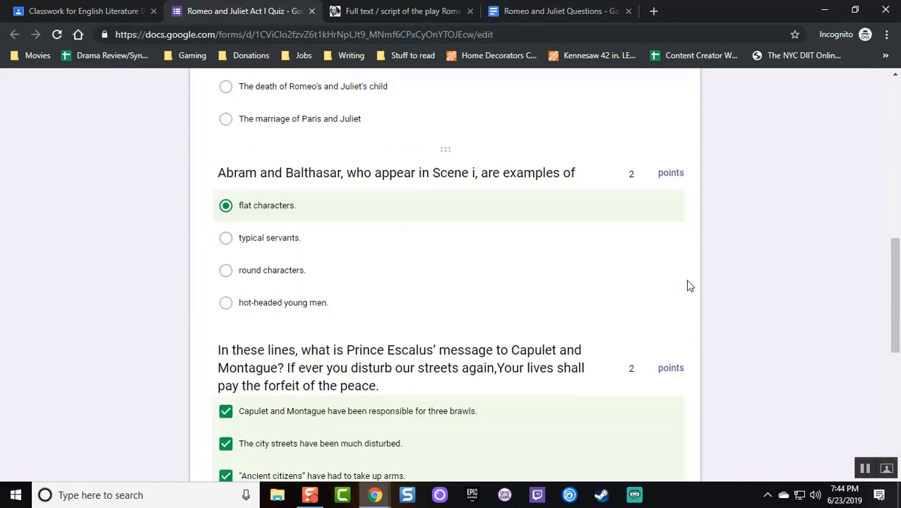
pyautogui.scroll(-20, 682, 187)
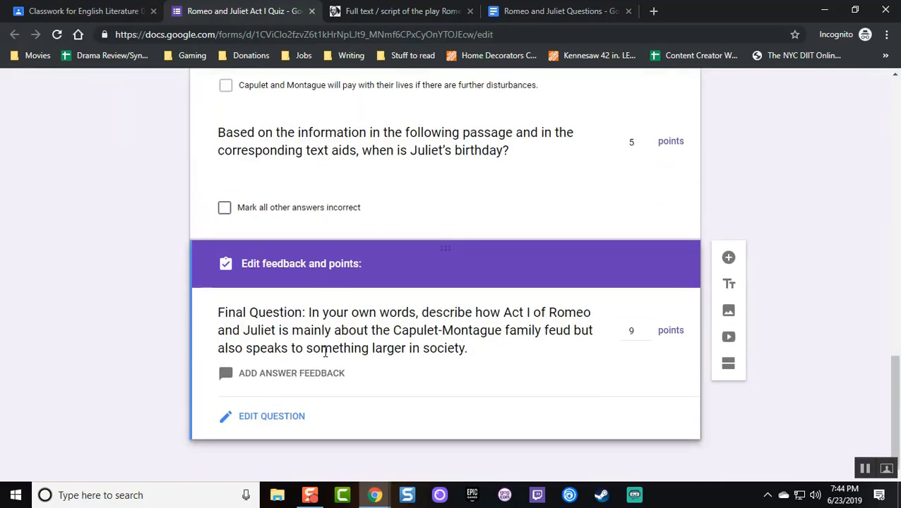
pyautogui.click(292, 422)
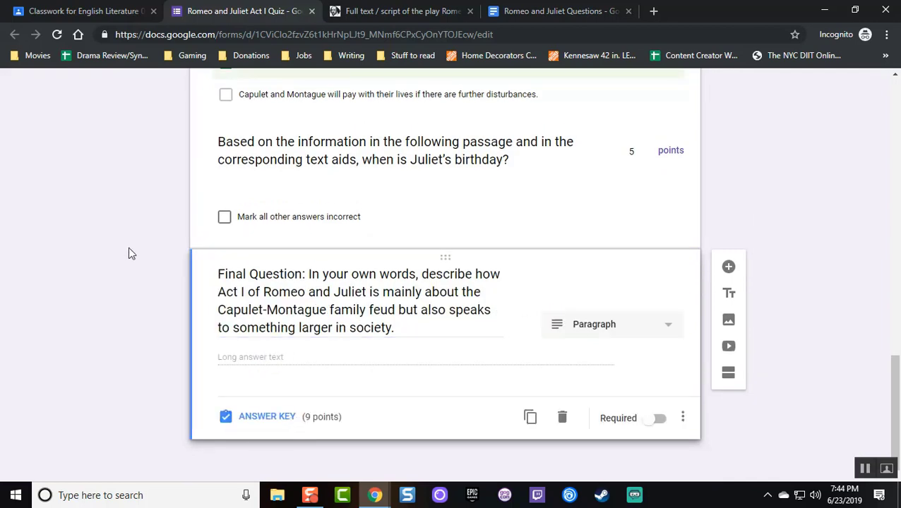
pyautogui.scroll(2, 142, 264)
pyautogui.scroll(20, 143, 269)
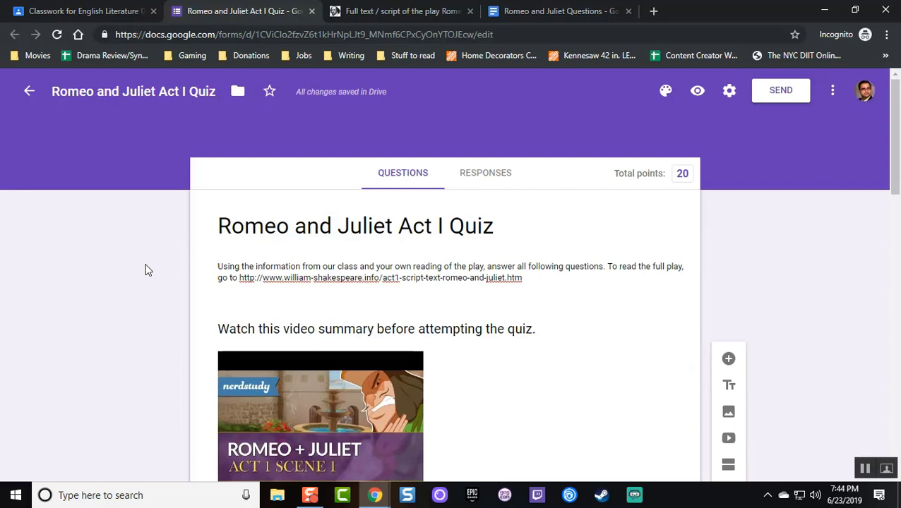
# Check the Responses tab shows no responses yet, then switch back to the Classroom assignment tab
pyautogui.click(480, 188)
pyautogui.click(419, 182)
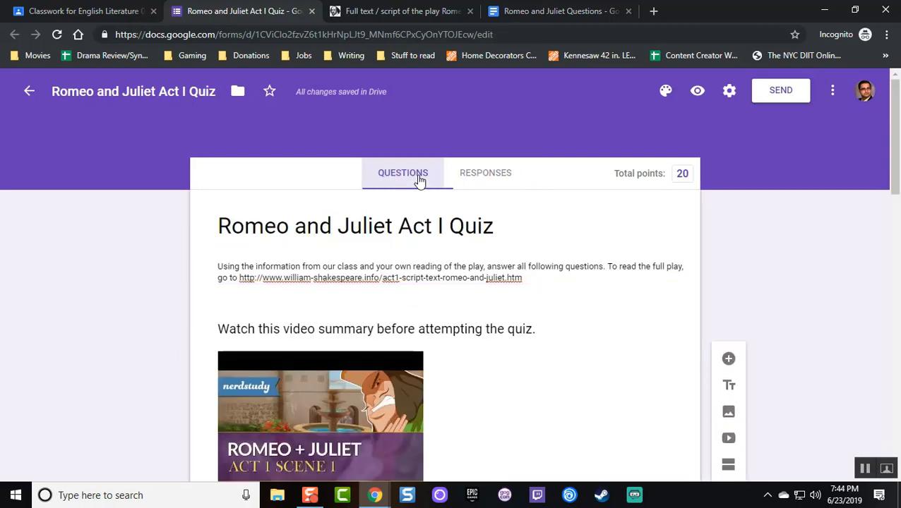
pyautogui.click(488, 179)
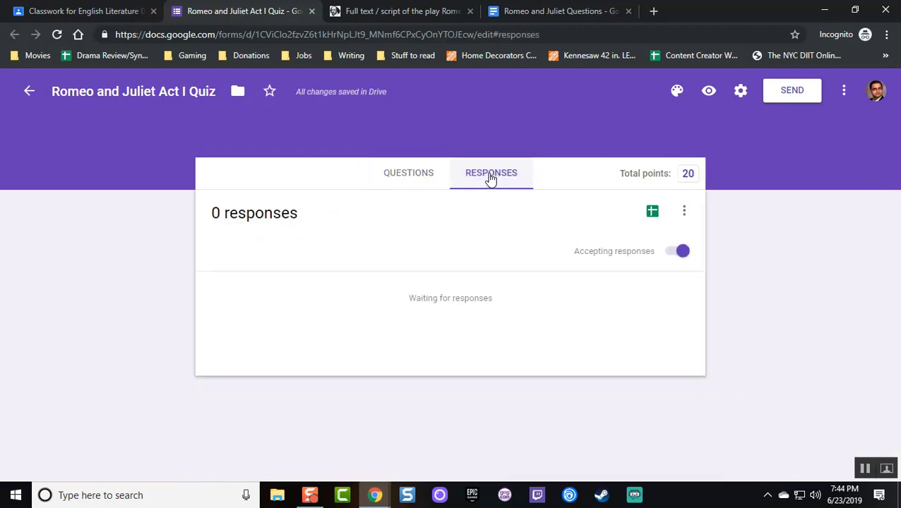
pyautogui.click(685, 214)
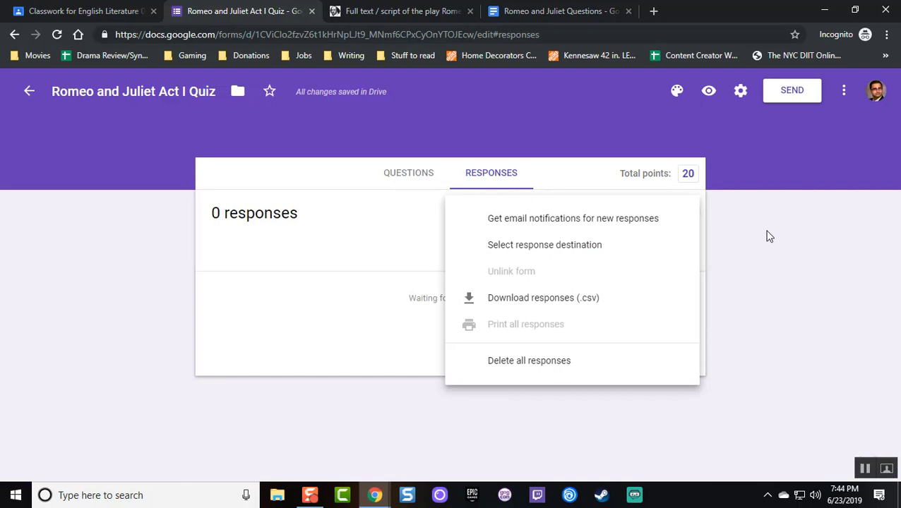
pyautogui.click(769, 236)
pyautogui.click(429, 183)
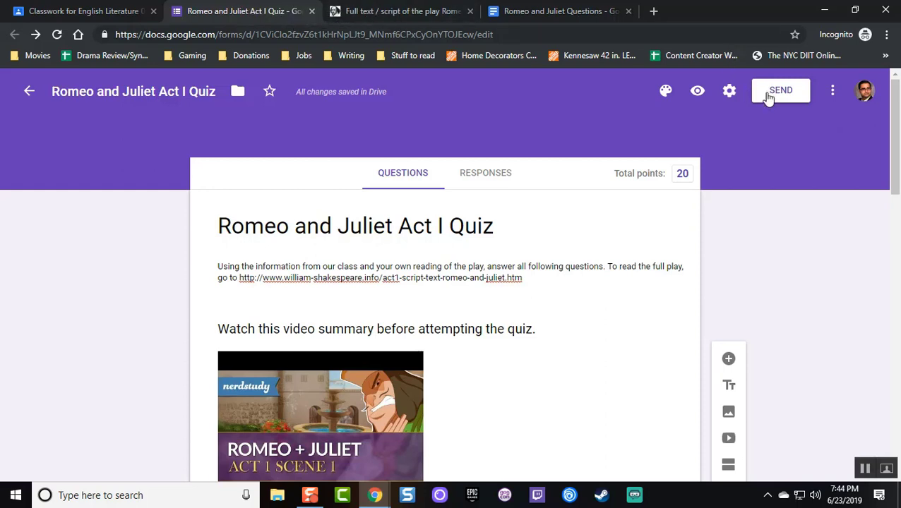
pyautogui.click(103, 8)
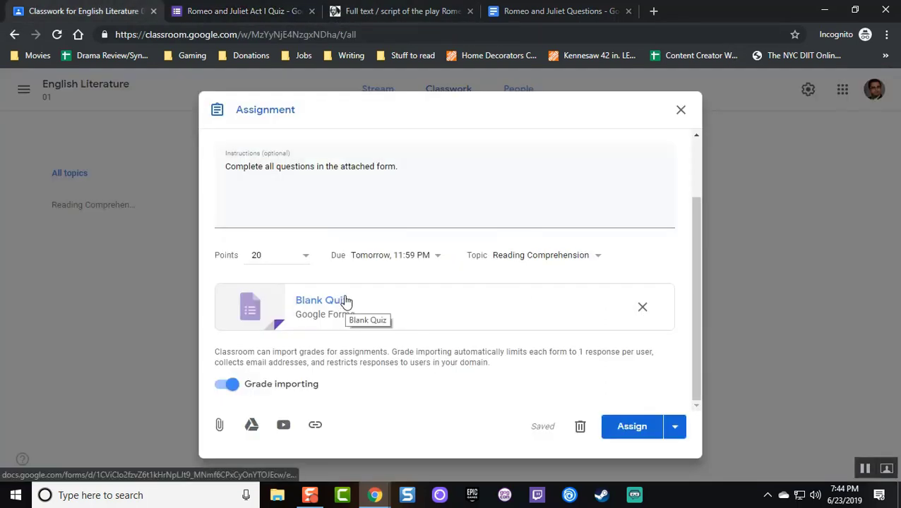
# Close the quiz form's tab and assign the Romeo and Juliet Act I Quiz to the class
pyautogui.click(311, 11)
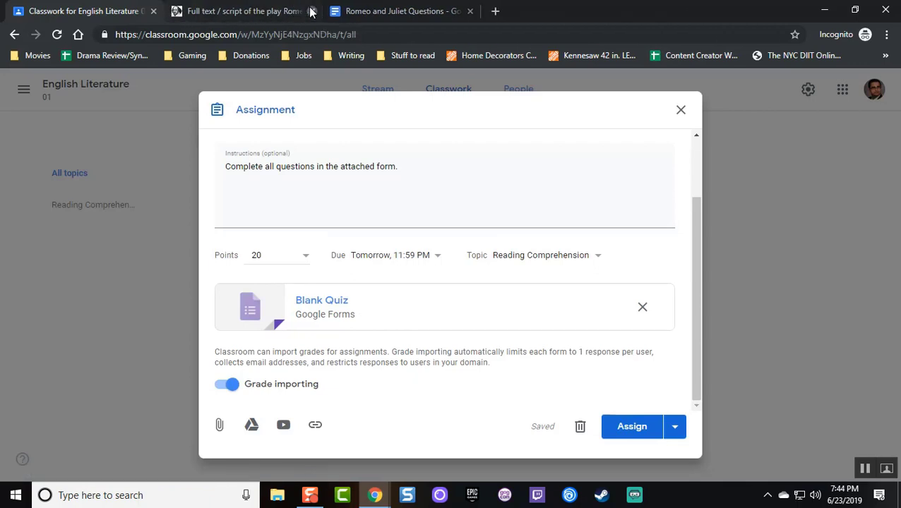
pyautogui.click(633, 427)
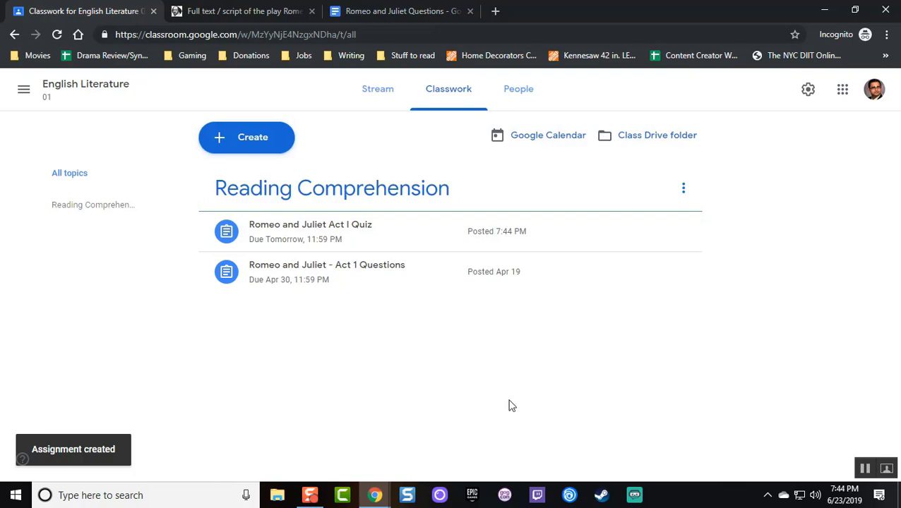
# Open a new incognito window and load the Google homepage
pyautogui.click(887, 34)
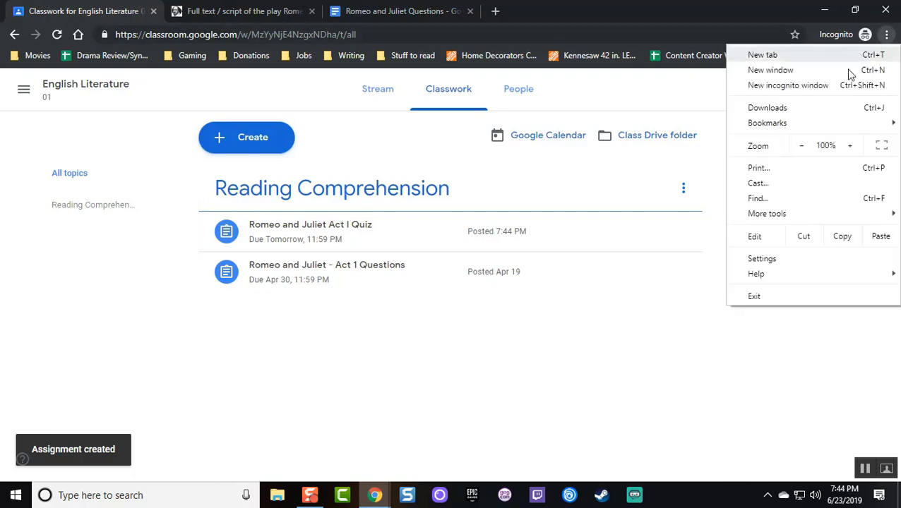
pyautogui.click(823, 83)
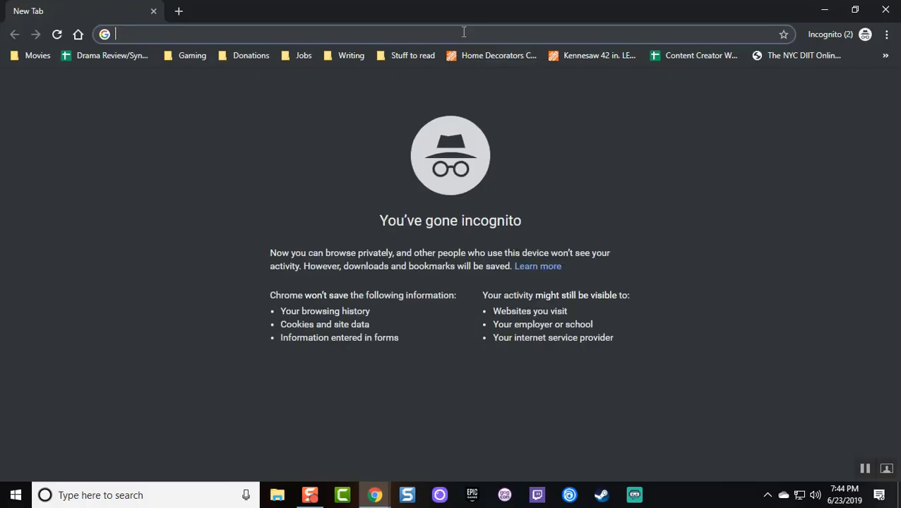
pyautogui.write('google.')
pyautogui.press('Return')
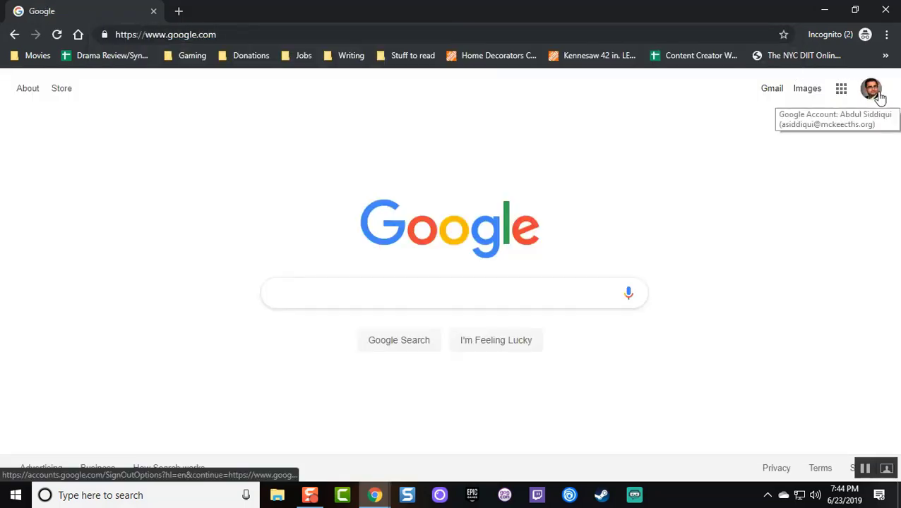
# Sign out of the teacher's Google account, backing out of removing it from the browser
pyautogui.click(873, 89)
pyautogui.click(856, 247)
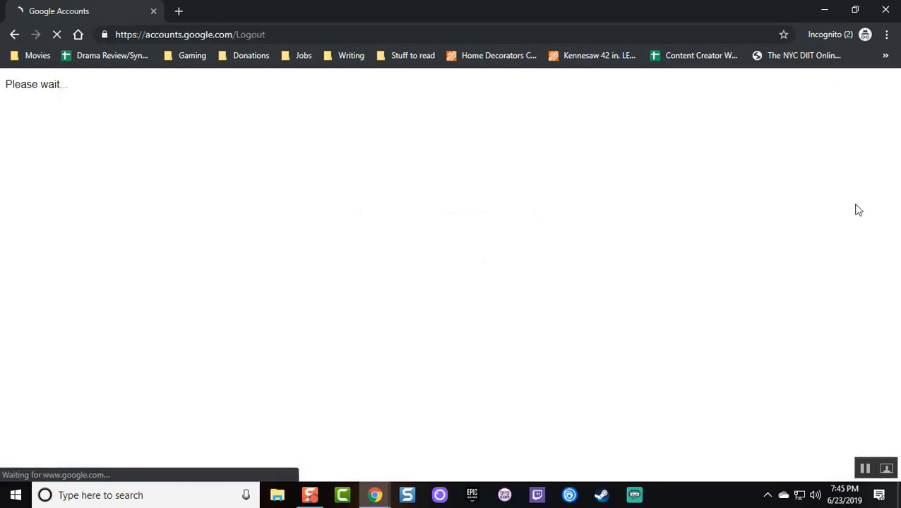
pyautogui.click(858, 96)
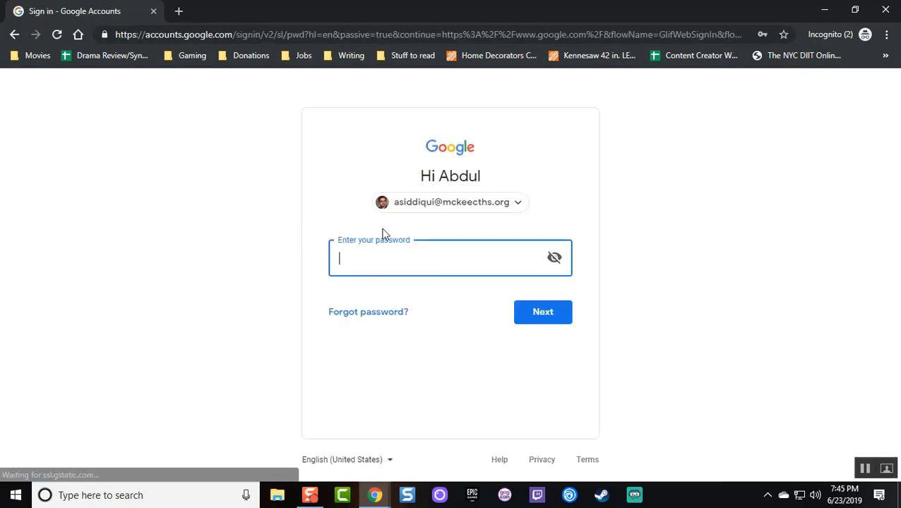
pyautogui.click(432, 202)
pyautogui.click(415, 293)
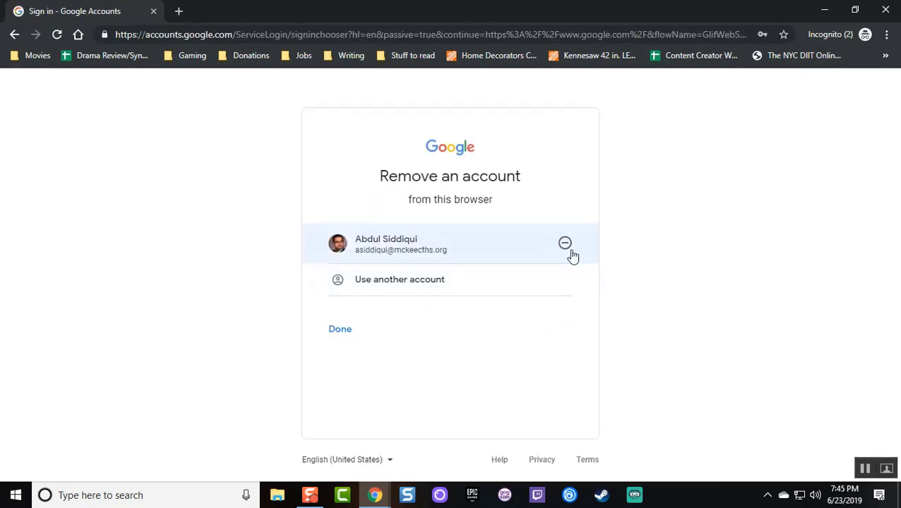
pyautogui.click(570, 247)
pyautogui.click(460, 328)
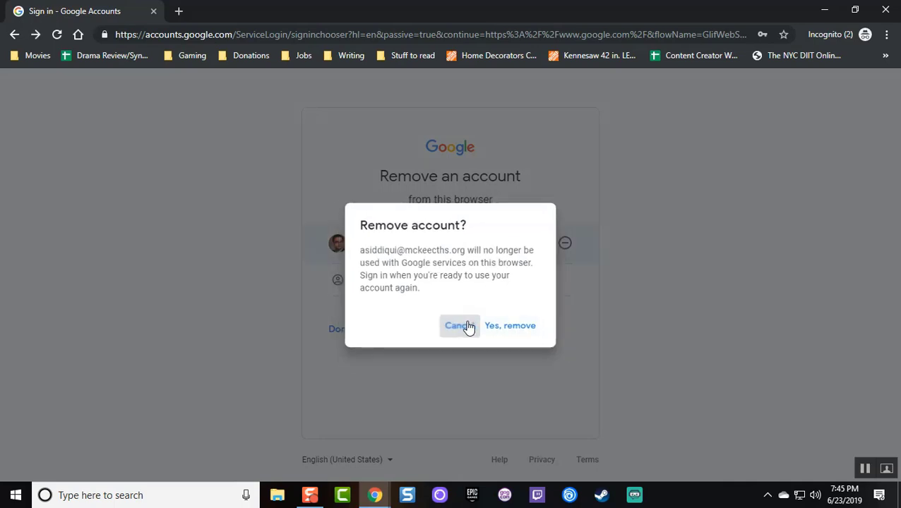
# Sign in with the sample student's email address and password
pyautogui.click(412, 286)
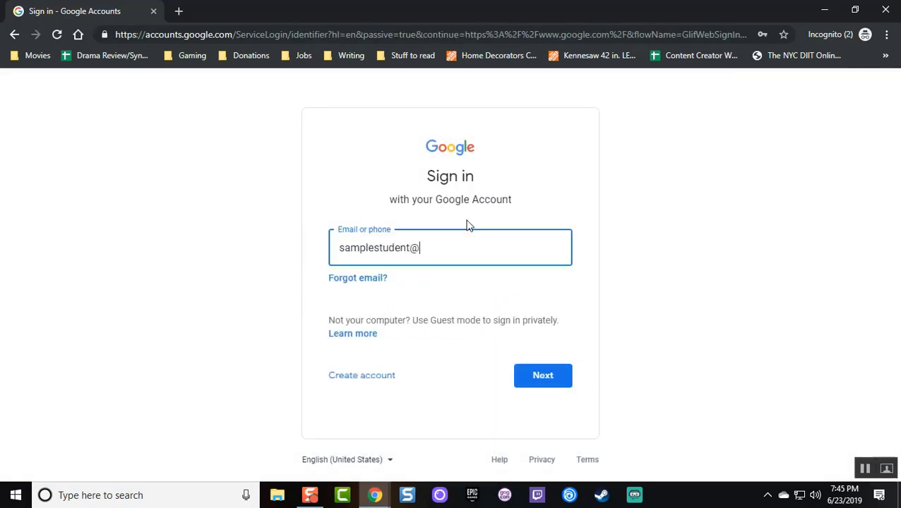
pyautogui.press('Return')
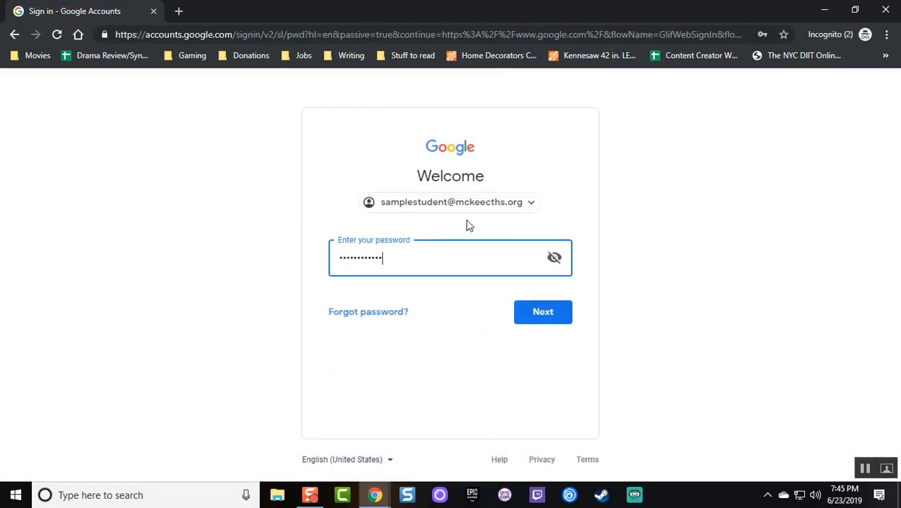
pyautogui.press('Return')
pyautogui.press('Return')
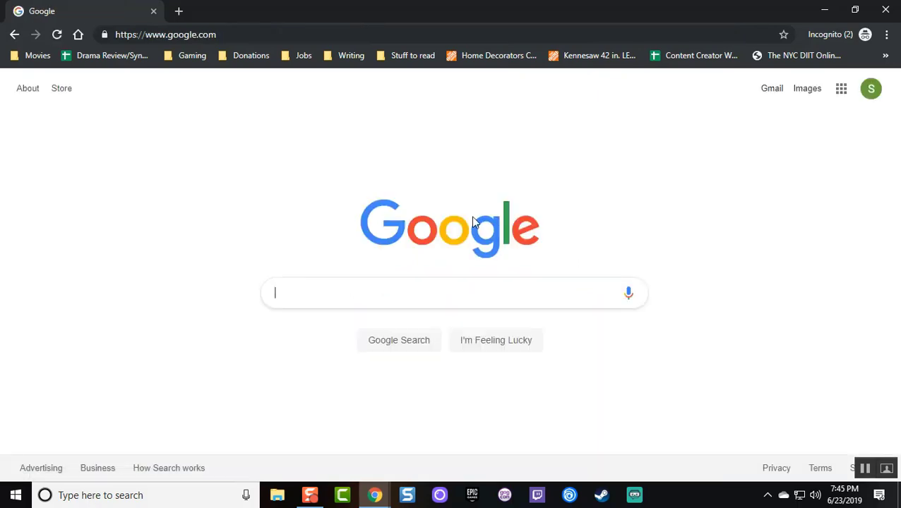
# Go to Classroom's English Literature class and open the Romeo and Juliet Act I Quiz assignment, dismissing tips
pyautogui.click(840, 98)
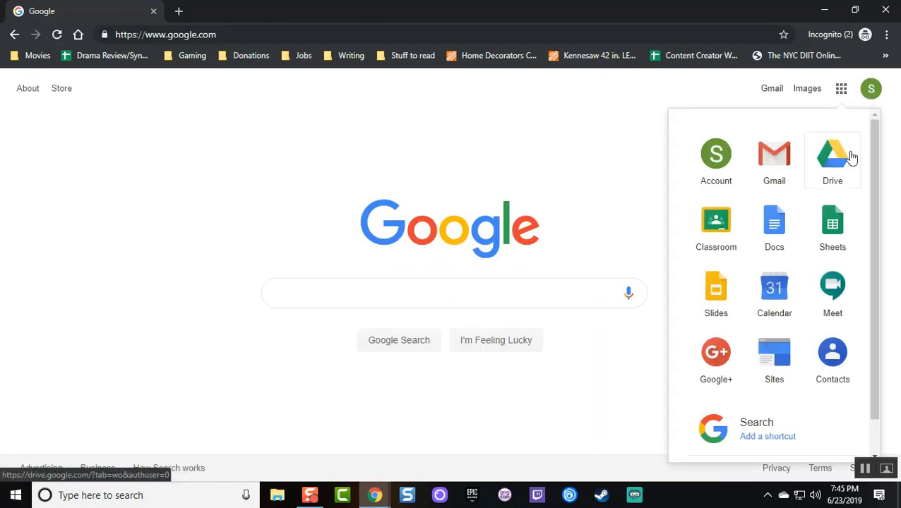
pyautogui.click(716, 225)
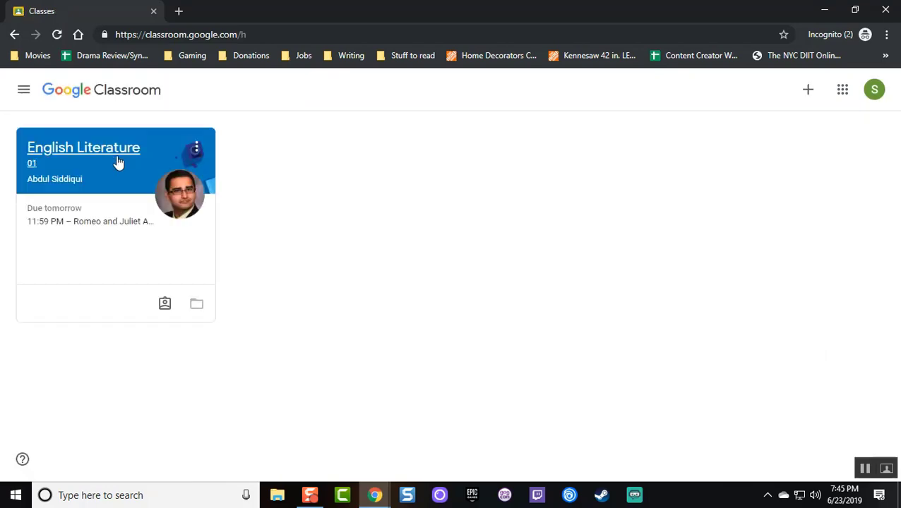
pyautogui.click(111, 156)
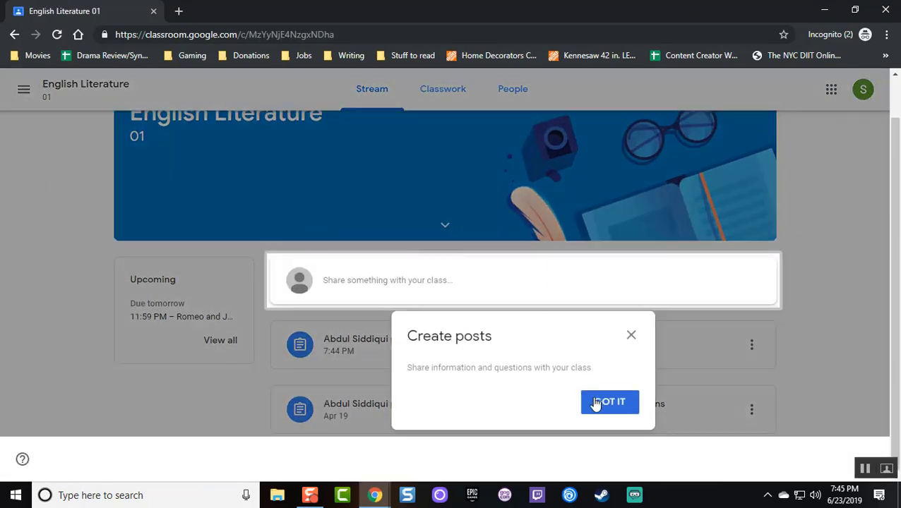
pyautogui.click(596, 403)
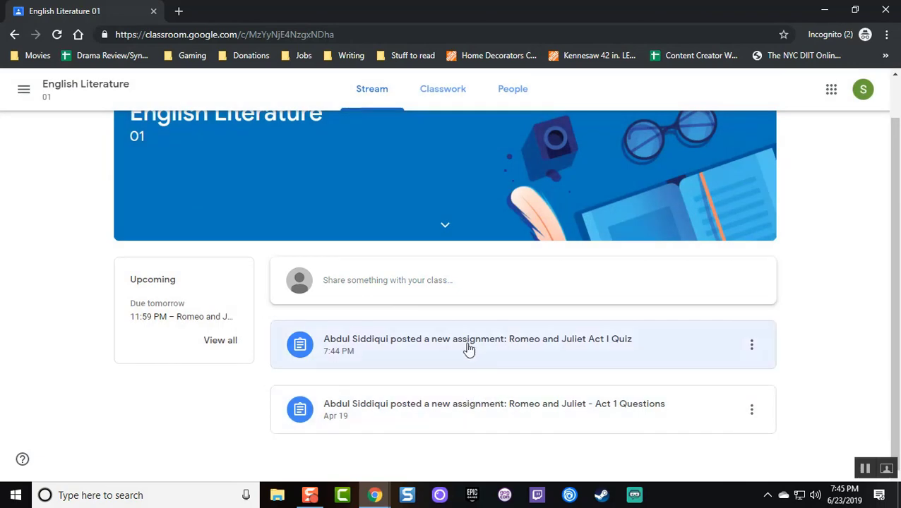
pyautogui.click(467, 344)
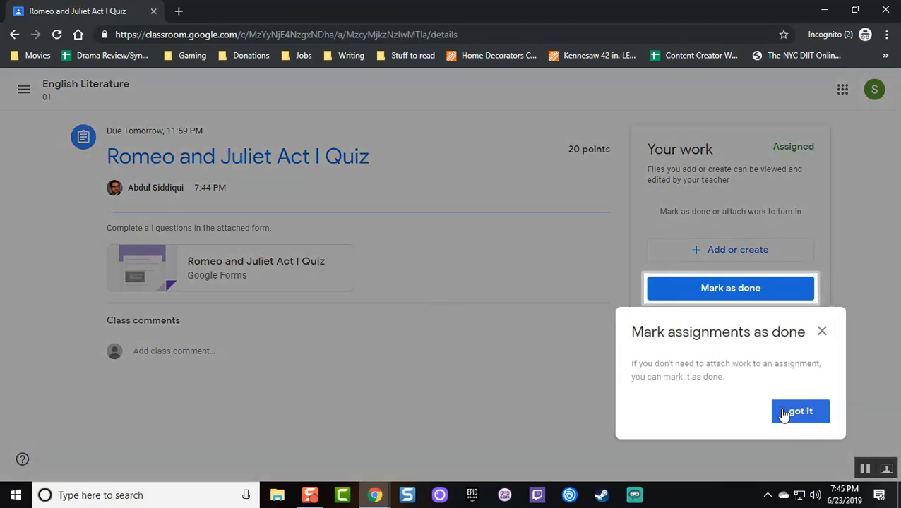
pyautogui.click(783, 414)
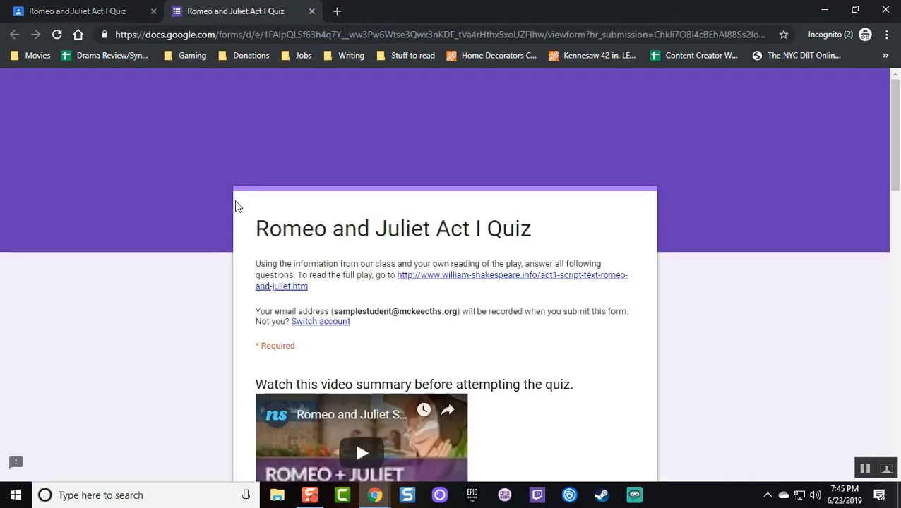
# Play the form's video summary, then mute and pause it
pyautogui.scroll(-1, 240, 210)
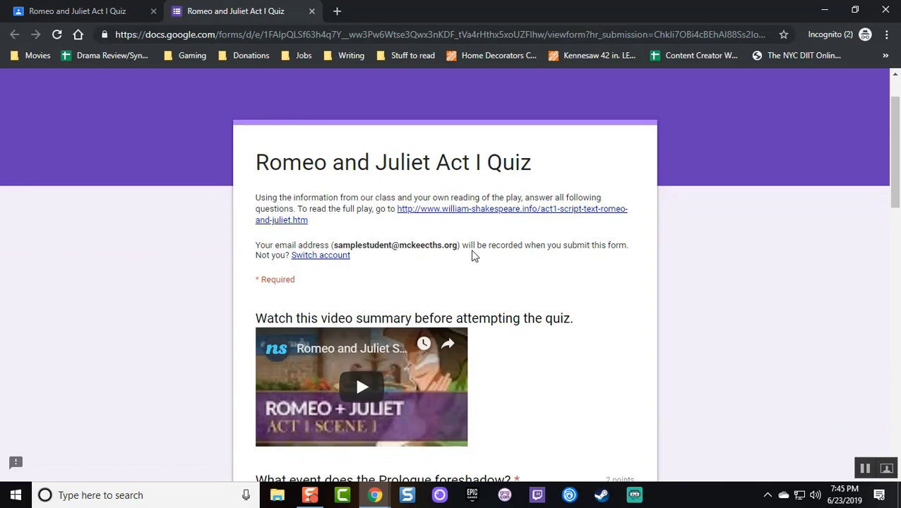
pyautogui.scroll(-2, 474, 257)
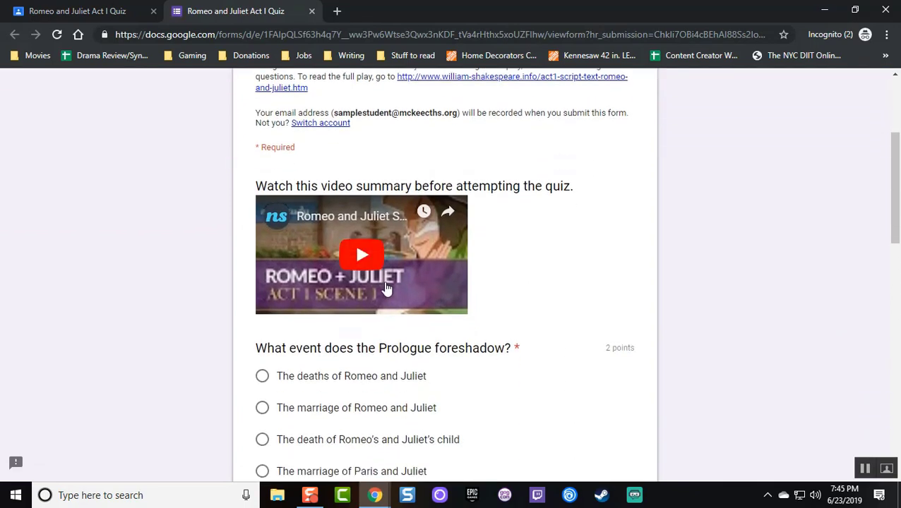
pyautogui.scroll(1, 382, 283)
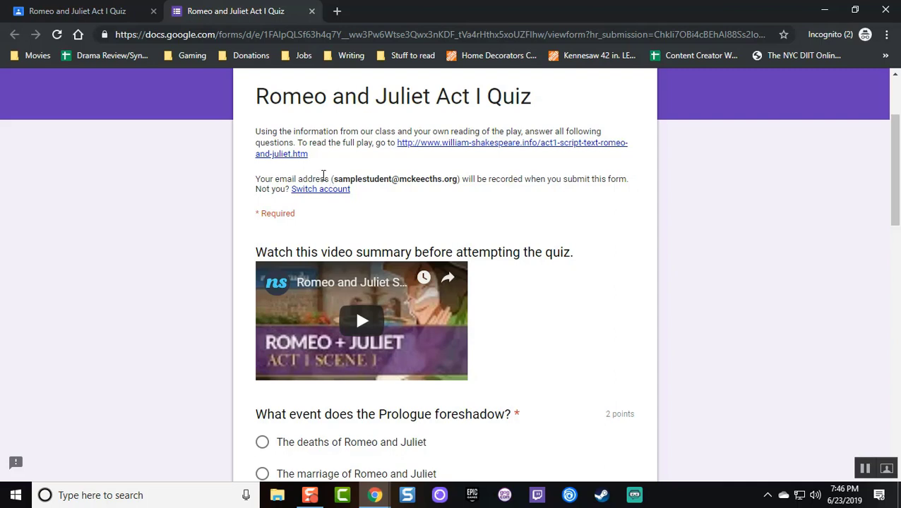
pyautogui.scroll(-2, 443, 233)
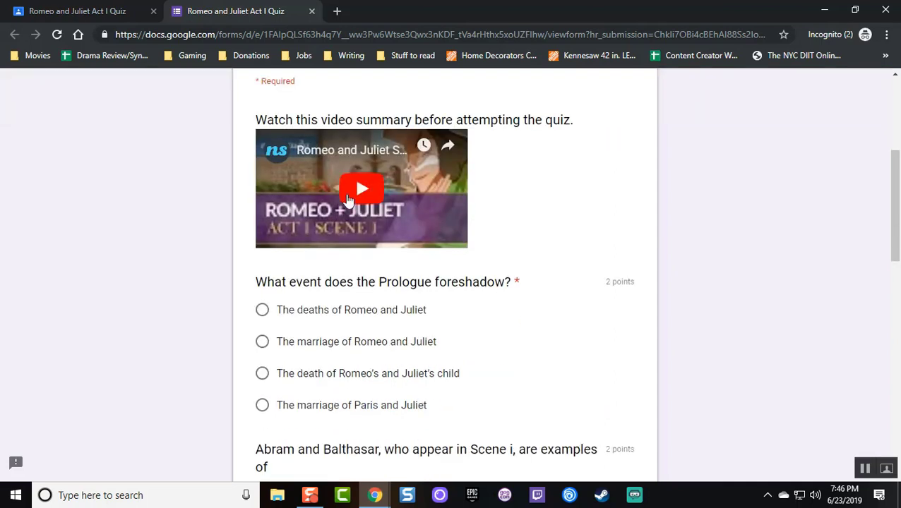
pyautogui.click(360, 189)
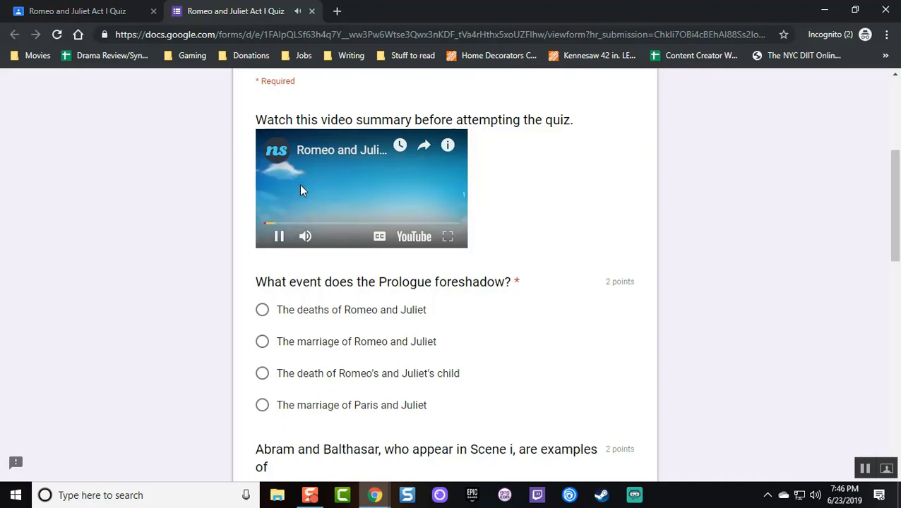
pyautogui.click(314, 241)
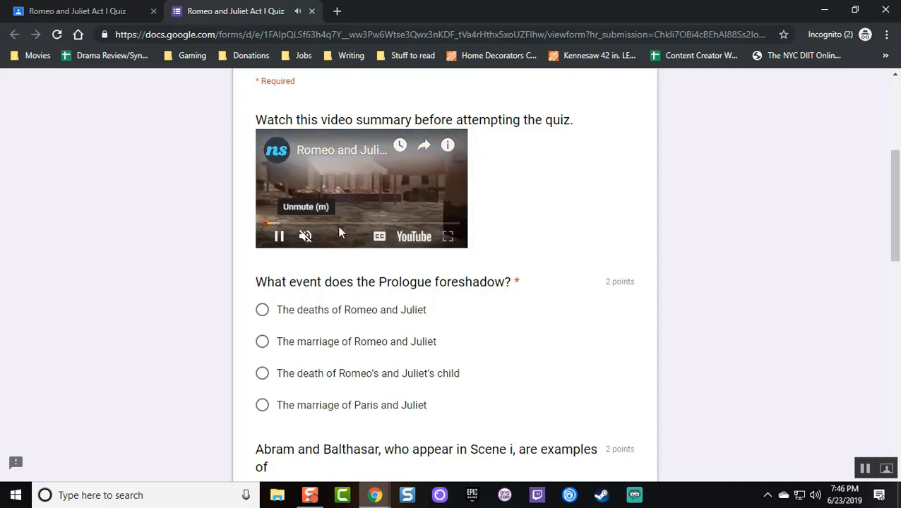
pyautogui.click(399, 198)
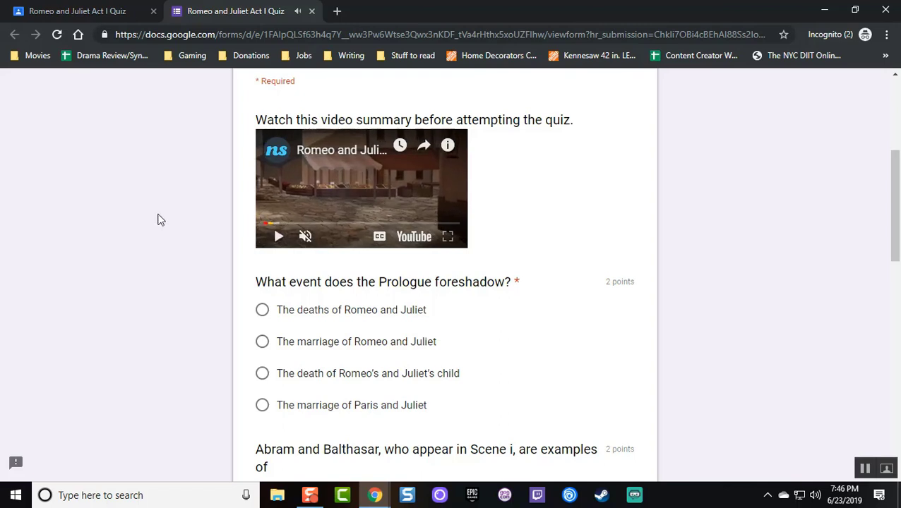
# Answer the Prologue question with 'The deaths of Romeo and Juliet'
pyautogui.scroll(-2, 166, 212)
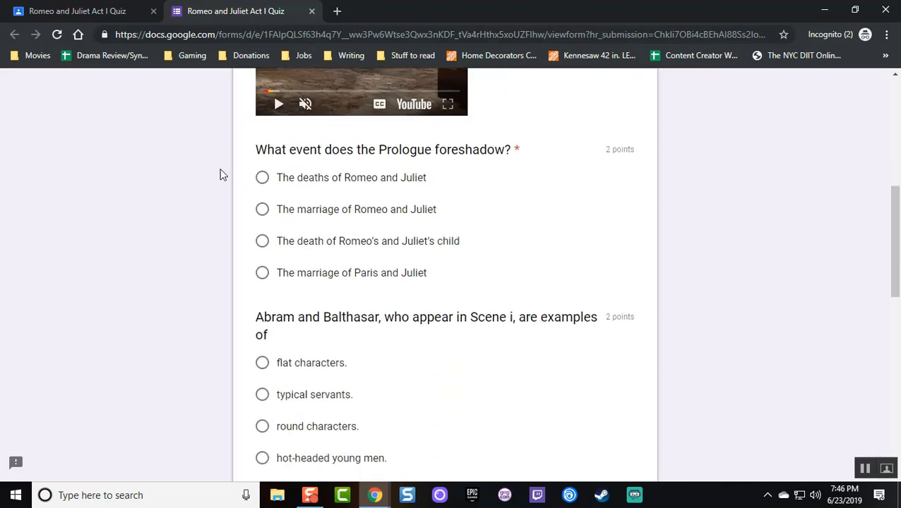
pyautogui.click(296, 183)
pyautogui.scroll(4, 410, 212)
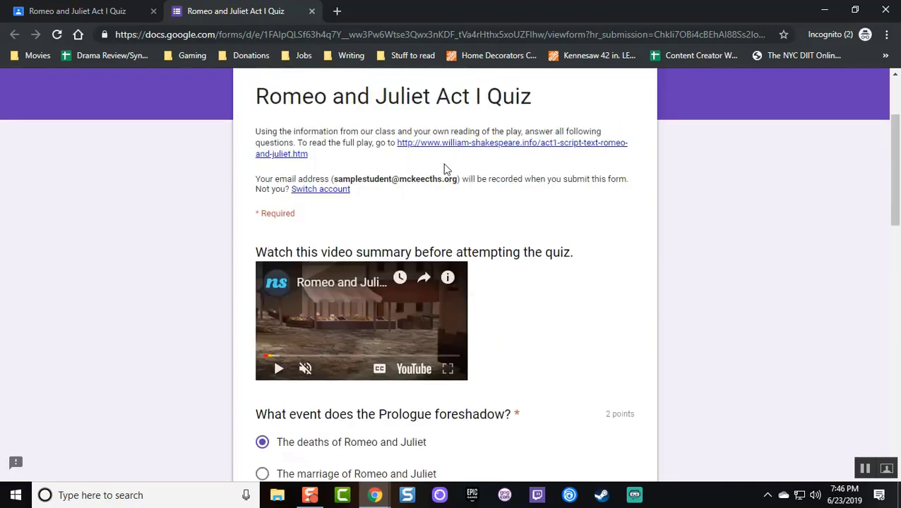
# Open the full Act I play script, skim through it, and return to the quiz form tab
pyautogui.click(436, 152)
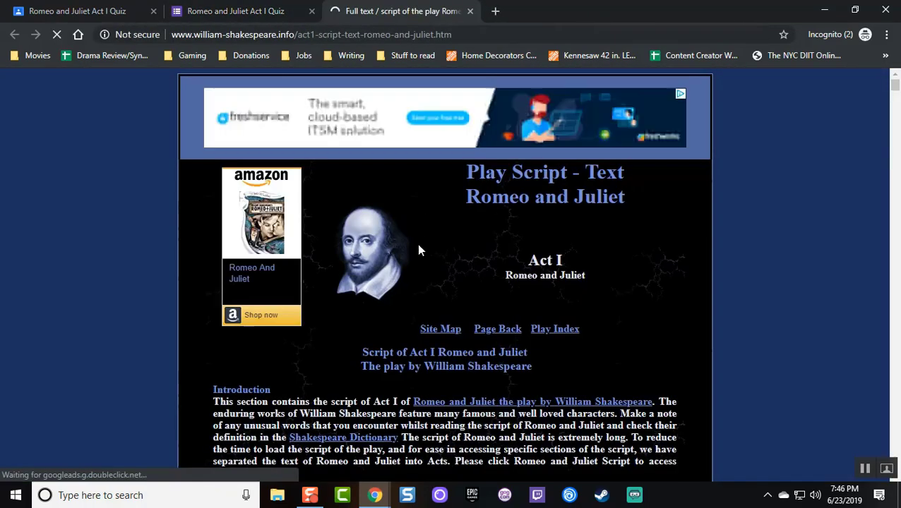
pyautogui.scroll(-7, 418, 249)
pyautogui.scroll(-6, 418, 248)
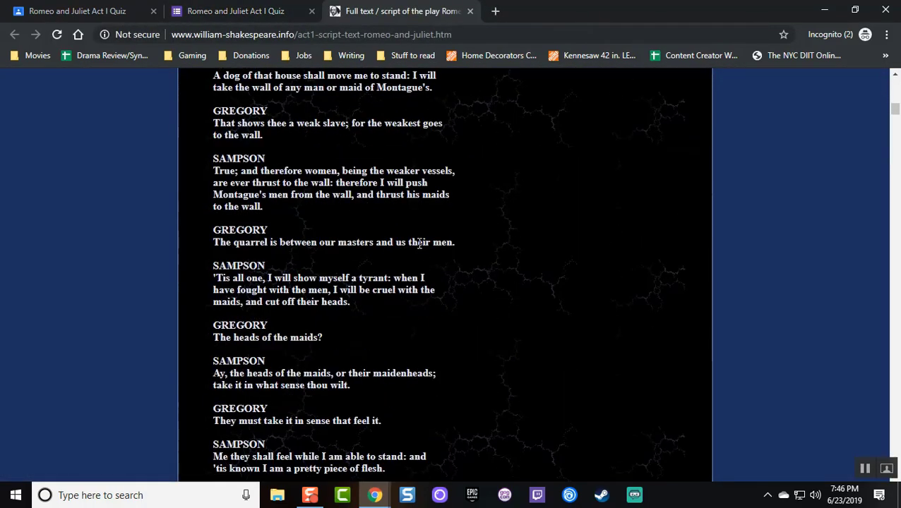
pyautogui.click(261, 10)
pyautogui.scroll(-4, 209, 214)
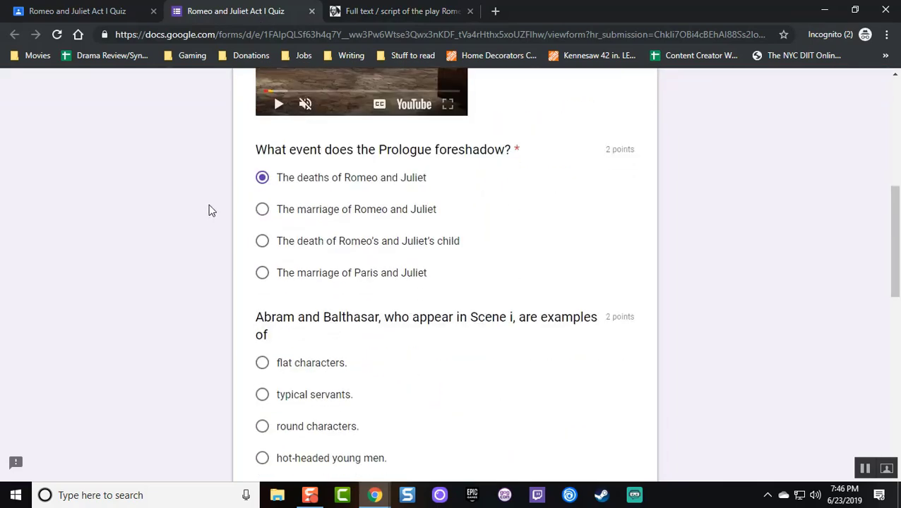
# Choose 'flat characters', tick the three-brawls and disturbed-streets options, and answer the birthday question 'Who knows?'
pyautogui.scroll(-1, 209, 210)
pyautogui.click(311, 300)
pyautogui.scroll(-4, 215, 219)
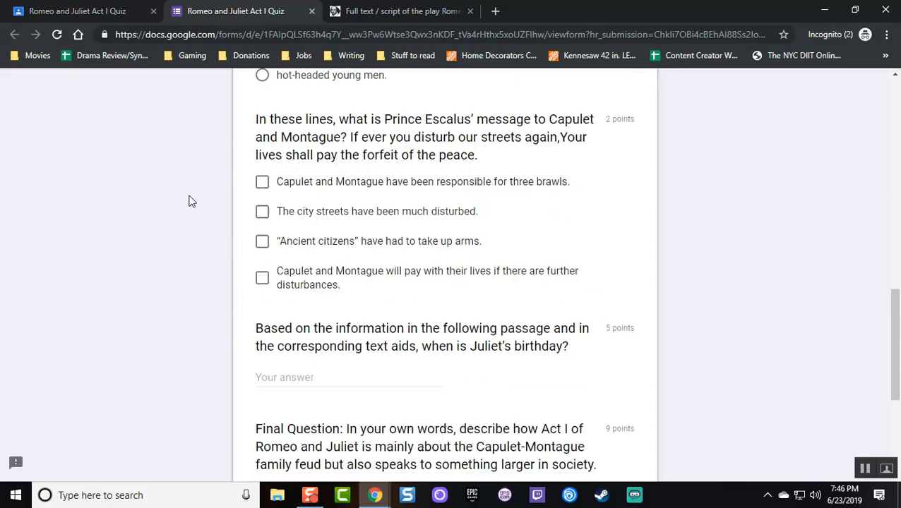
pyautogui.click(312, 173)
pyautogui.click(314, 199)
pyautogui.scroll(-2, 205, 194)
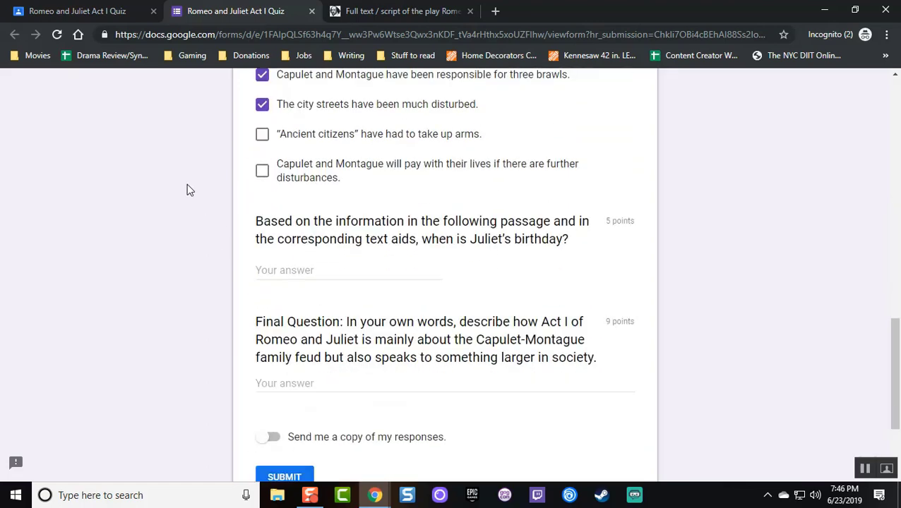
pyautogui.scroll(-1, 187, 190)
pyautogui.click(320, 231)
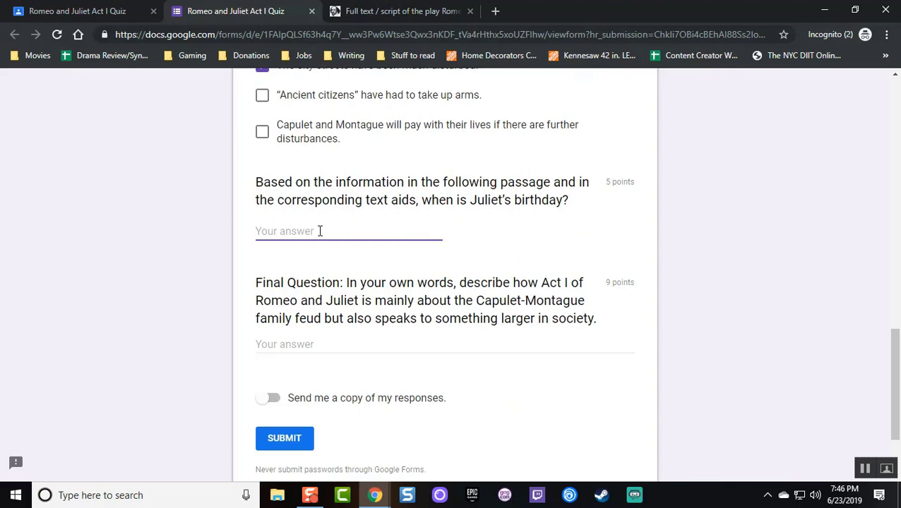
pyautogui.write('Who knows?')
# Write the final paragraph on endless feuds representing political tensions, correcting 'fueds' to 'feuds'
pyautogui.click(321, 343)
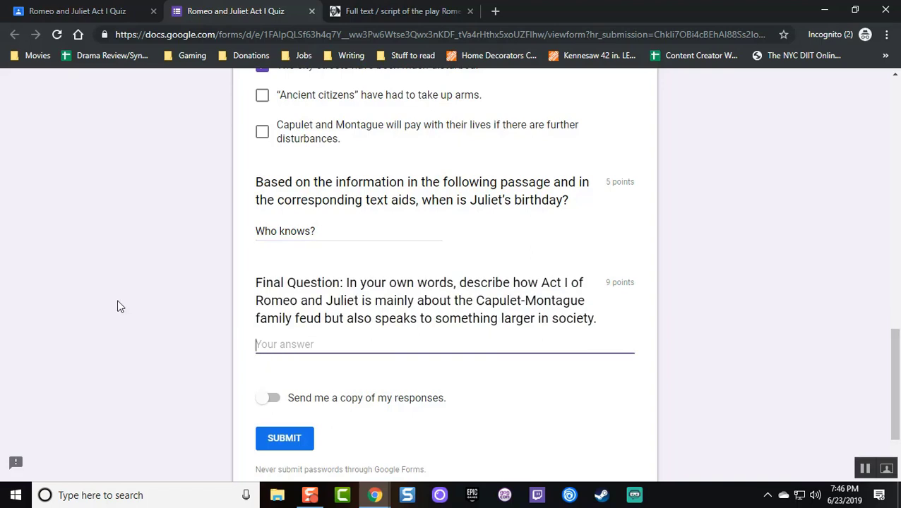
pyautogui.write('The story speaks')
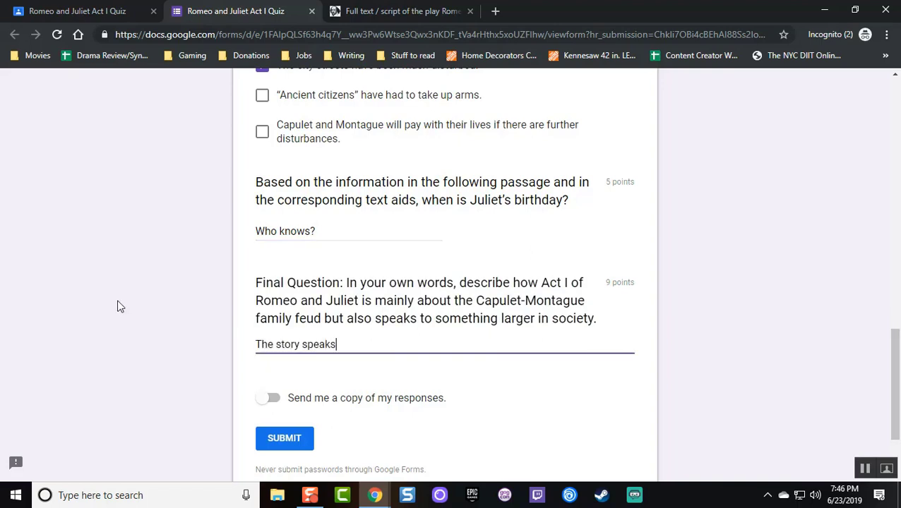
pyautogui.write(' to how the students are going')
pyautogui.press('BackSpace')
pyautogui.press('BackSpace')
pyautogui.press('BackSpace')
pyautogui.press('BackSpace')
pyautogui.press('BackSpace')
pyautogui.press('BackSpace')
pyautogui.press('BackSpace')
pyautogui.press('BackSpace')
pyautogui.press('BackSpace')
pyautogui.press('BackSpace')
pyautogui.press('BackSpace')
pyautogui.press('BackSpace')
pyautogui.press('BackSpace')
pyautogui.press('BackSpace')
pyautogui.press('BackSpace')
pyautogui.press('BackSpace')
pyautogui.press('BackSpace')
pyautogui.press('BackSpace')
pyautogui.write('endless fg')
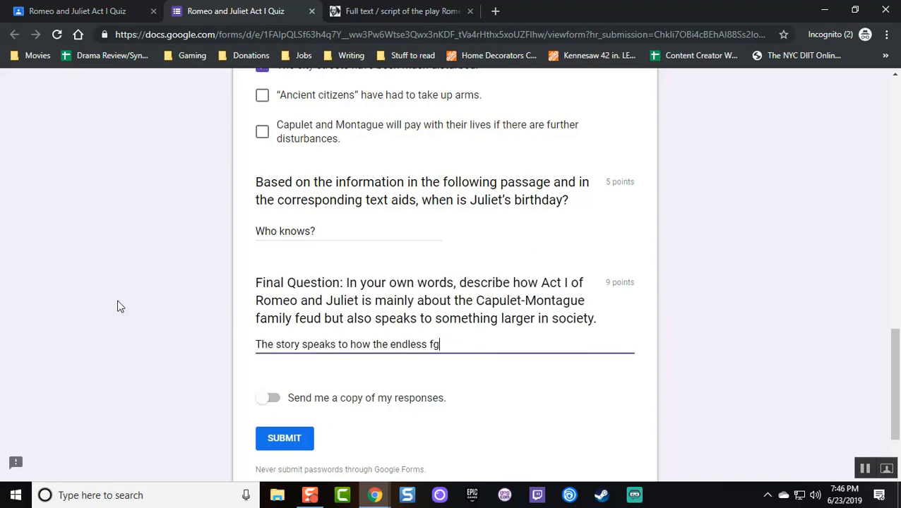
pyautogui.press('BackSpace')
pyautogui.write('ueds represent')
pyautogui.rightClick(429, 342)
pyautogui.click(452, 166)
pyautogui.write('political tensions bet')
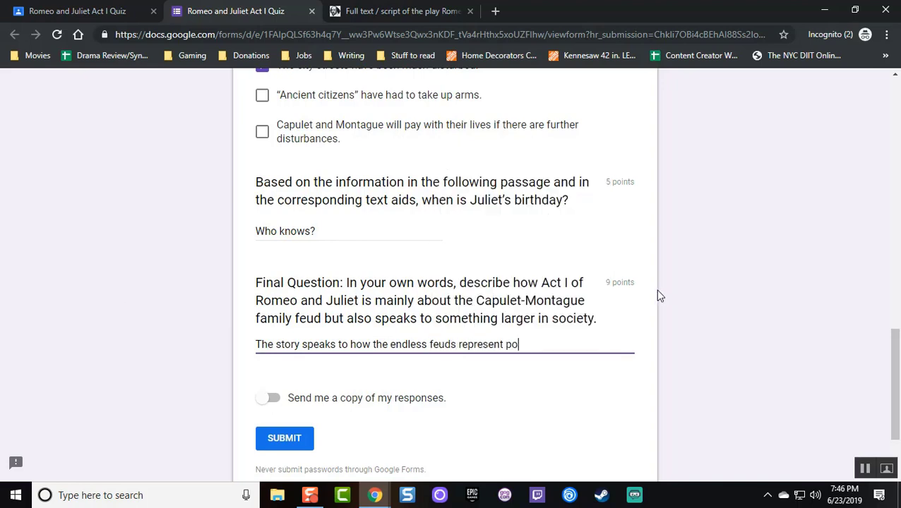
pyautogui.write('des that never cease acro')
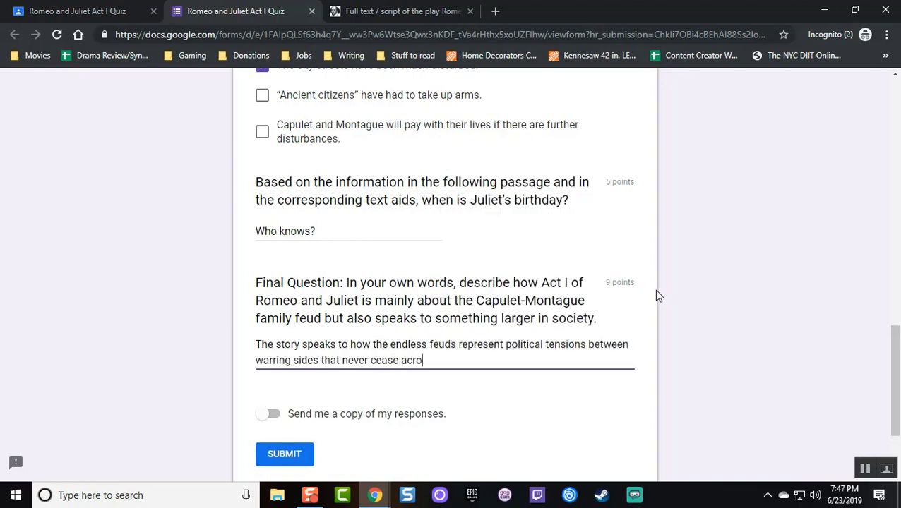
pyautogui.write('ss generations. Examples in the text include Act I, w')
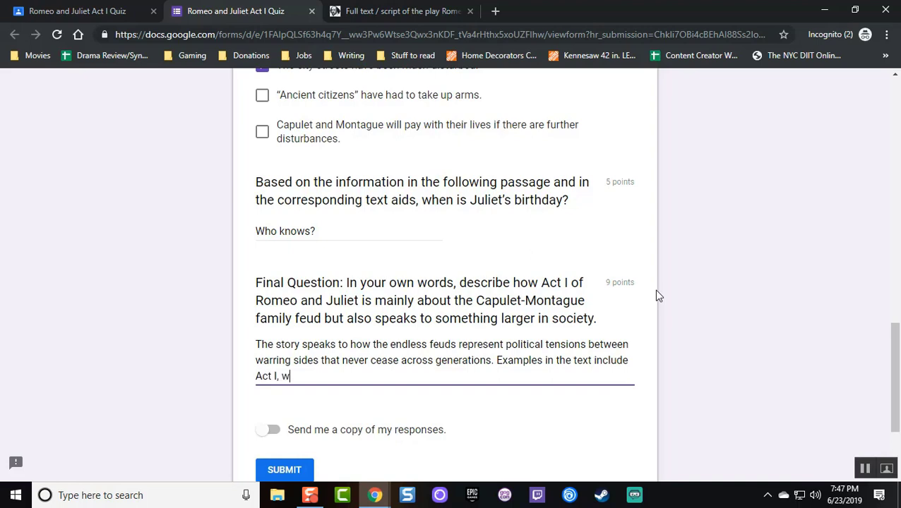
pyautogui.write('here we see the Capulets and Montagues start fights')
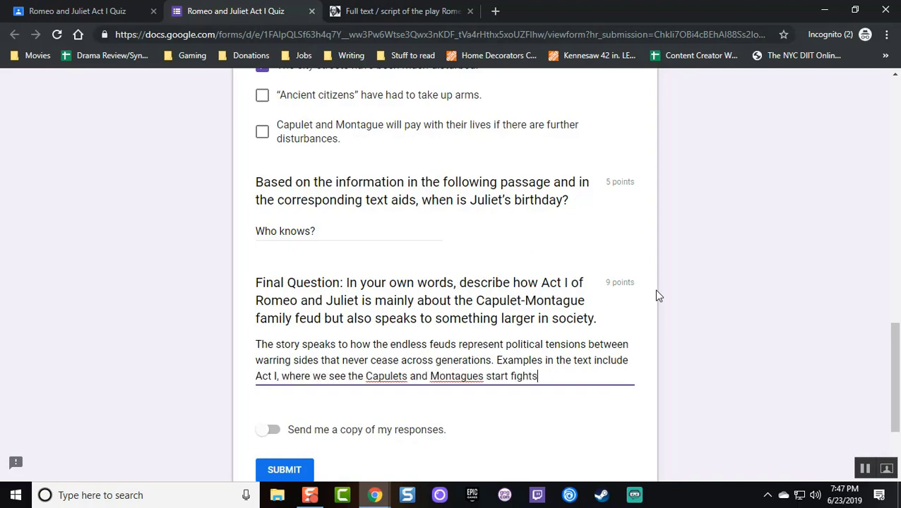
pyautogui.write(' in the street for no reason. The political allegory could not be clearer.')
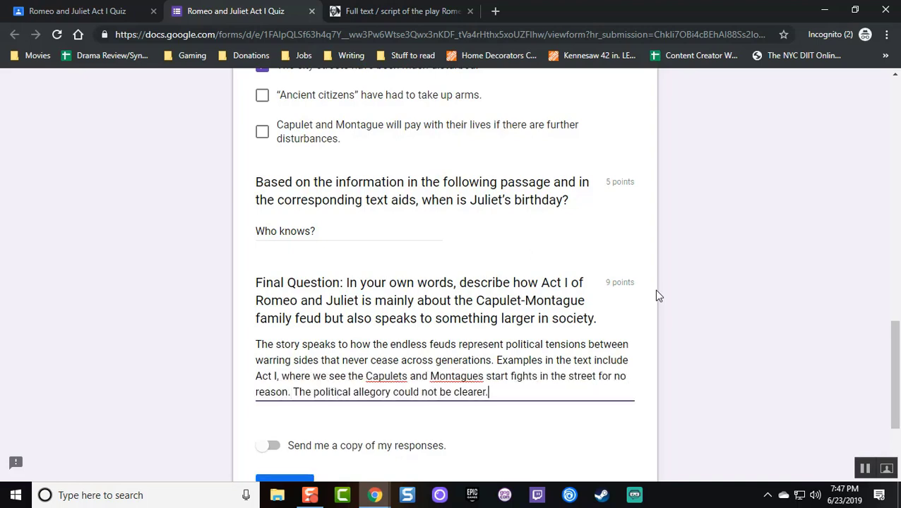
pyautogui.scroll(-1, 530, 243)
pyautogui.scroll(-3, 530, 243)
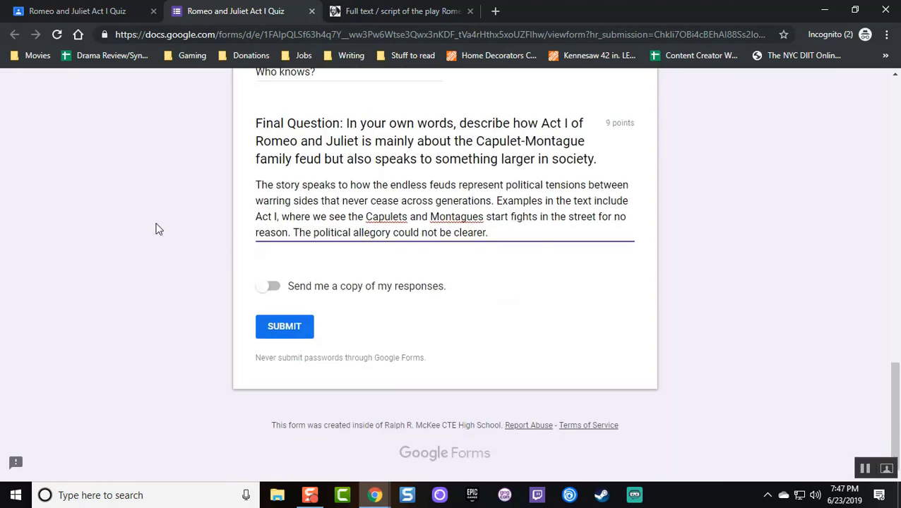
# Submit the quiz, review the 4/20 score and graded answers, and close the score tab
pyautogui.click(291, 319)
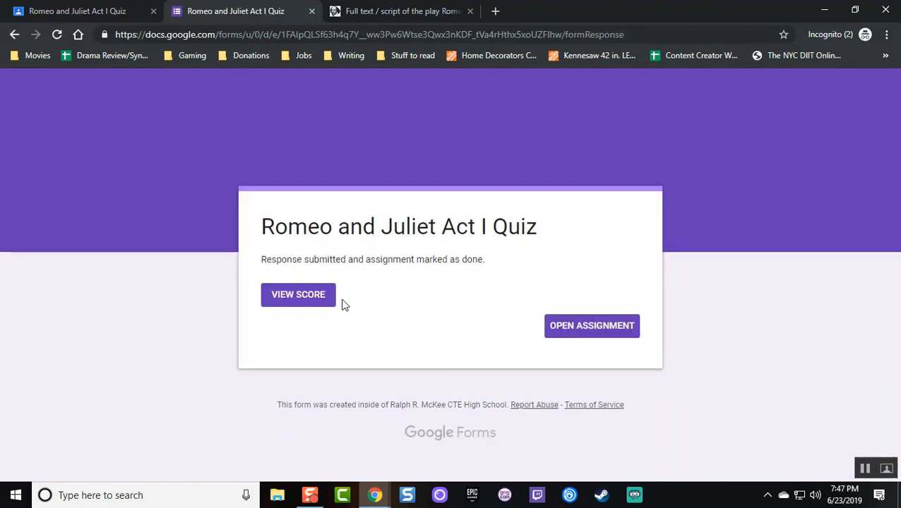
pyautogui.click(325, 299)
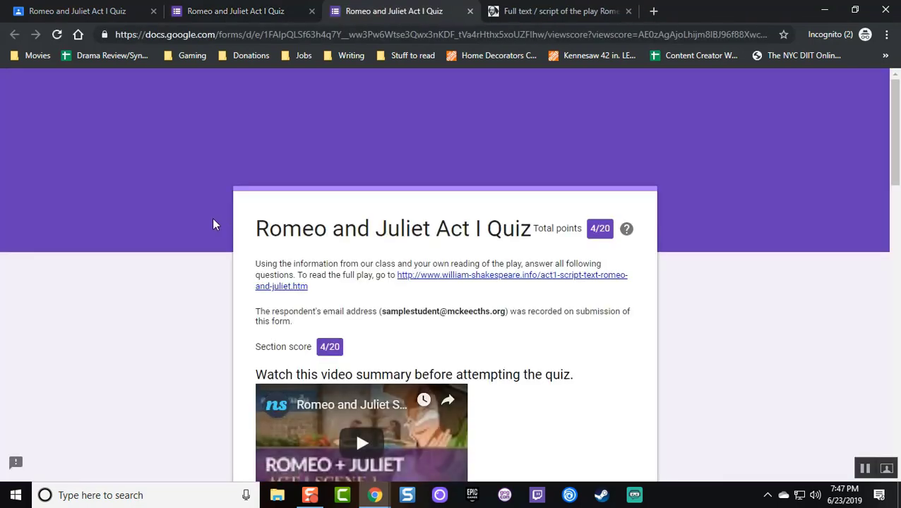
pyautogui.scroll(-1, 247, 219)
pyautogui.scroll(-4, 246, 219)
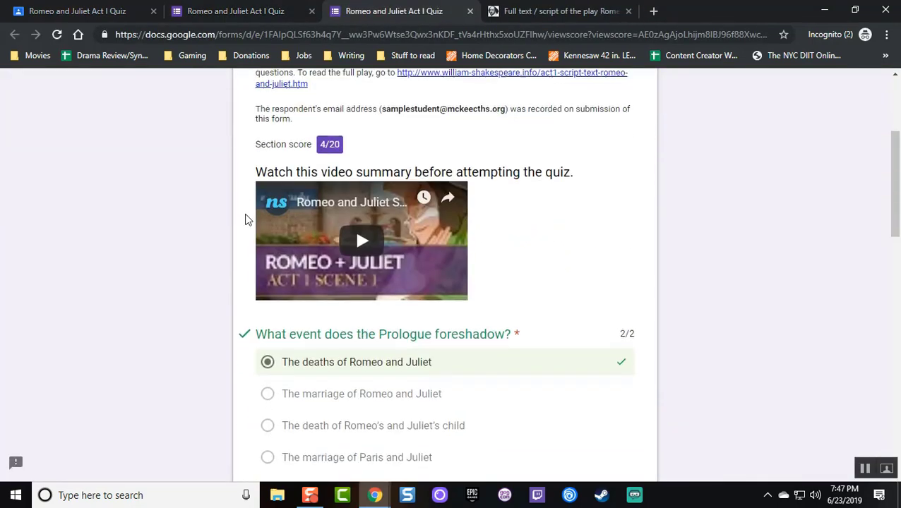
pyautogui.scroll(-1, 247, 212)
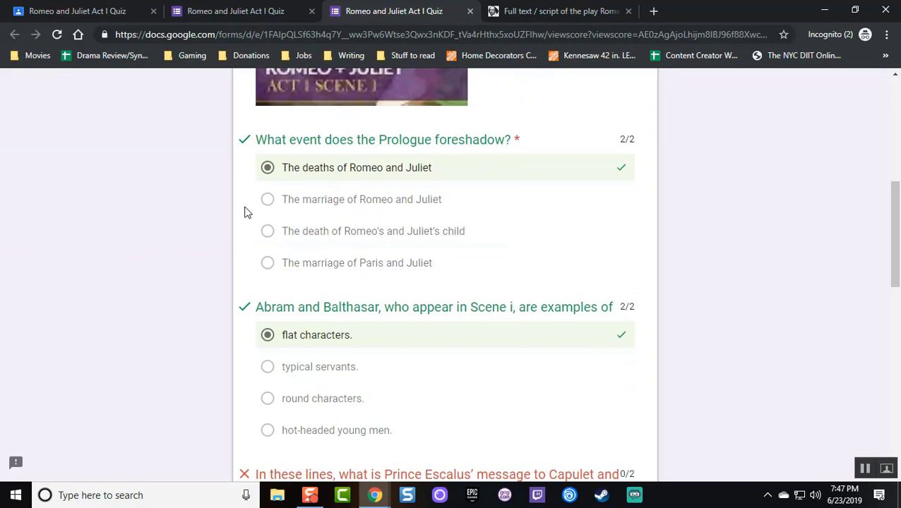
pyautogui.scroll(-4, 247, 213)
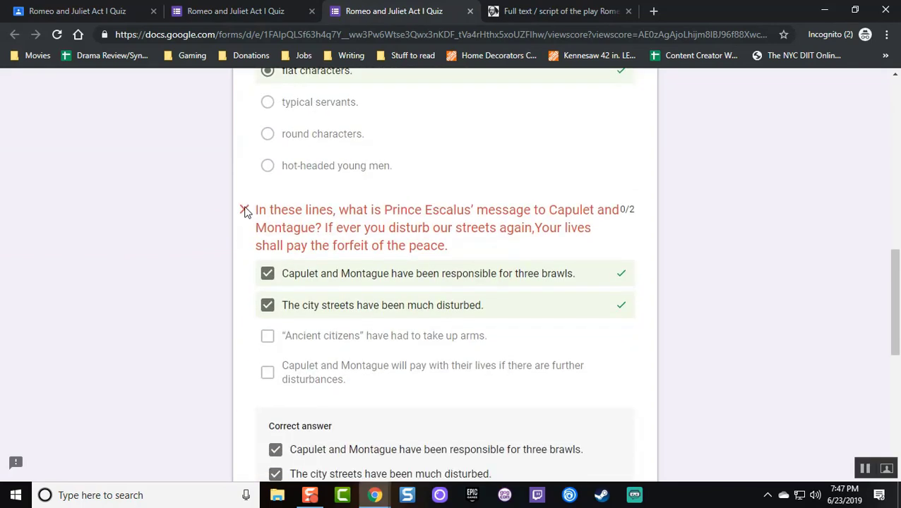
pyautogui.scroll(-2, 382, 332)
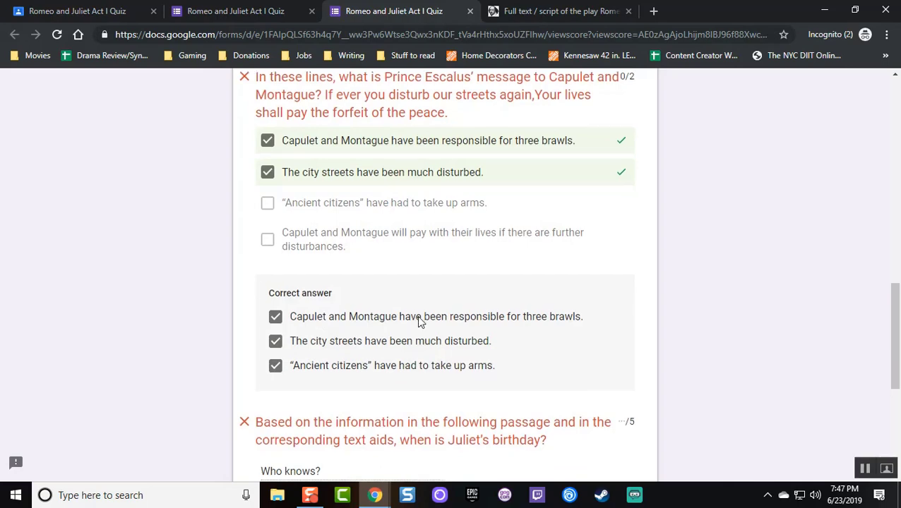
pyautogui.scroll(-3, 415, 326)
pyautogui.scroll(-2, 359, 290)
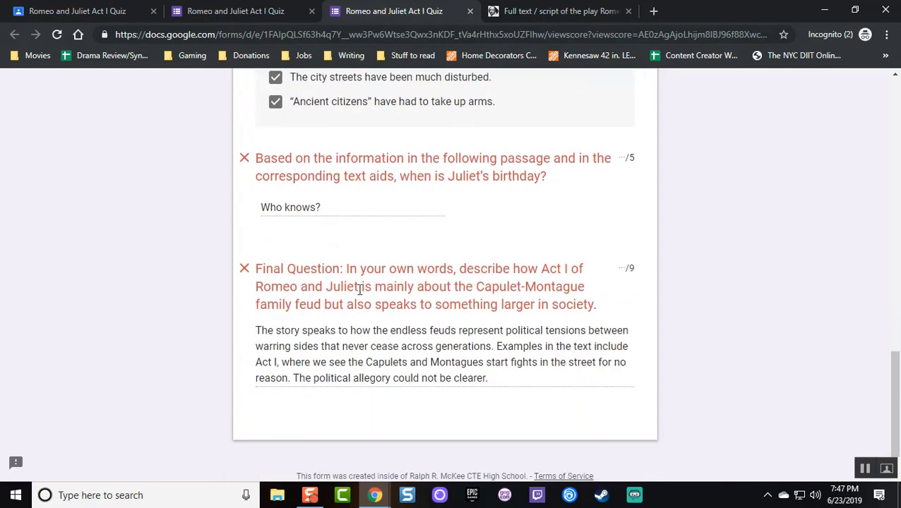
pyautogui.scroll(2, 358, 318)
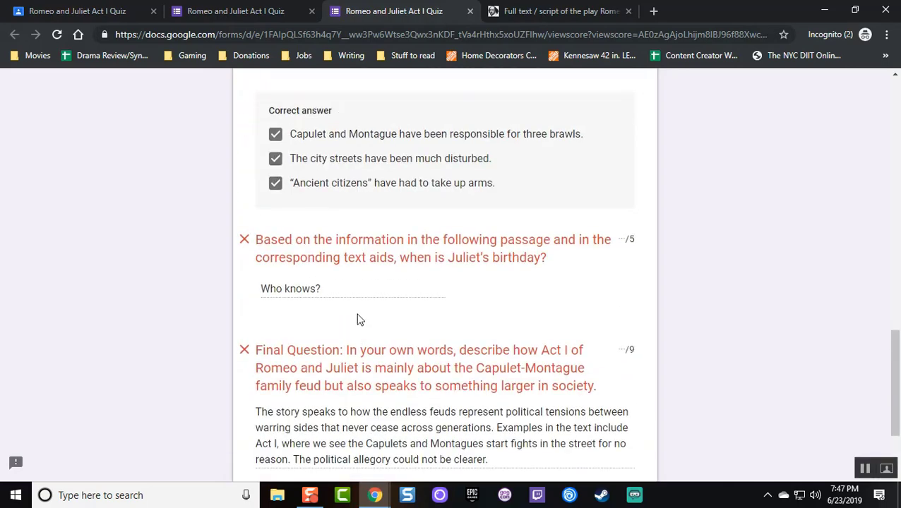
pyautogui.scroll(-1, 332, 289)
pyautogui.scroll(1, 334, 300)
pyautogui.scroll(15, 318, 312)
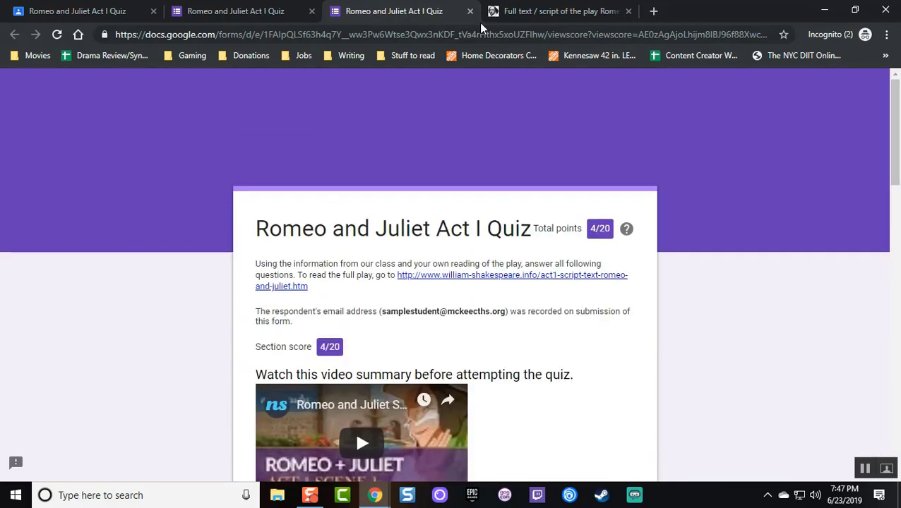
pyautogui.click(470, 12)
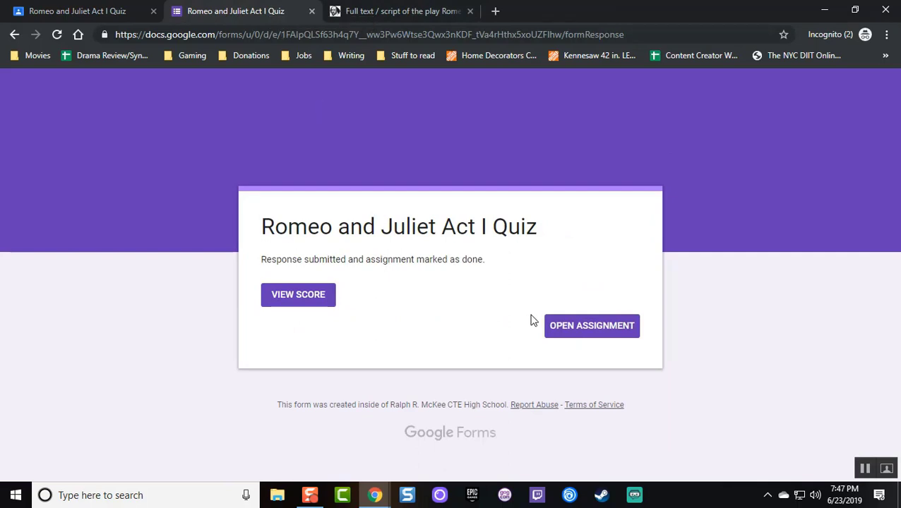
# Open the quiz assignment in Google Classroom from the form's confirmation page
pyautogui.click(557, 326)
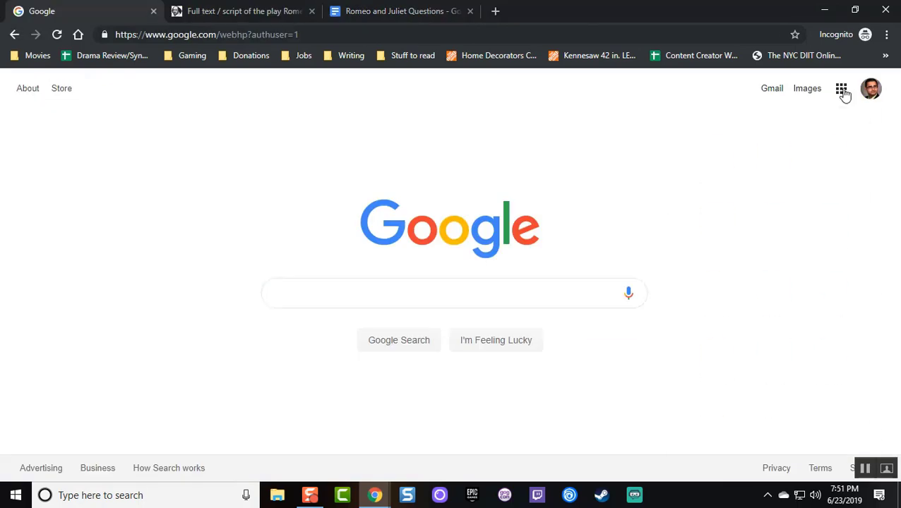
# Return to Google Classroom, view the quiz's turned-in student work, and open the linked quiz form
pyautogui.click(841, 89)
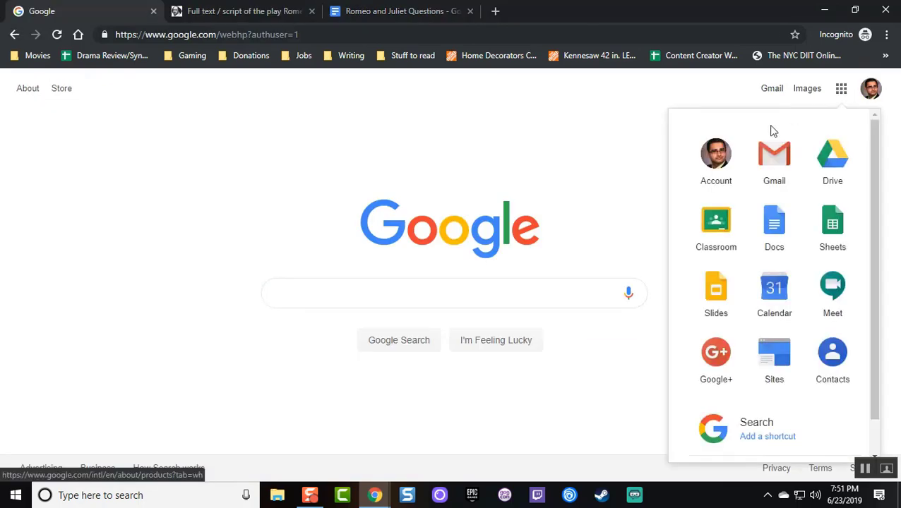
pyautogui.click(723, 213)
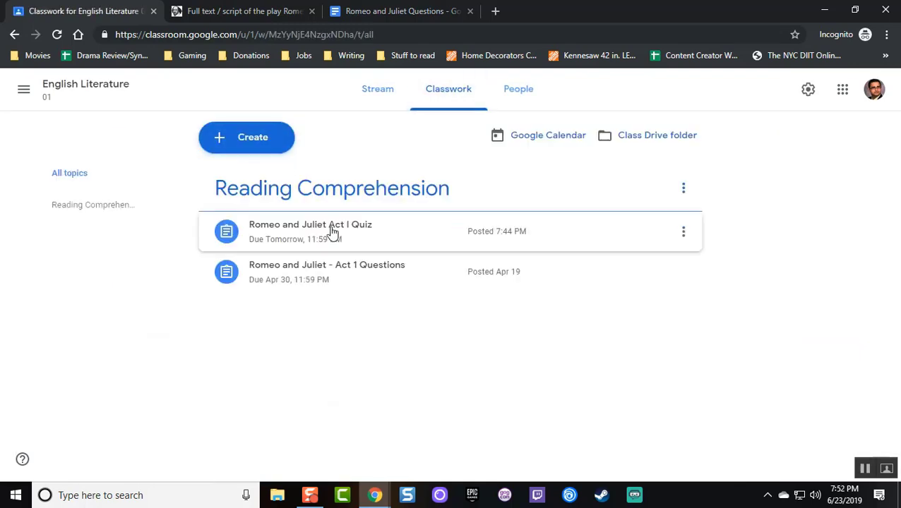
pyautogui.click(332, 232)
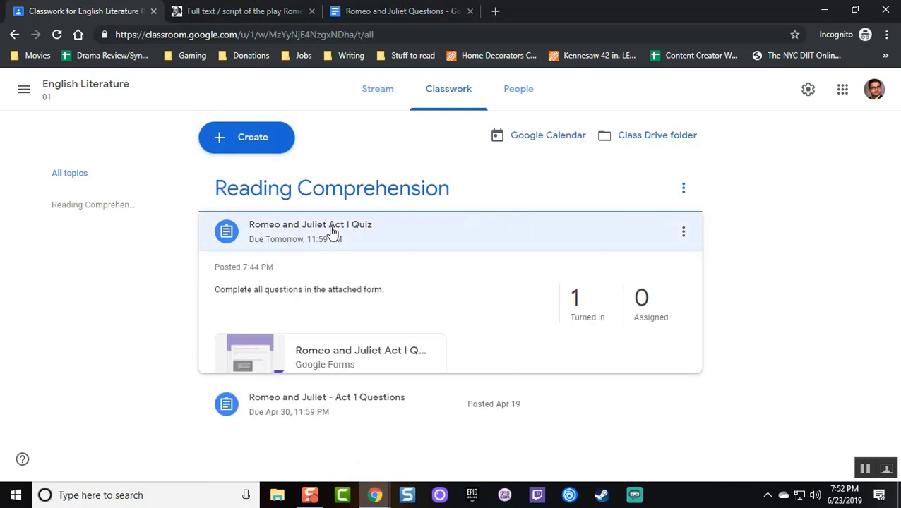
pyautogui.click(596, 313)
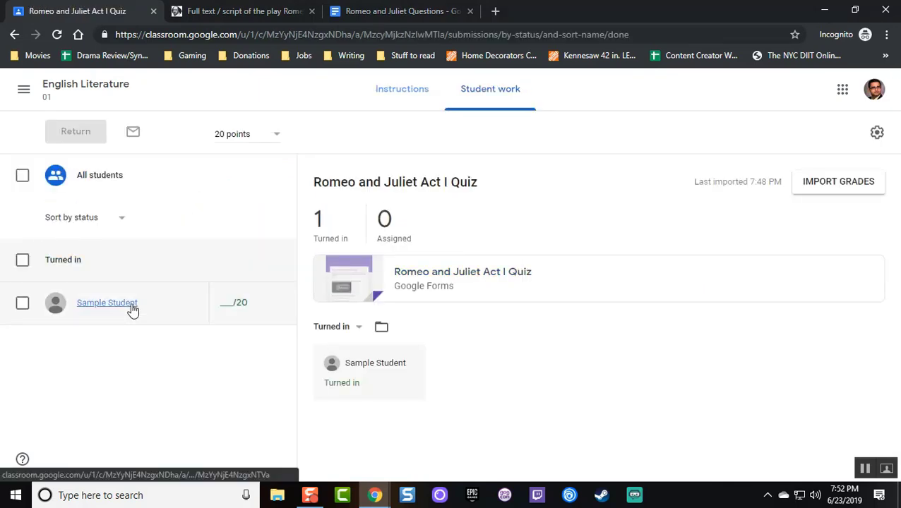
pyautogui.click(107, 303)
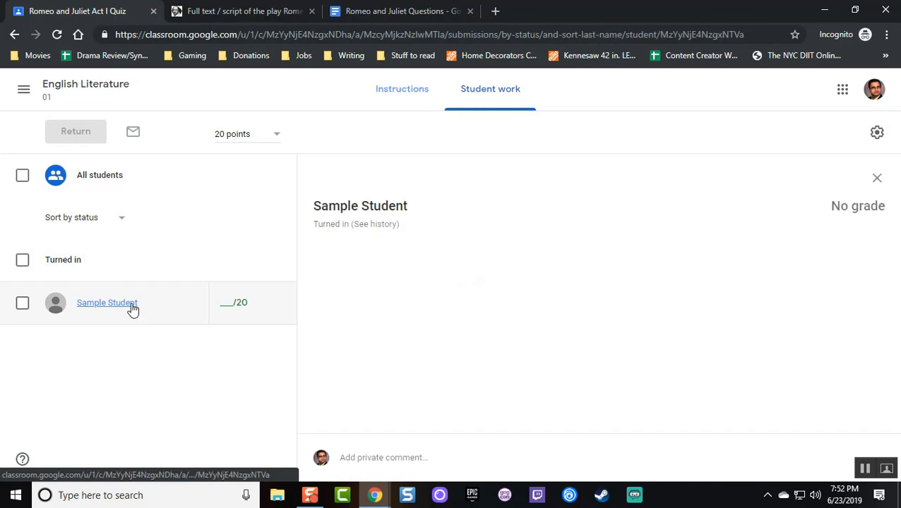
pyautogui.click(120, 281)
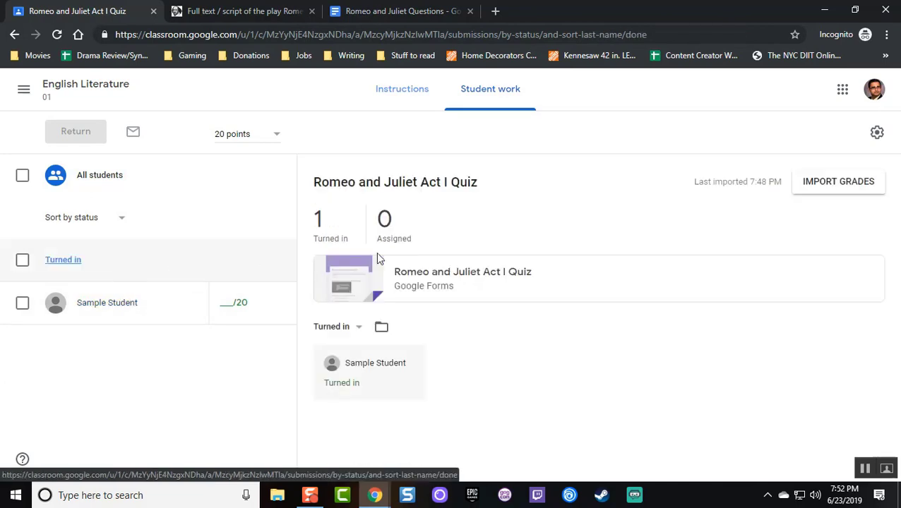
pyautogui.click(338, 238)
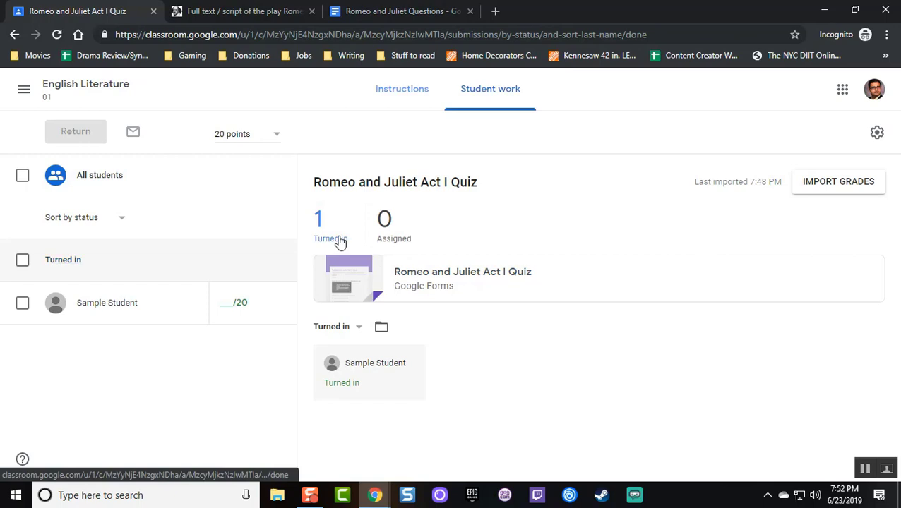
pyautogui.click(427, 275)
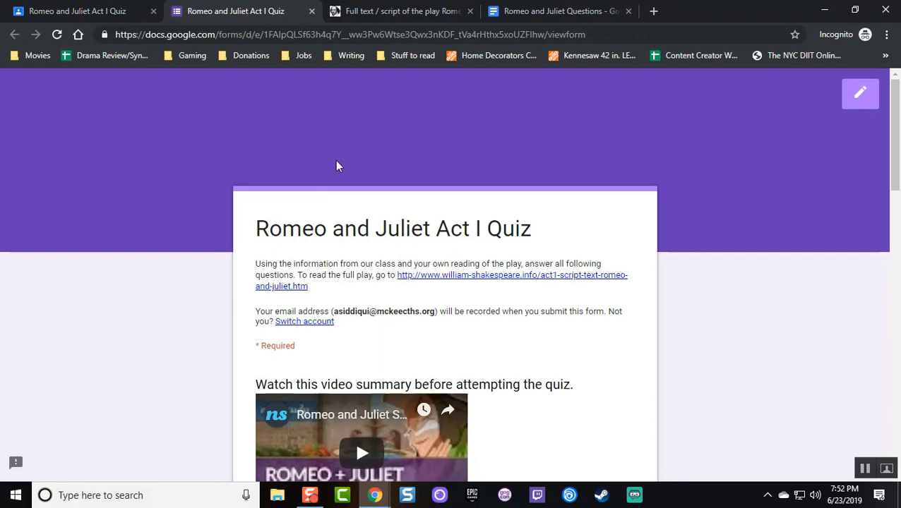
# Switch the quiz to editing mode and open the student's individual response
pyautogui.click(847, 99)
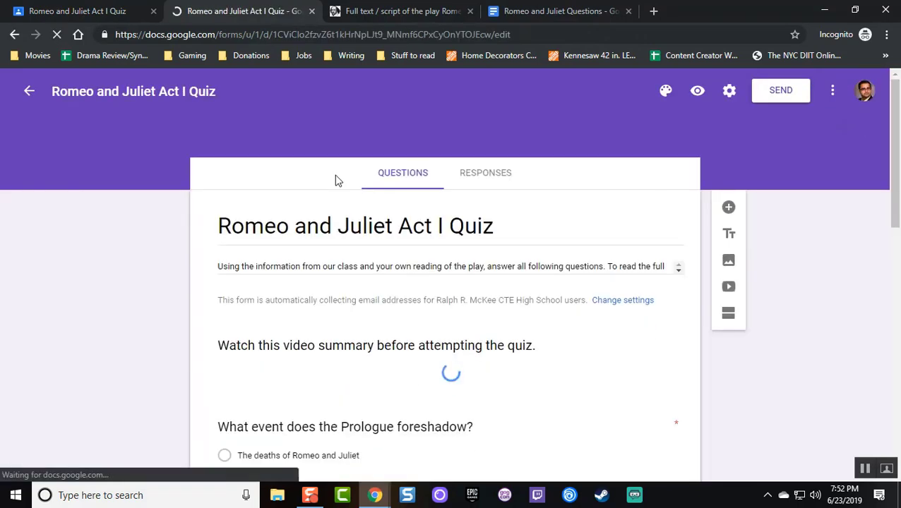
pyautogui.click(469, 178)
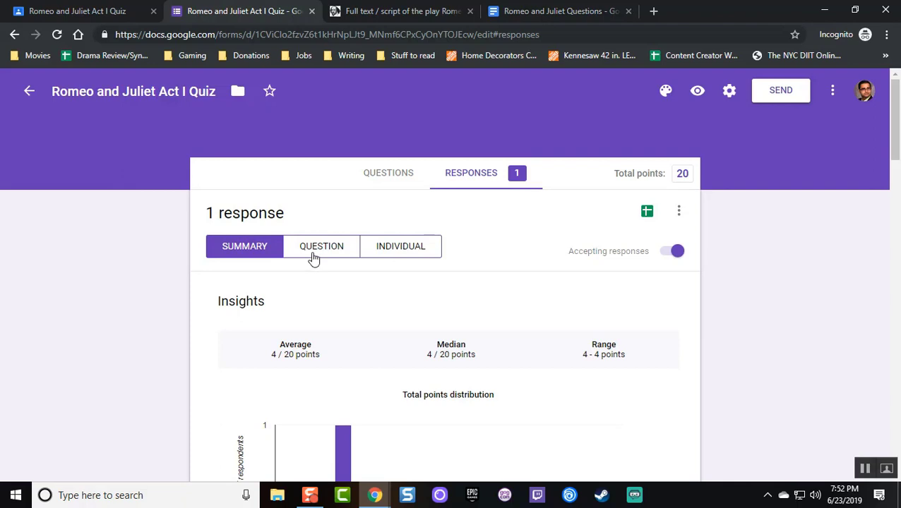
pyautogui.click(382, 247)
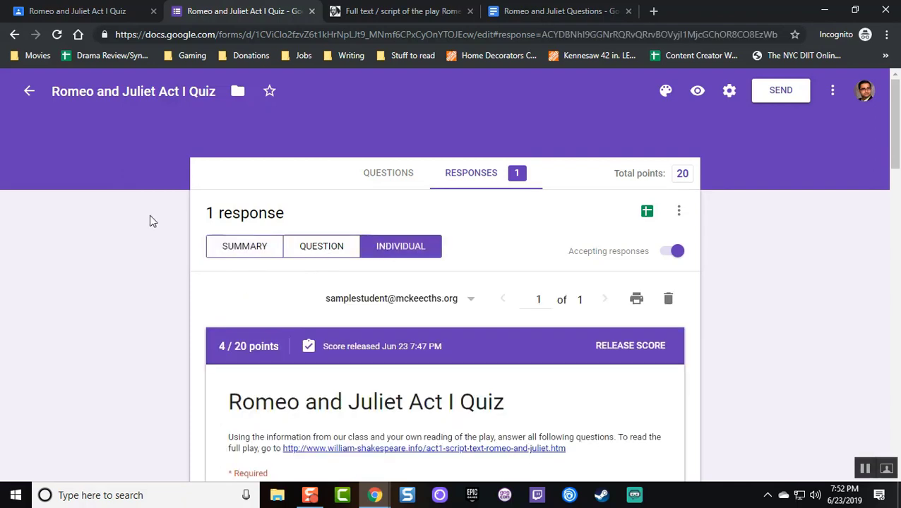
pyautogui.scroll(-1, 152, 215)
pyautogui.click(464, 246)
pyautogui.click(464, 245)
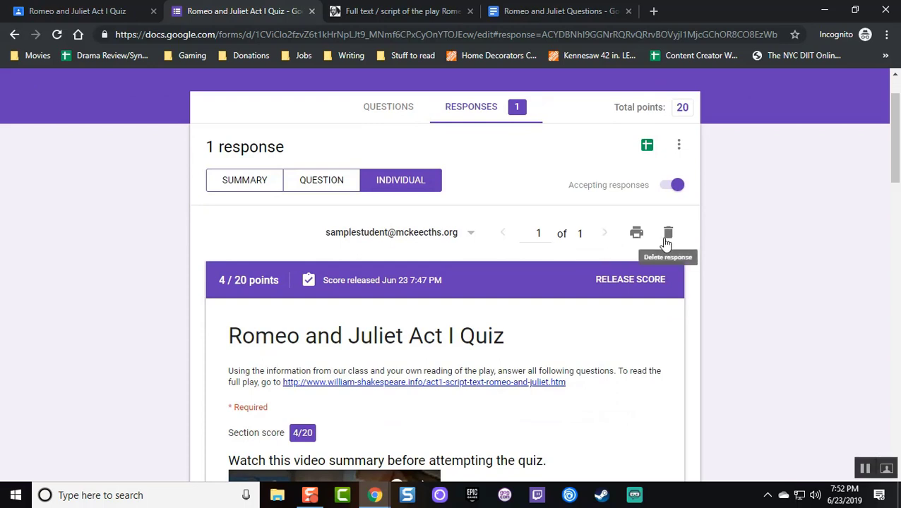
pyautogui.scroll(-2, 53, 159)
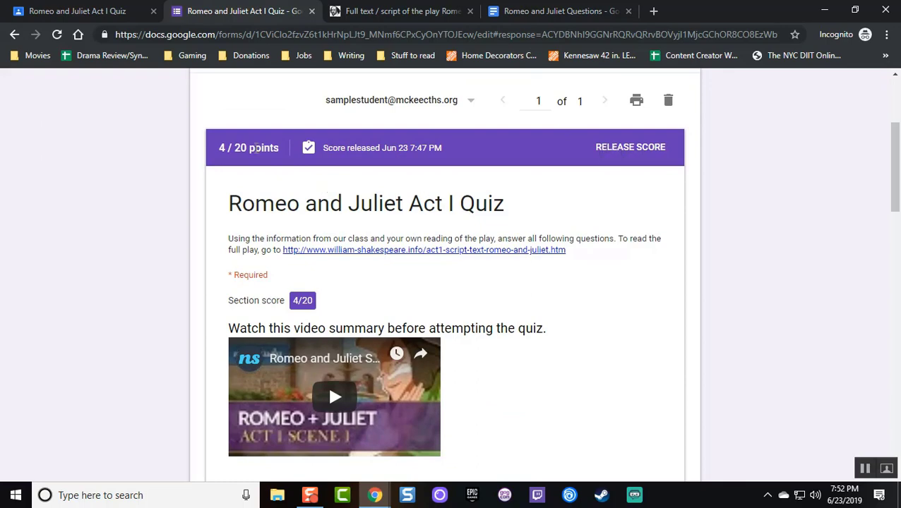
pyautogui.scroll(-4, 189, 155)
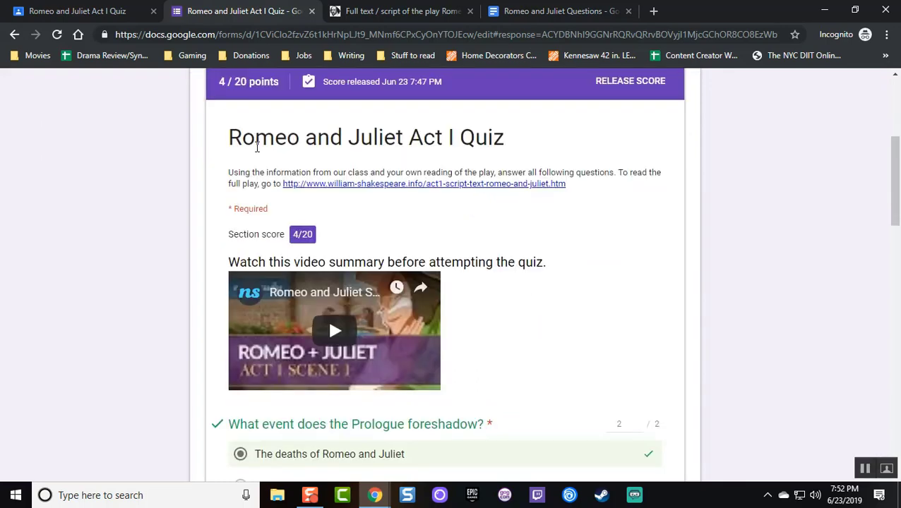
pyautogui.scroll(-4, 592, 229)
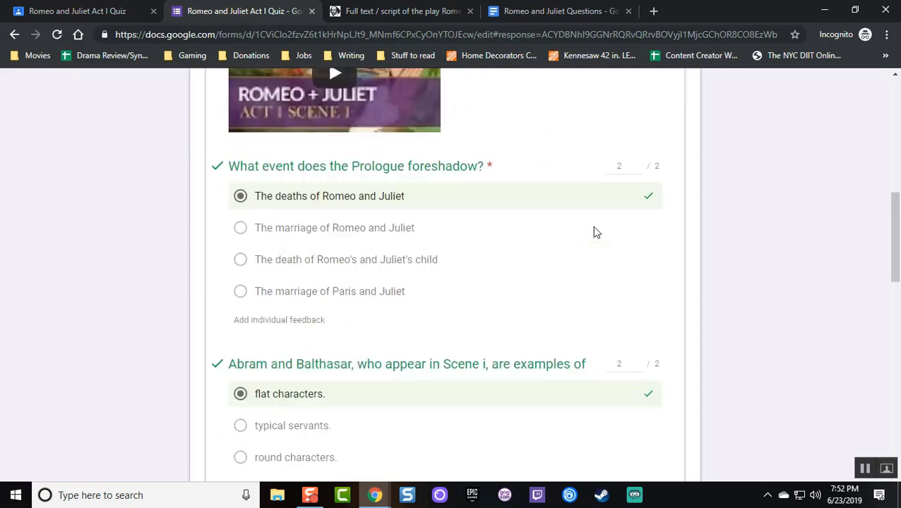
pyautogui.scroll(-3, 574, 233)
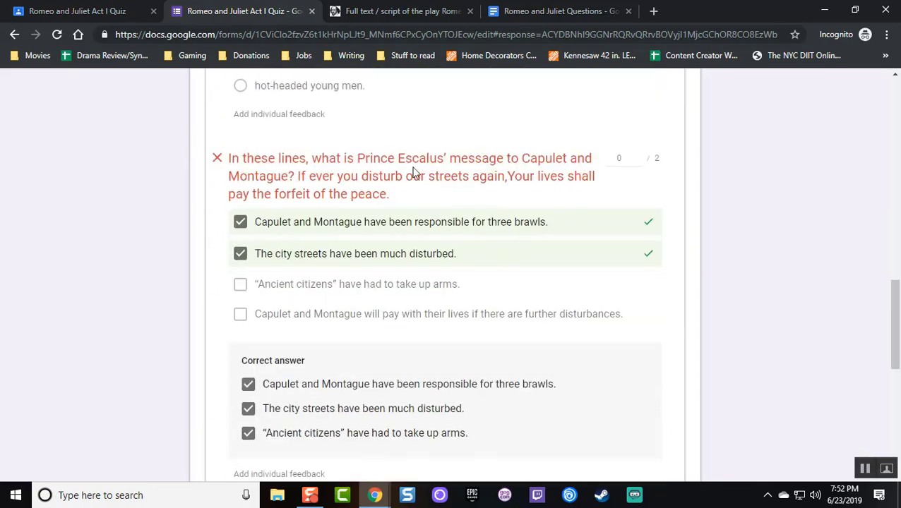
# Score Prince Escalus 1/2, leave the birthday question at 0, and give the Final Question 6/9
pyautogui.click(639, 156)
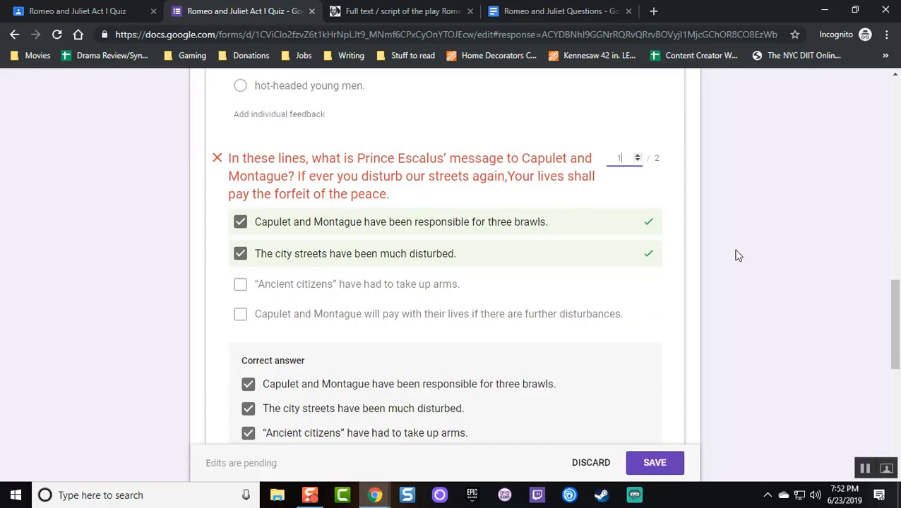
pyautogui.scroll(-3, 565, 233)
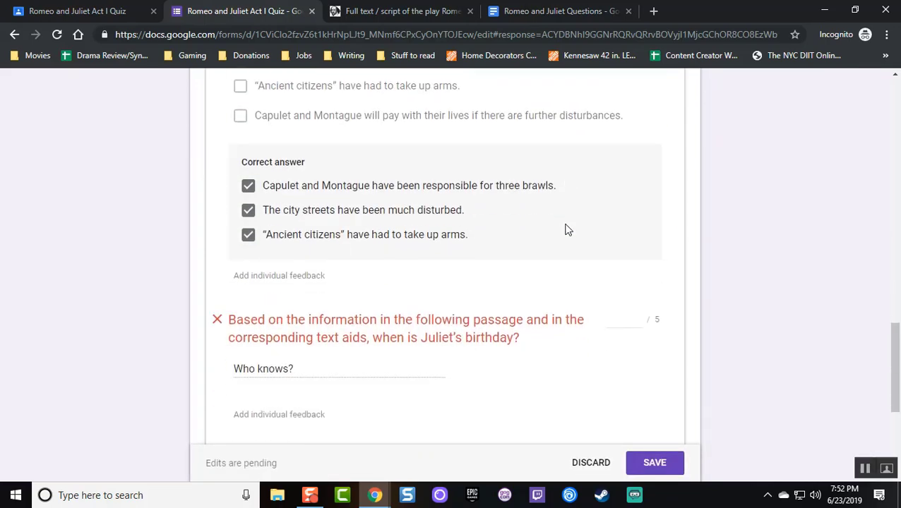
pyautogui.scroll(-2, 565, 230)
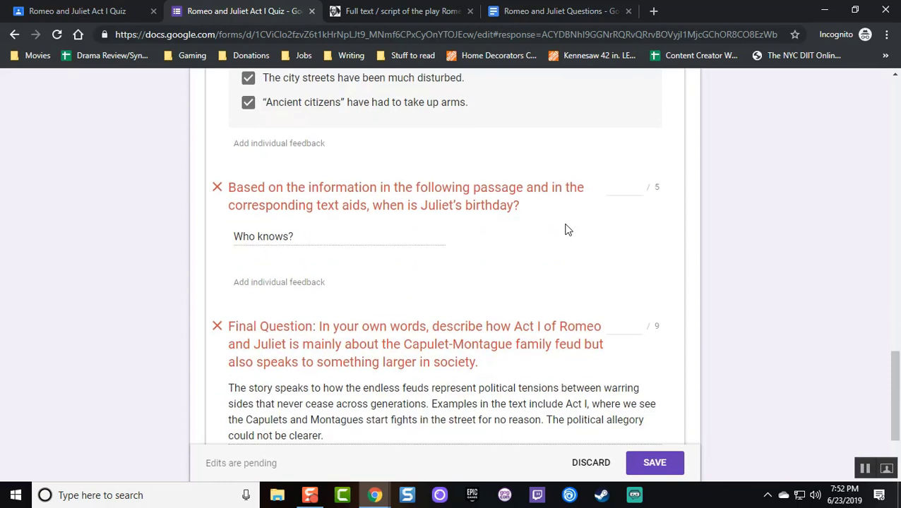
pyautogui.click(616, 191)
pyautogui.click(719, 230)
pyautogui.scroll(-2, 610, 255)
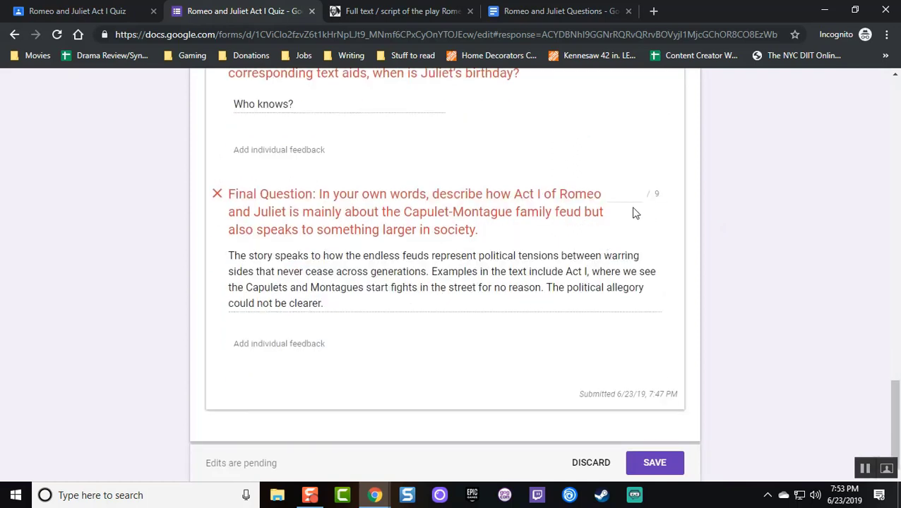
pyautogui.click(624, 194)
pyautogui.click(722, 223)
# Add Final Question feedback: a good start, but it needs concrete examples from specific parts of the text
pyautogui.click(278, 345)
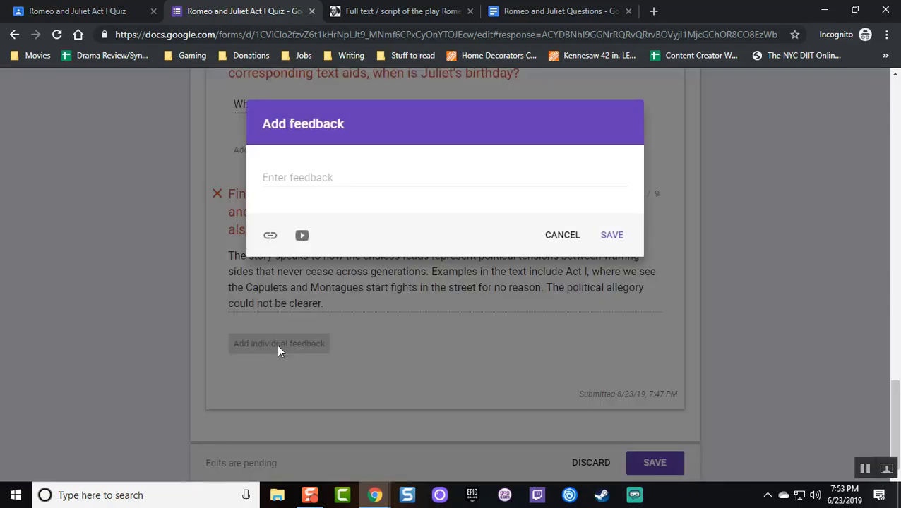
pyautogui.click(303, 174)
pyautogui.write('This is a g')
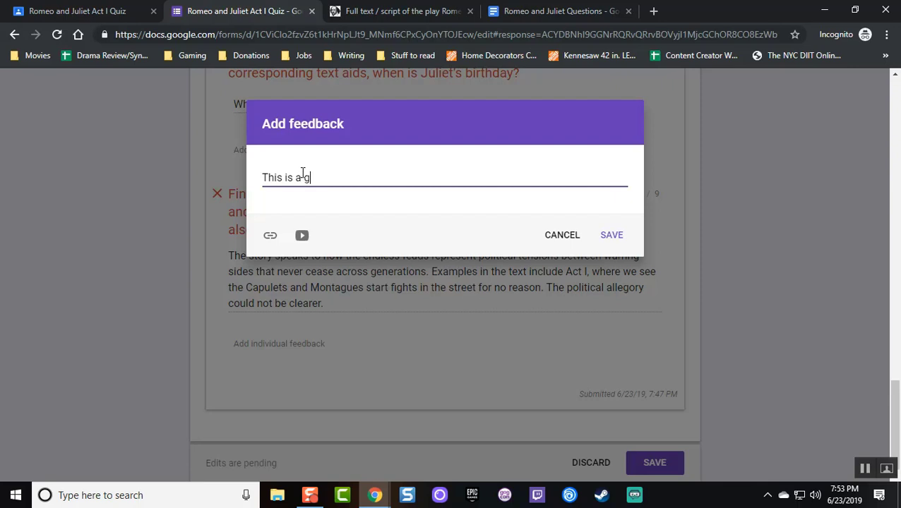
pyautogui.write('ood start to the response, but yo')
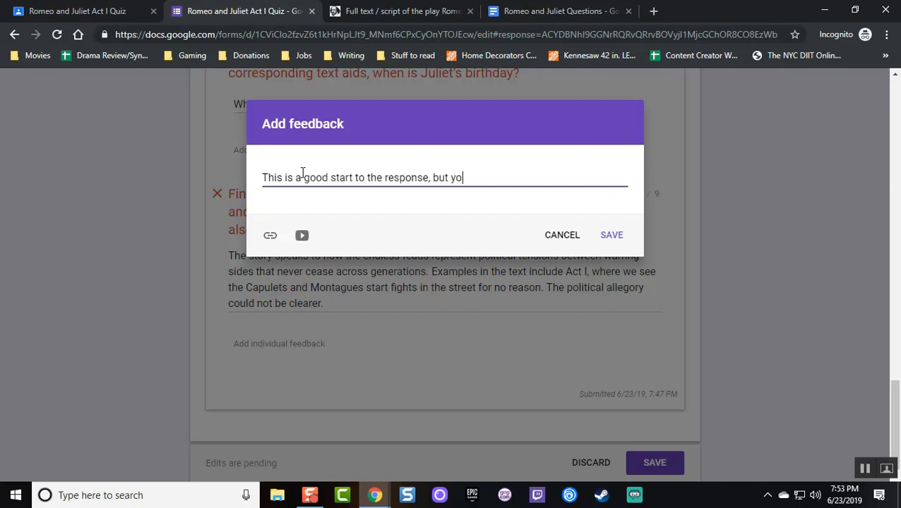
pyautogui.write('u can better it by providing conc')
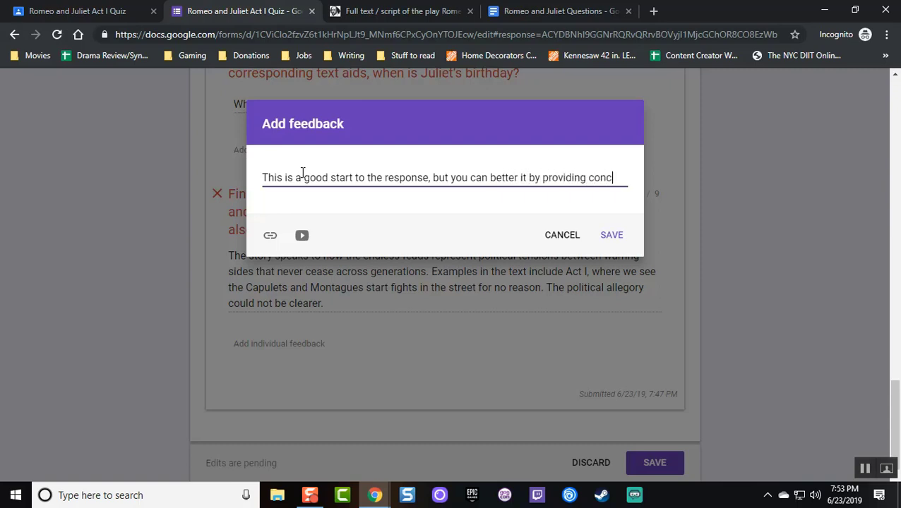
pyautogui.write('rete examples from specific parts of the text.')
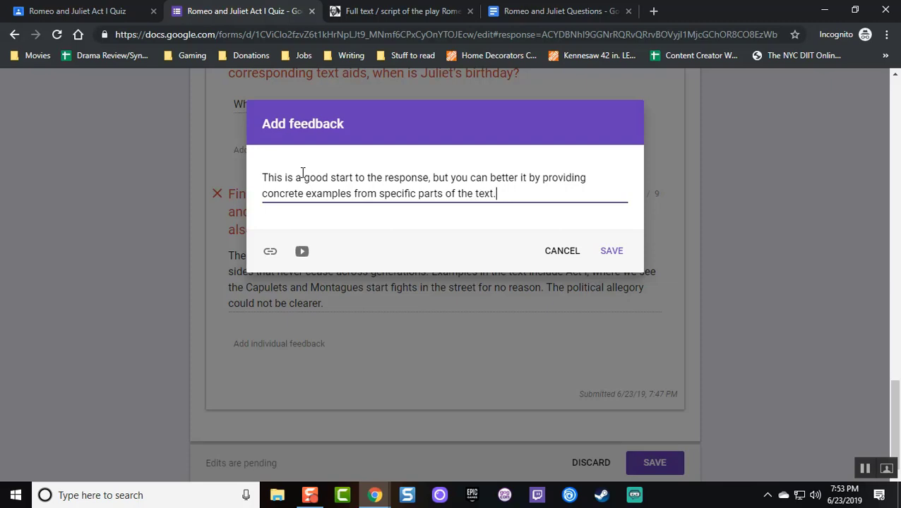
pyautogui.click(612, 253)
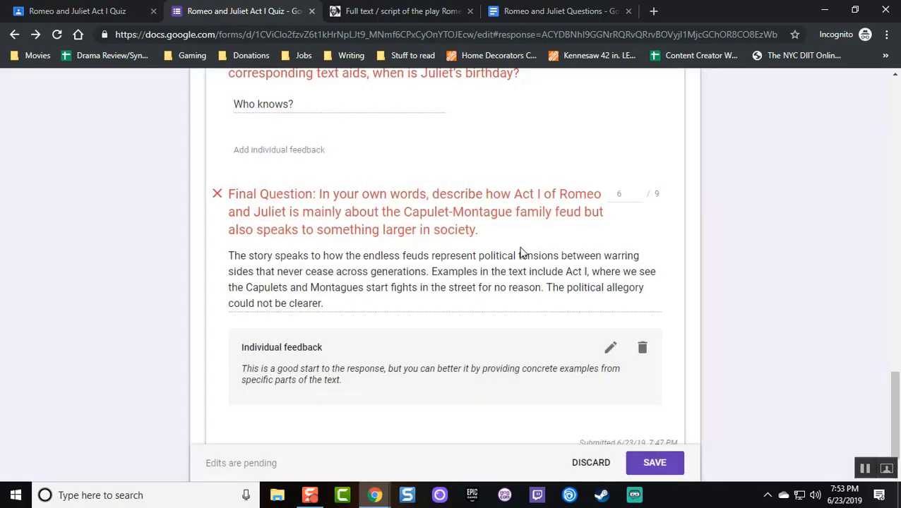
# Save the pending grading edits, bringing the student's quiz response to 11/20 points
pyautogui.scroll(-1, 167, 225)
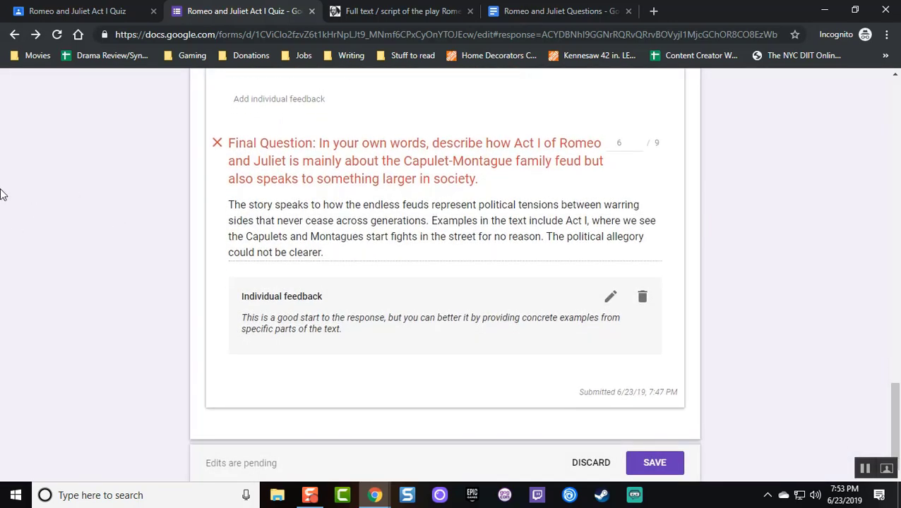
pyautogui.scroll(1, 351, 213)
pyautogui.scroll(20, 432, 227)
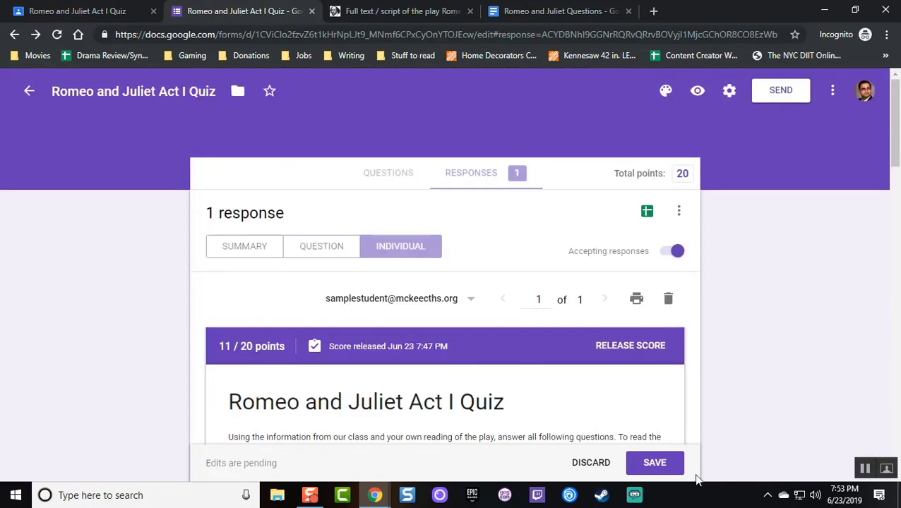
pyautogui.click(672, 467)
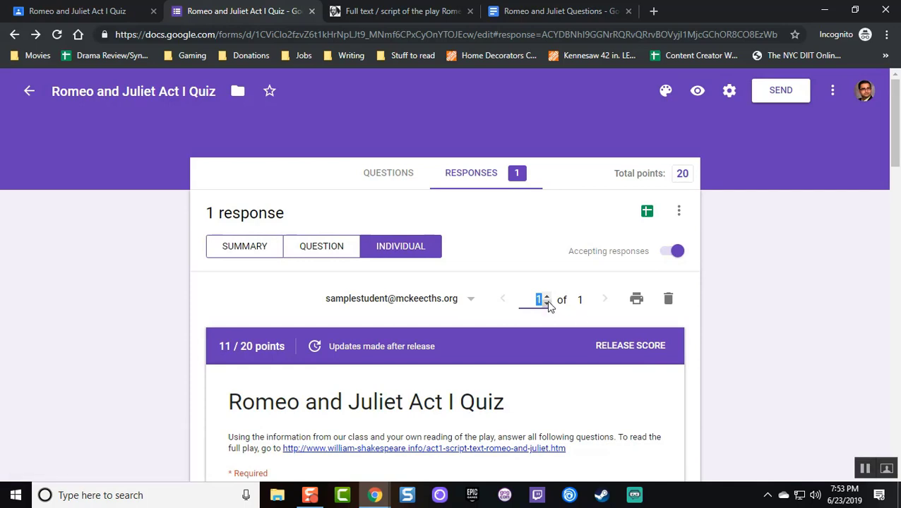
pyautogui.scroll(-1, 229, 230)
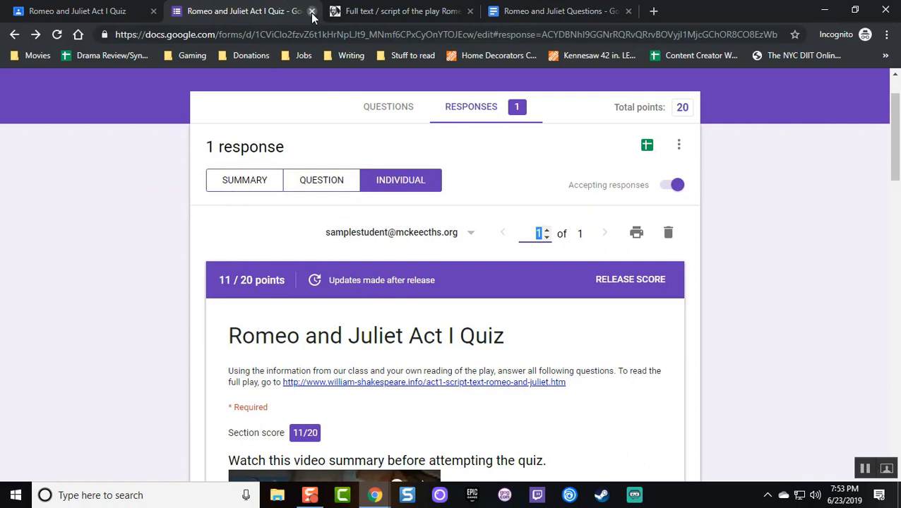
# Back in Classroom, import the Act I quiz grades so the student shows 11 as a draft
pyautogui.click(311, 11)
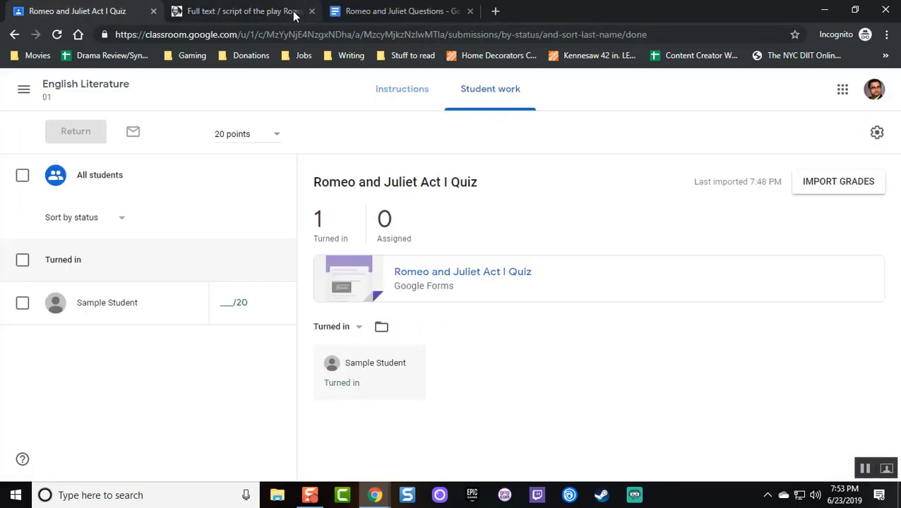
pyautogui.click(811, 187)
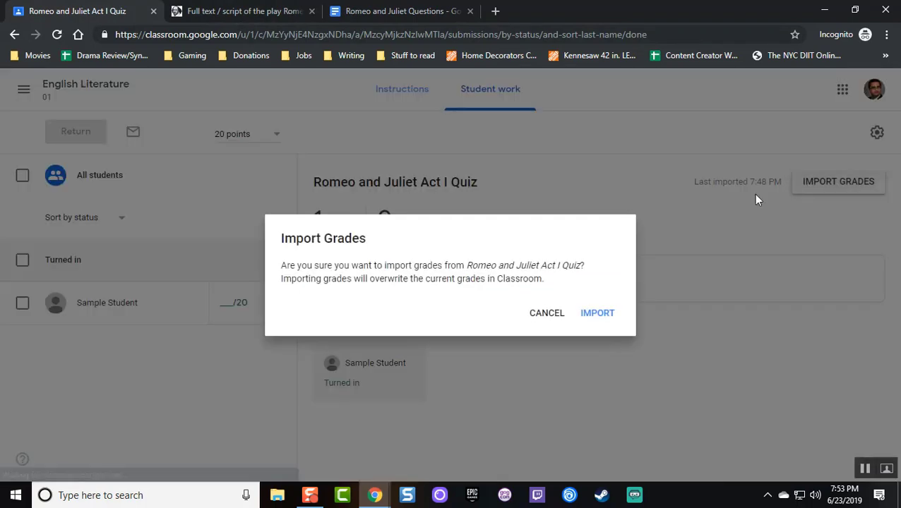
pyautogui.click(591, 314)
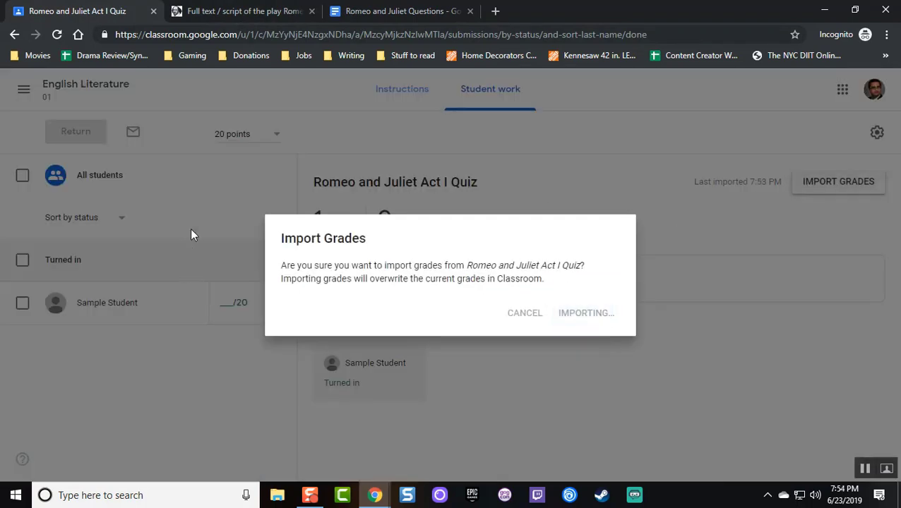